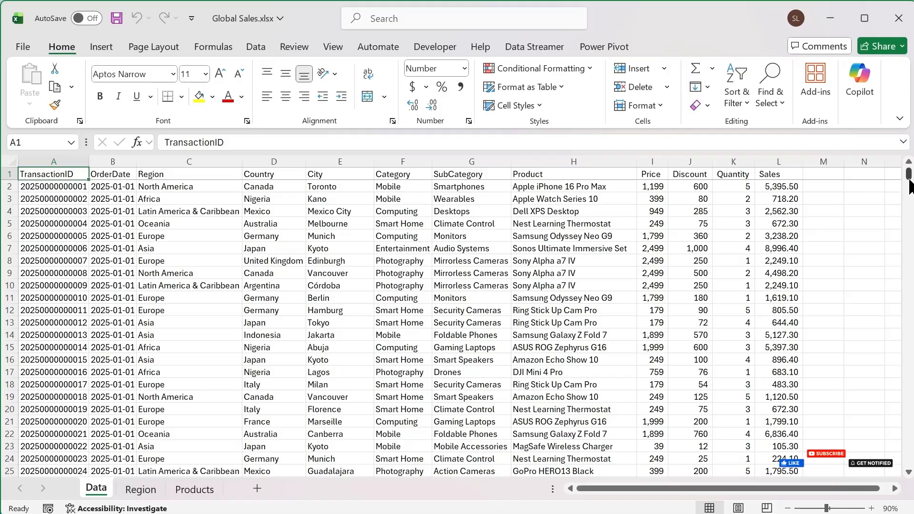
Step: Save the active Data sheet as Global Sales.csv in CSV (Comma delimited) format in the SQL to Excel folder
drag(909, 186, 907, 168)
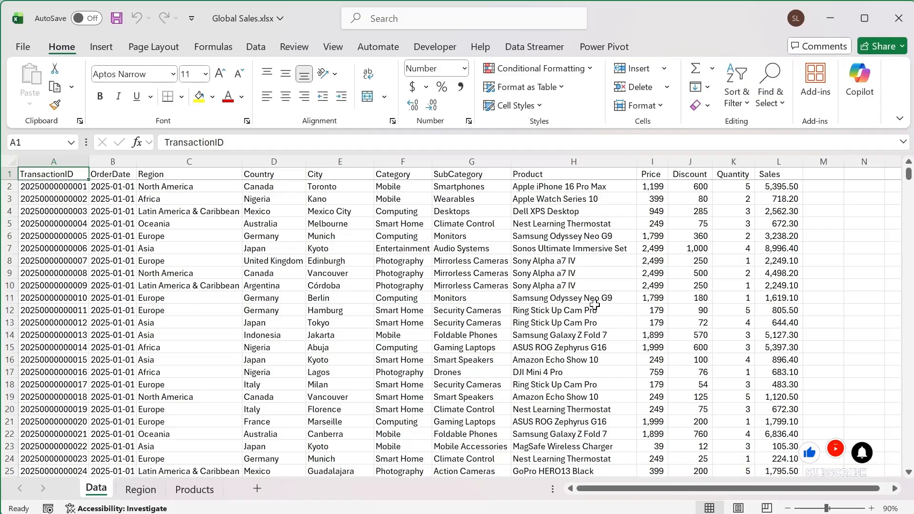
key(End)
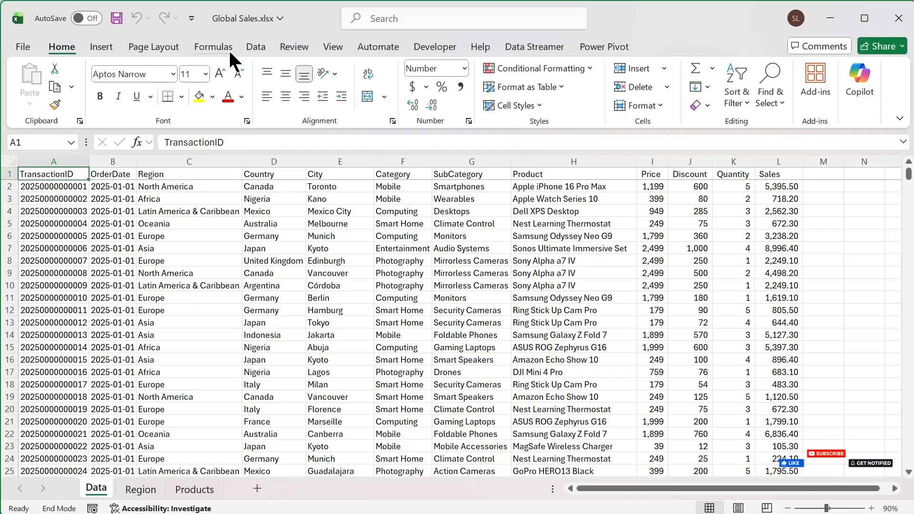
click(23, 45)
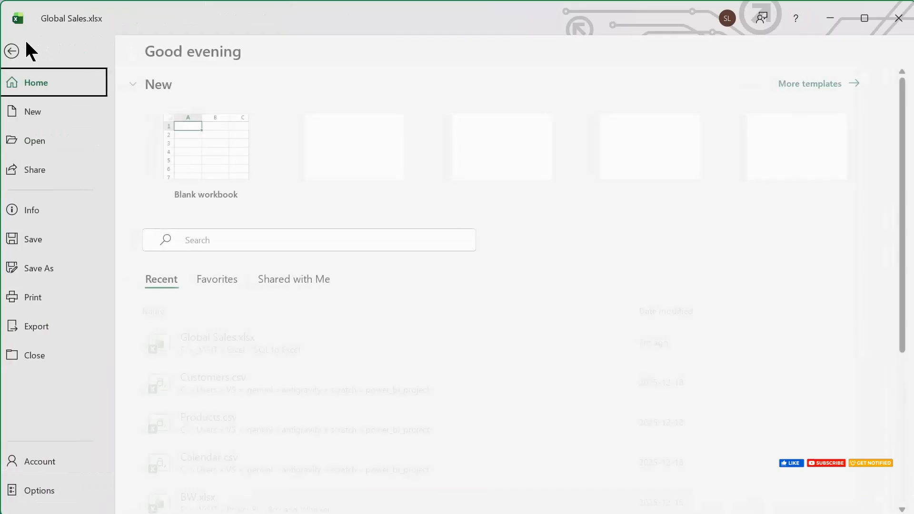
click(40, 269)
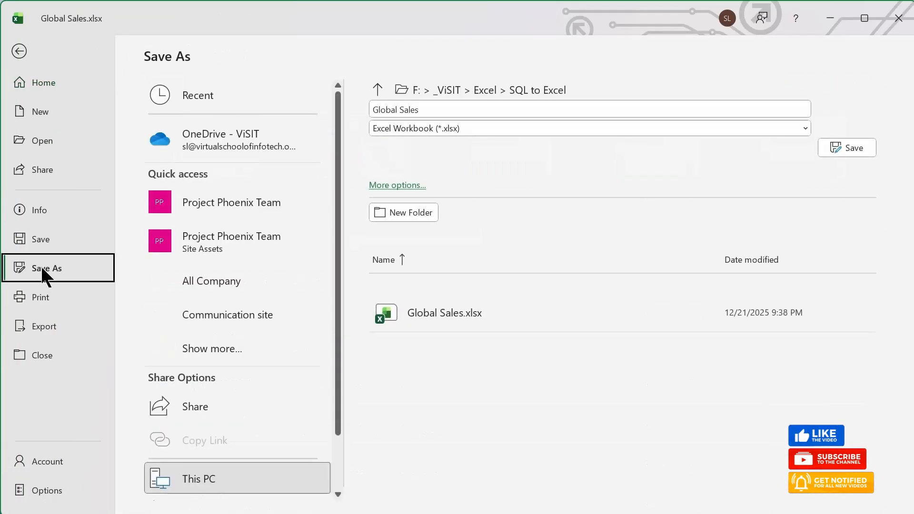
scroll(255, 465, down, 2)
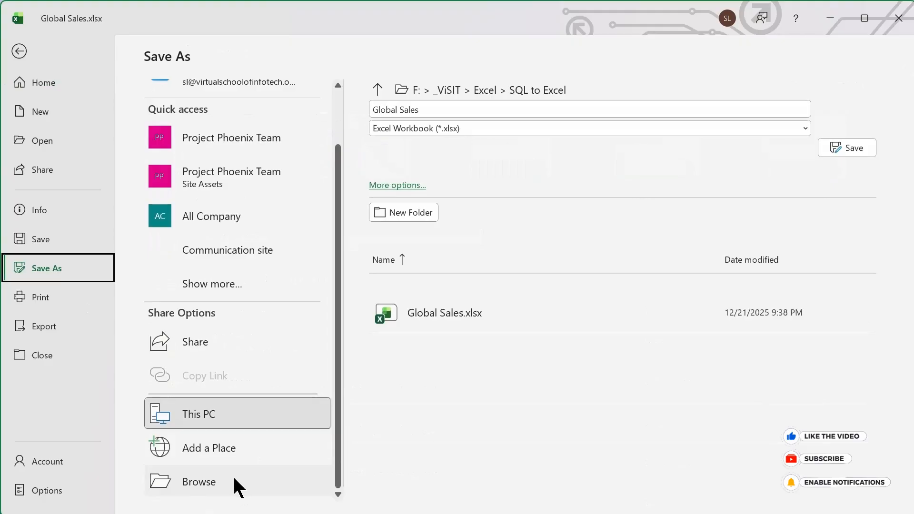
click(199, 481)
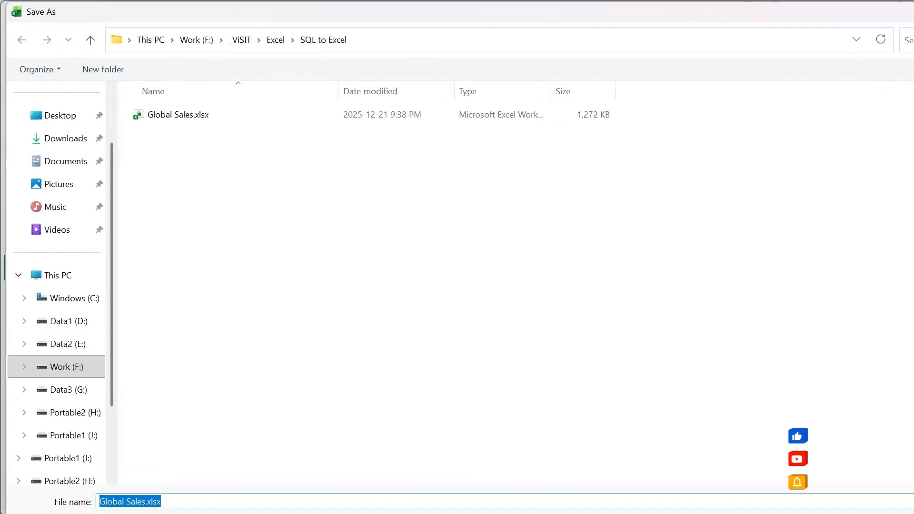
drag(913, 513, 697, 369)
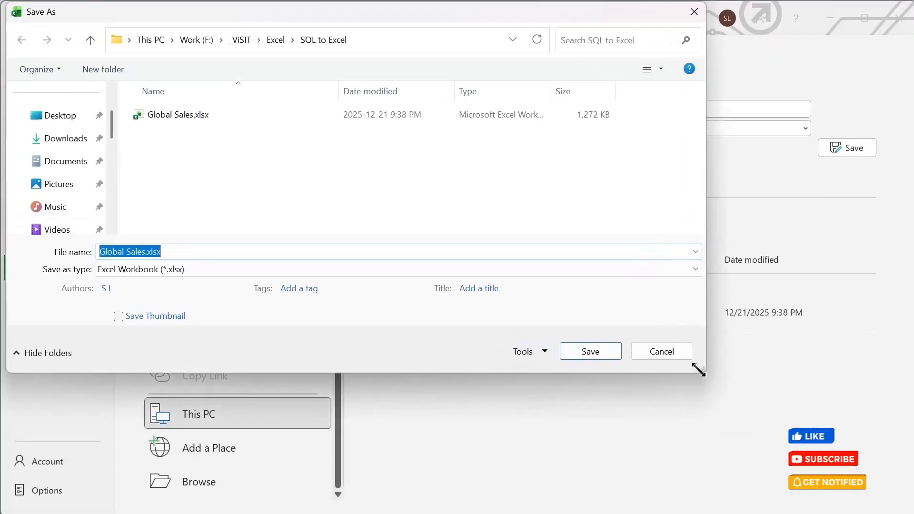
click(387, 275)
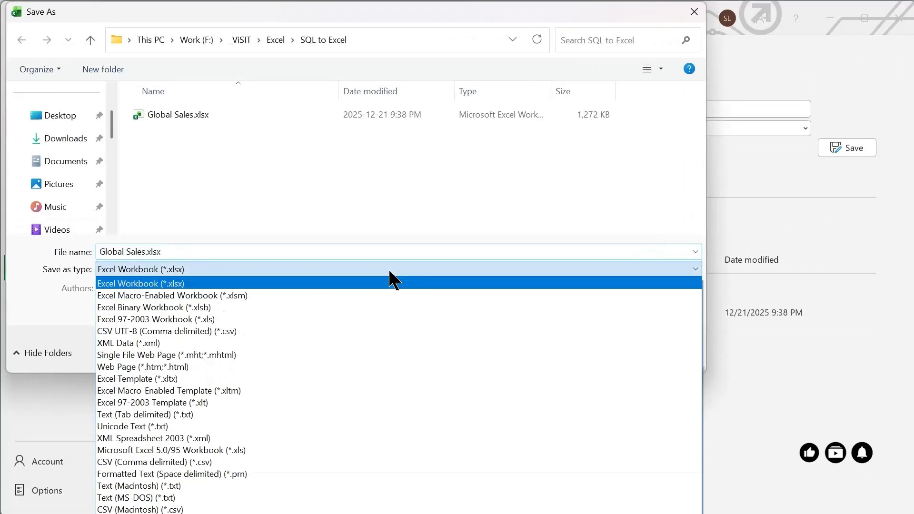
click(220, 461)
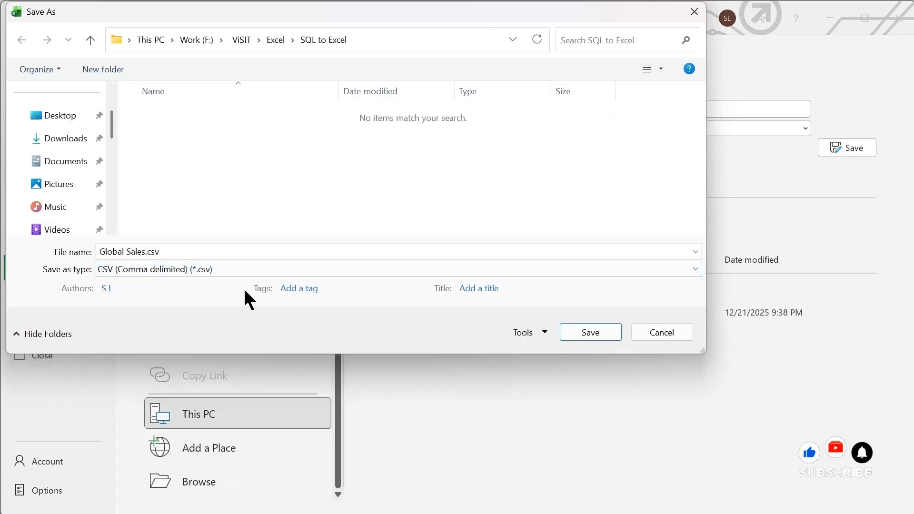
click(583, 334)
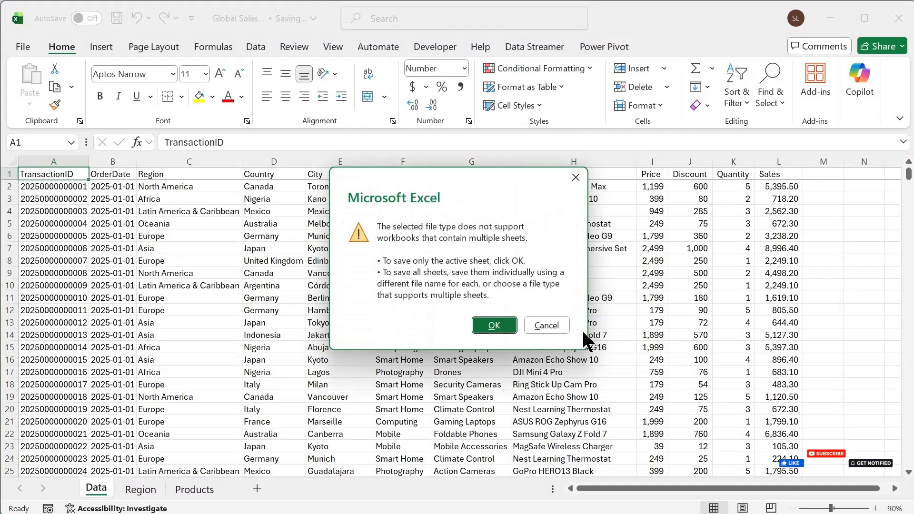
click(493, 327)
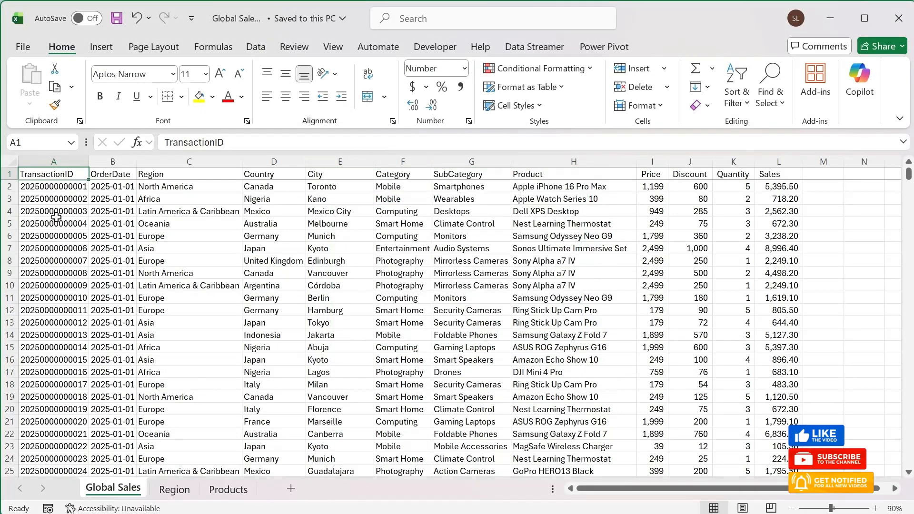
Step: Close the current workbook and open Global Sales.csv from the SQL to Excel folder in File Explorer
drag(54, 161, 766, 159)
click(459, 250)
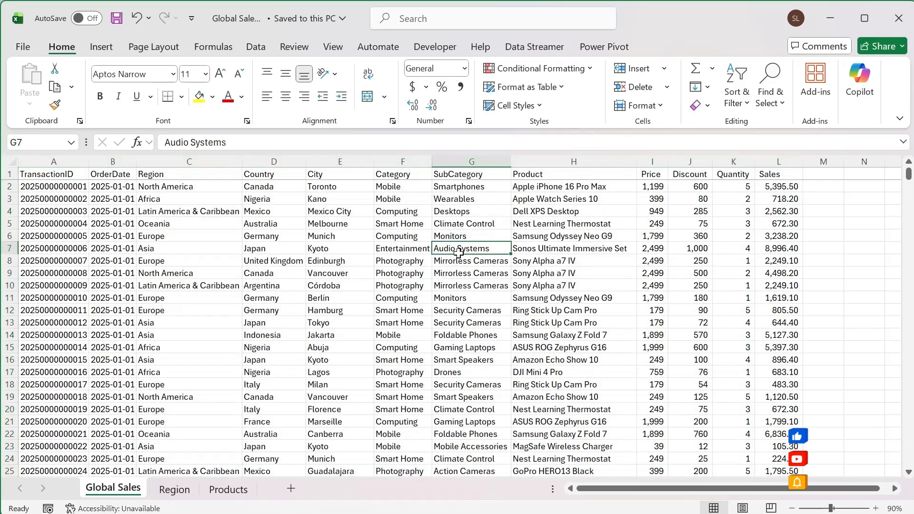
click(897, 20)
click(235, 184)
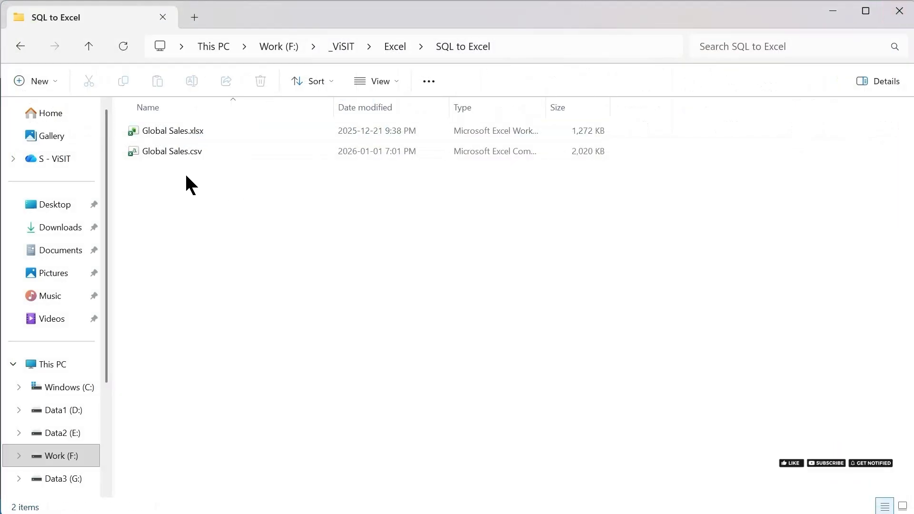
double_click(168, 153)
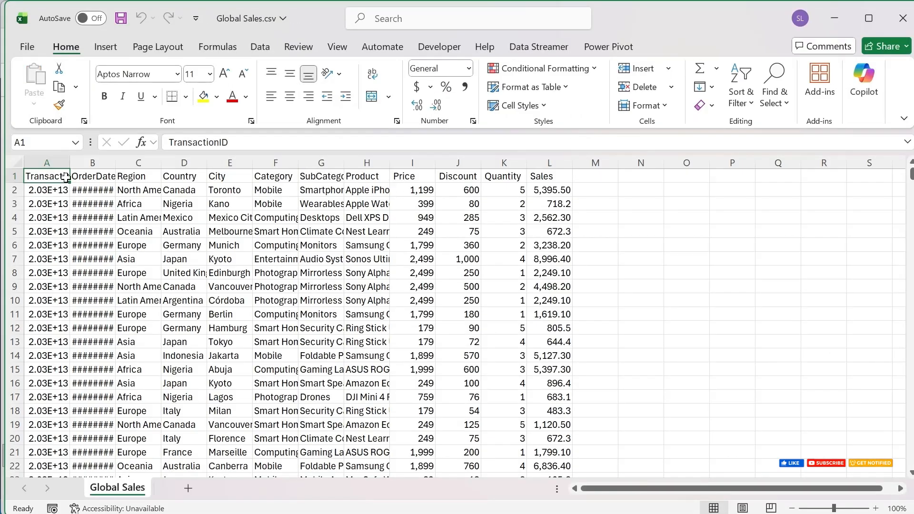
Step: Autofit the OrderDate and TransactionID columns of the CSV sheet to their contents
click(17, 162)
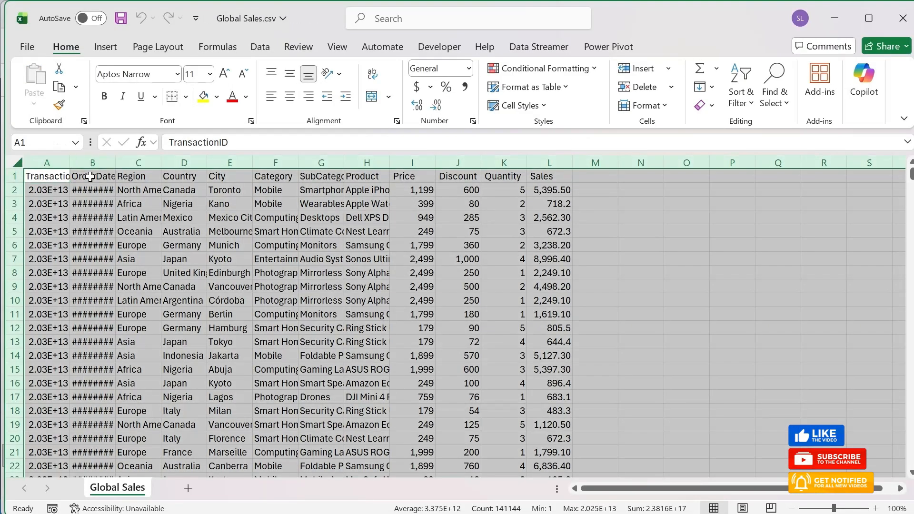
click(108, 162)
double_click(116, 162)
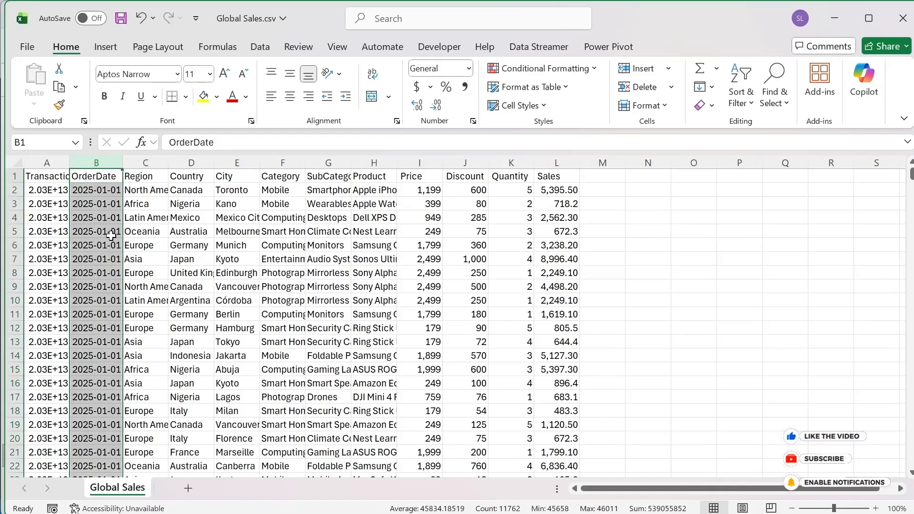
click(96, 232)
click(47, 245)
double_click(69, 163)
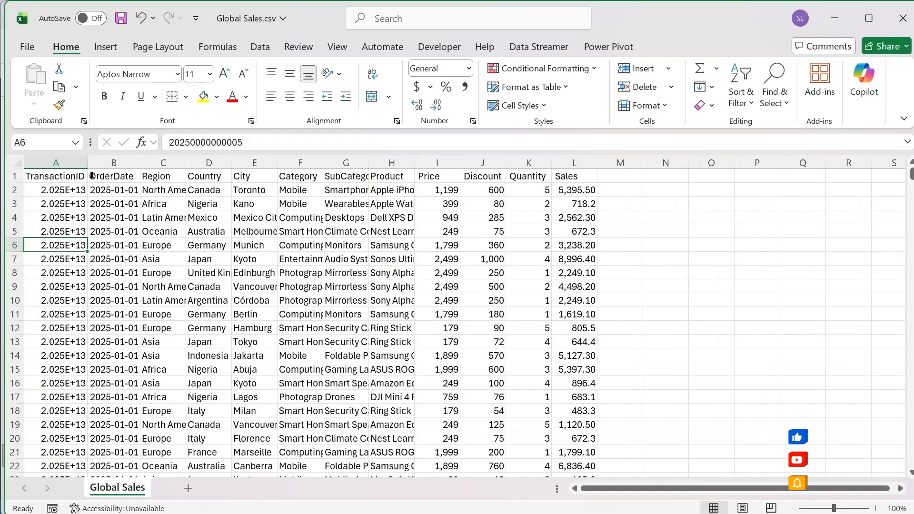
Step: Close Global Sales.csv without saving and switch to SQL Server Management Studio
key(Down)
key(Down)
click(907, 23)
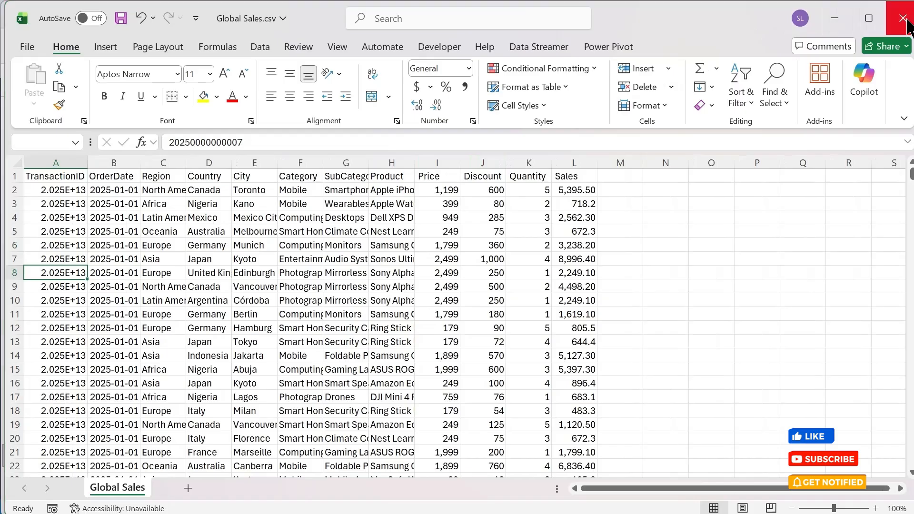
click(502, 372)
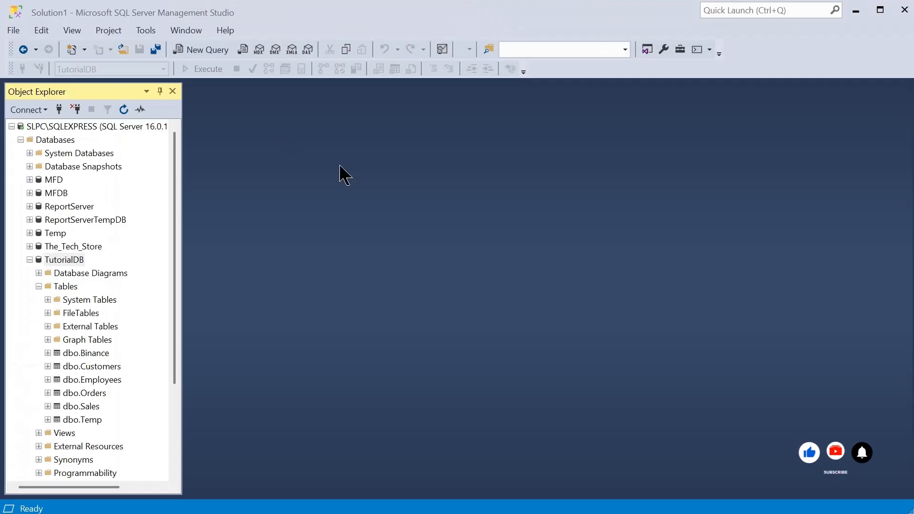
Step: Start the Import Flat File wizard for the TutorialDB database and continue past its introduction page
right_click(80, 261)
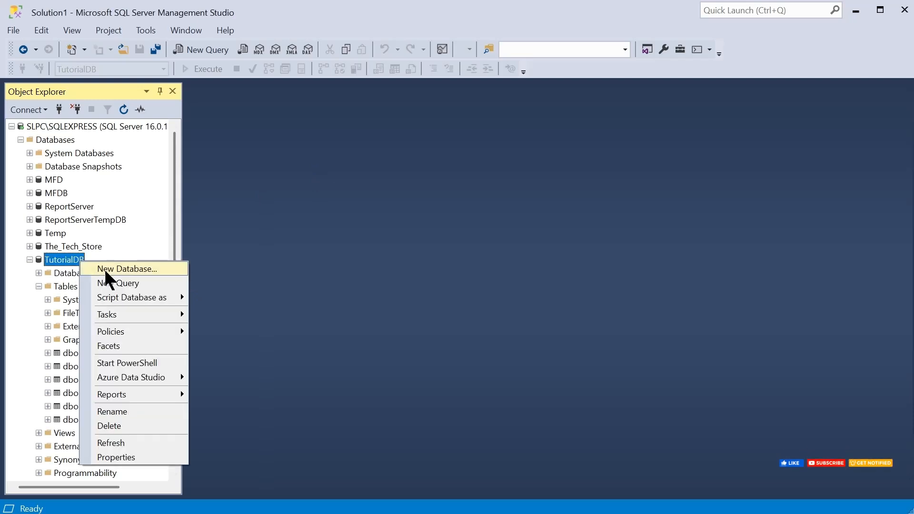
mouse_move(110, 316)
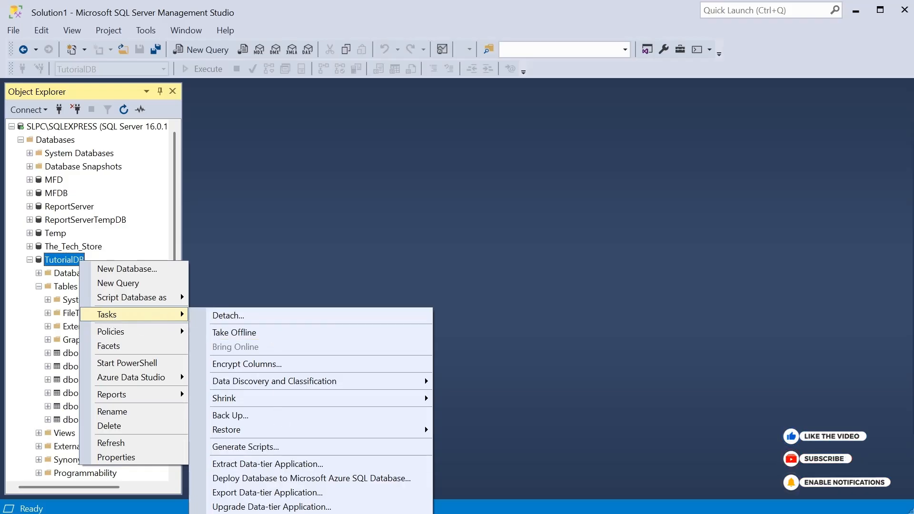
click(247, 513)
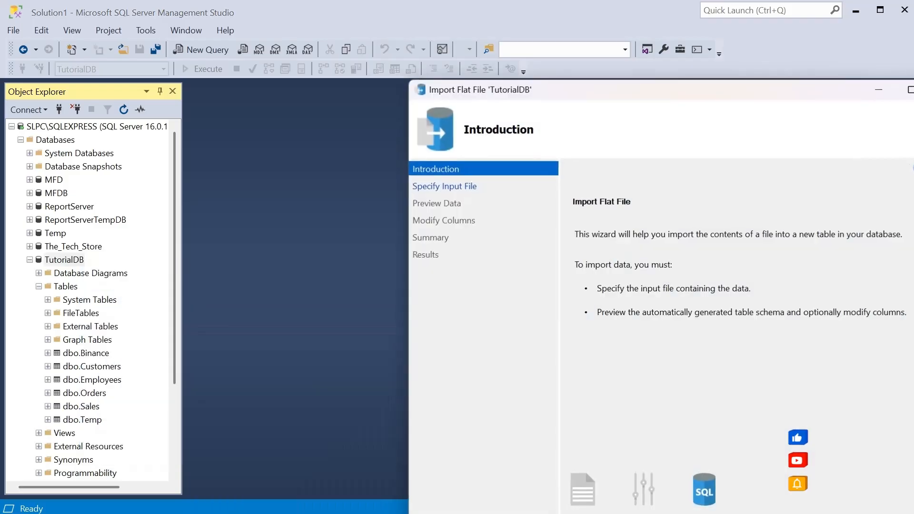
drag(551, 95, 549, 98)
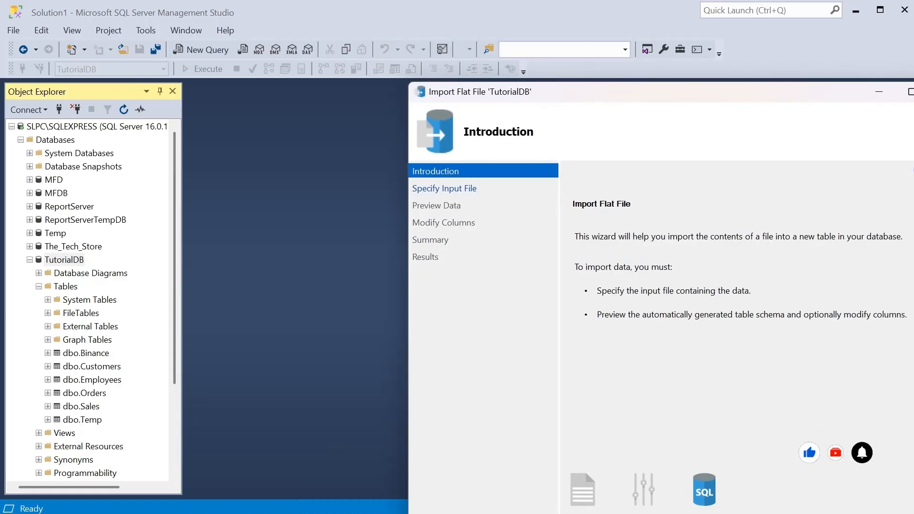
drag(688, 92, 445, 97)
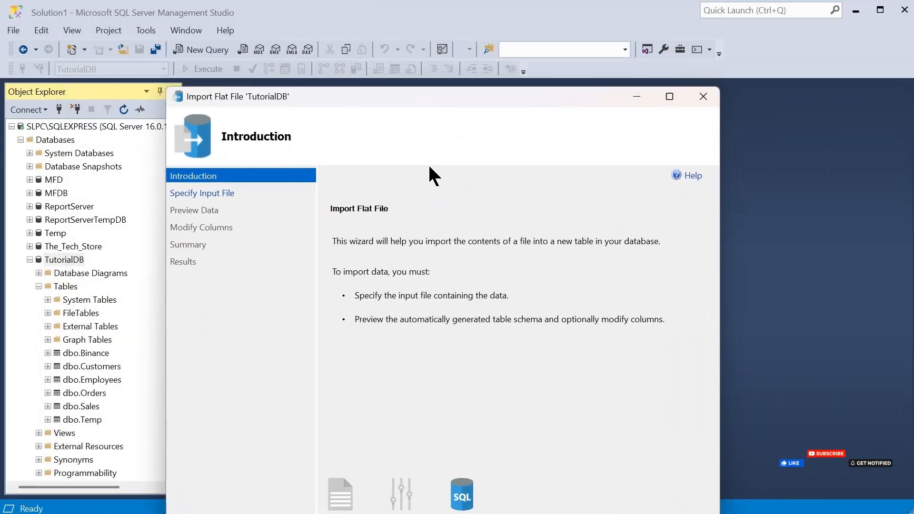
key(super+Up)
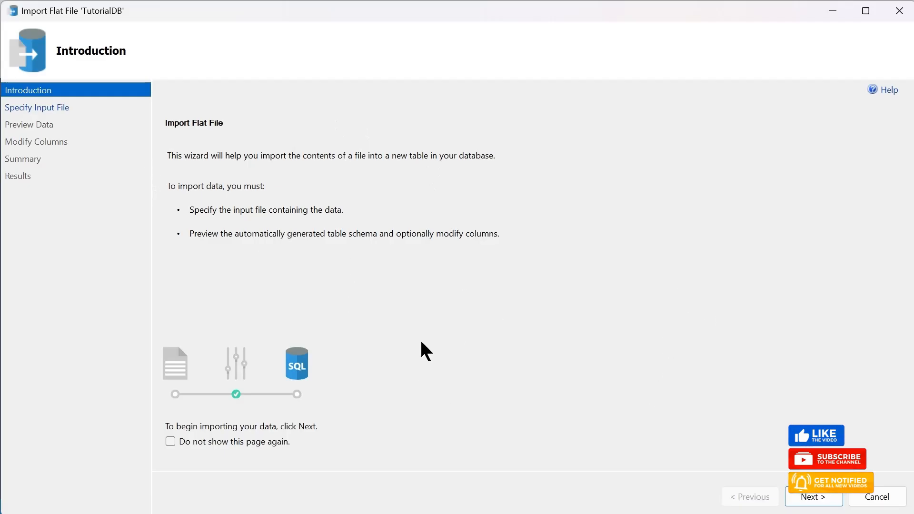
click(812, 497)
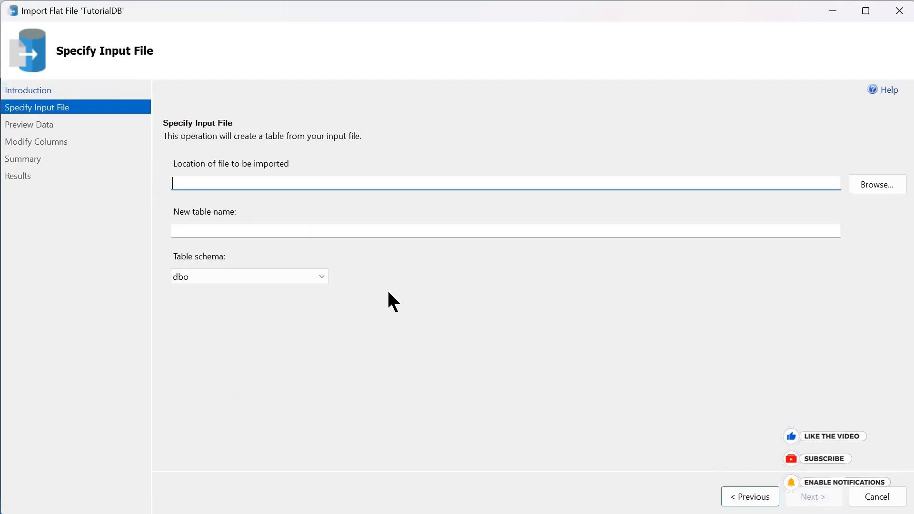
Step: Choose Global Sales.csv from F:\_ViSIT\Excel\SQL to Excel as the input file to import
click(856, 185)
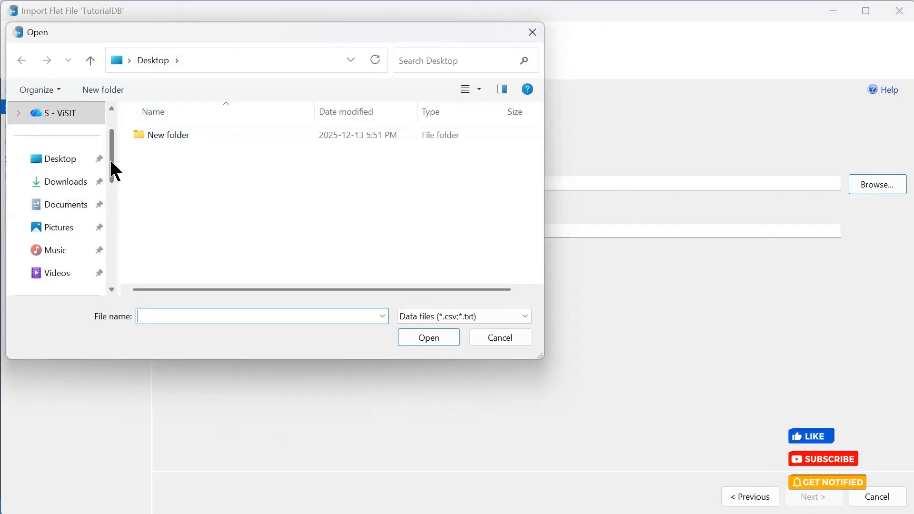
drag(115, 171, 114, 218)
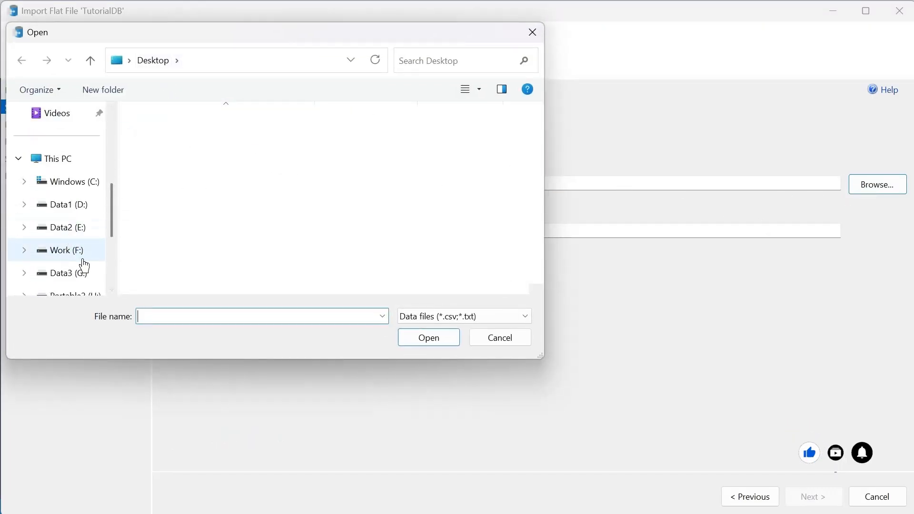
click(84, 252)
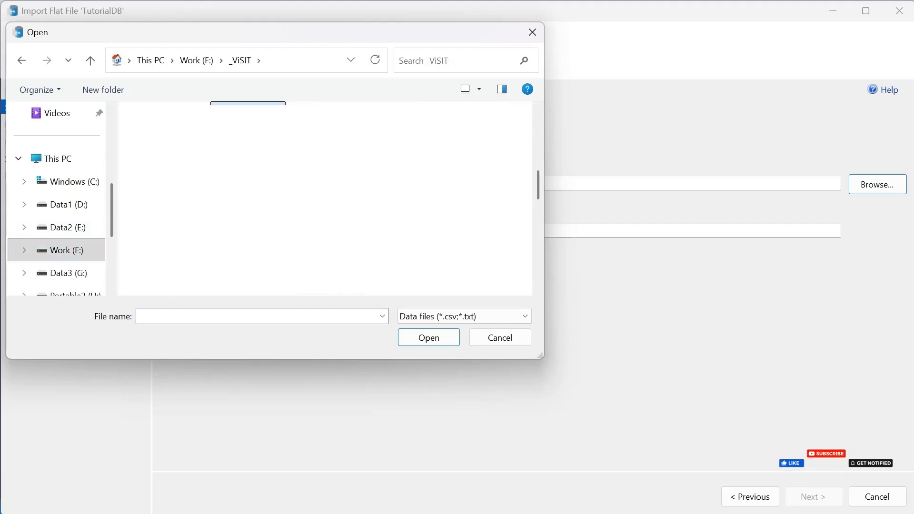
key(Return)
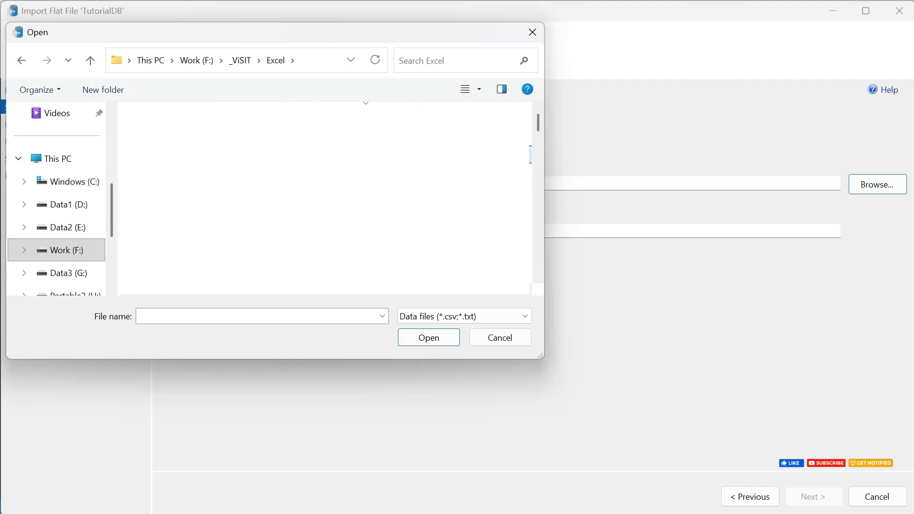
double_click(246, 154)
click(246, 154)
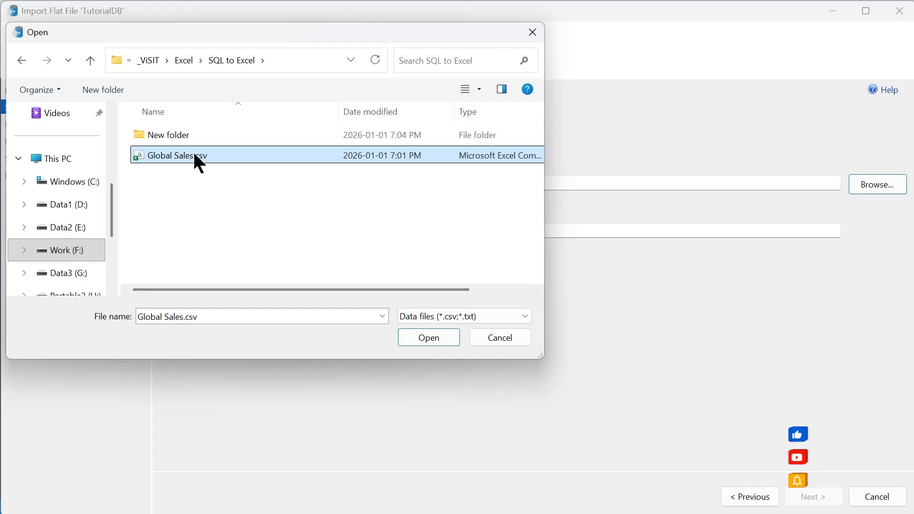
click(429, 338)
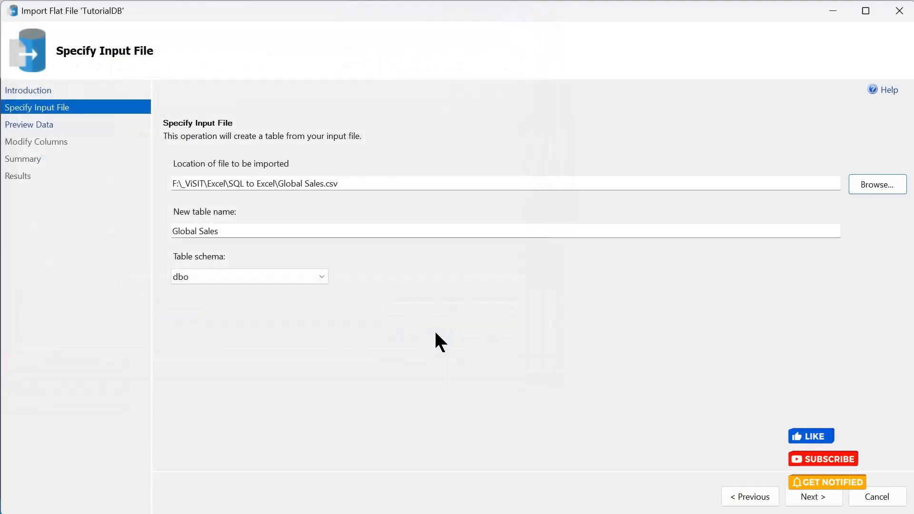
Step: Accept the table name Global Sales with the dbo schema, check the data preview and proceed to the column settings
click(814, 497)
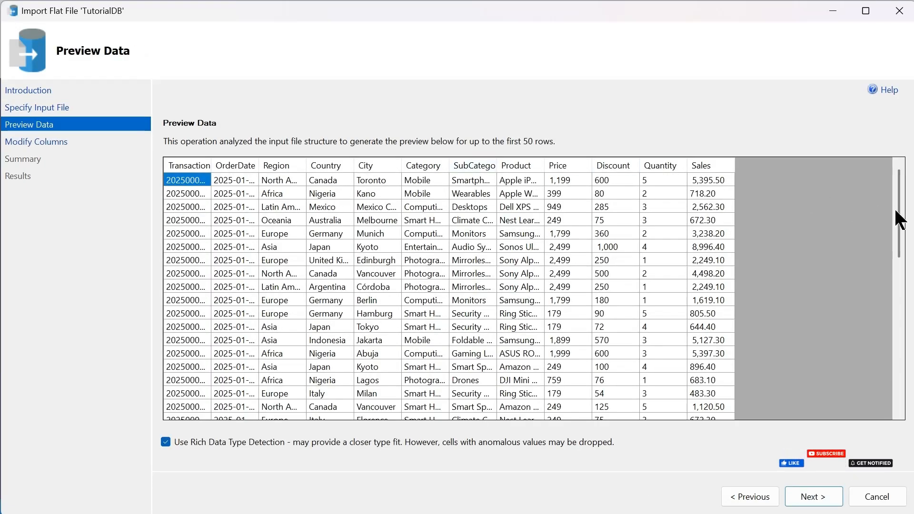
drag(899, 219, 891, 185)
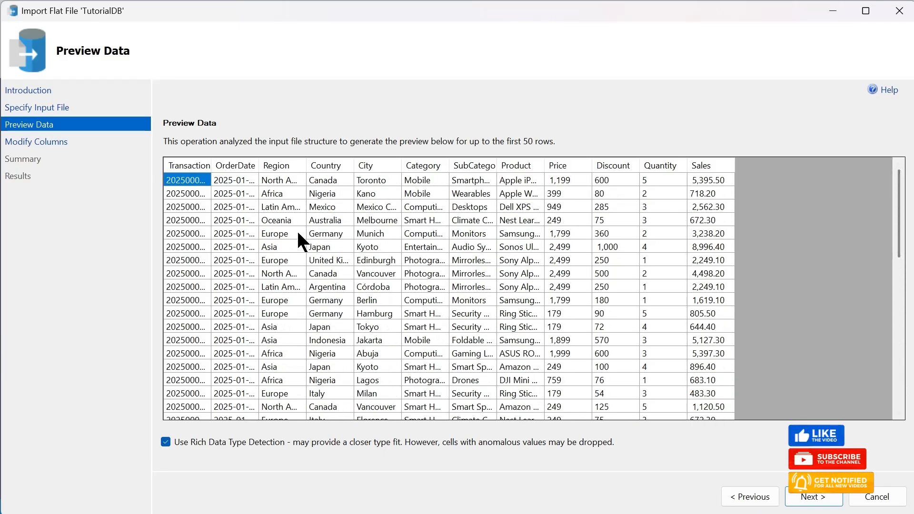
click(807, 499)
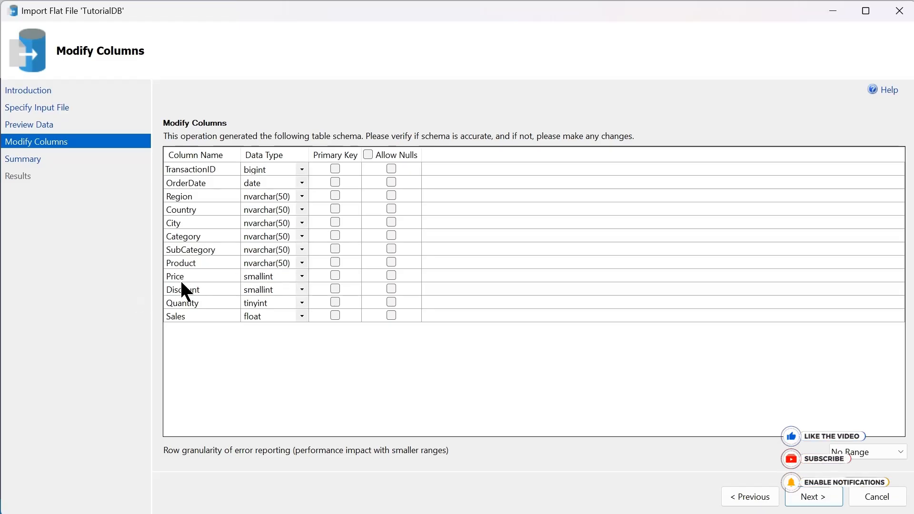
Step: Set the data type of the Price, Discount and Sales columns to money
click(296, 277)
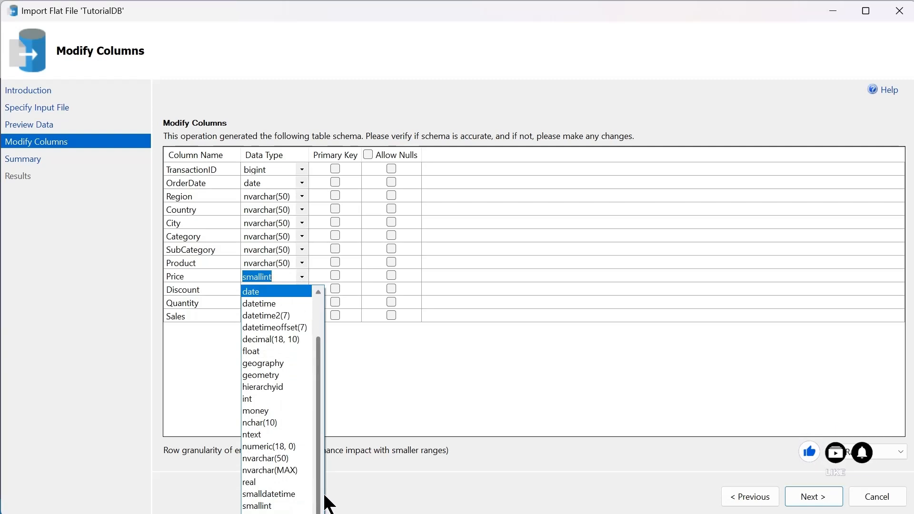
click(289, 413)
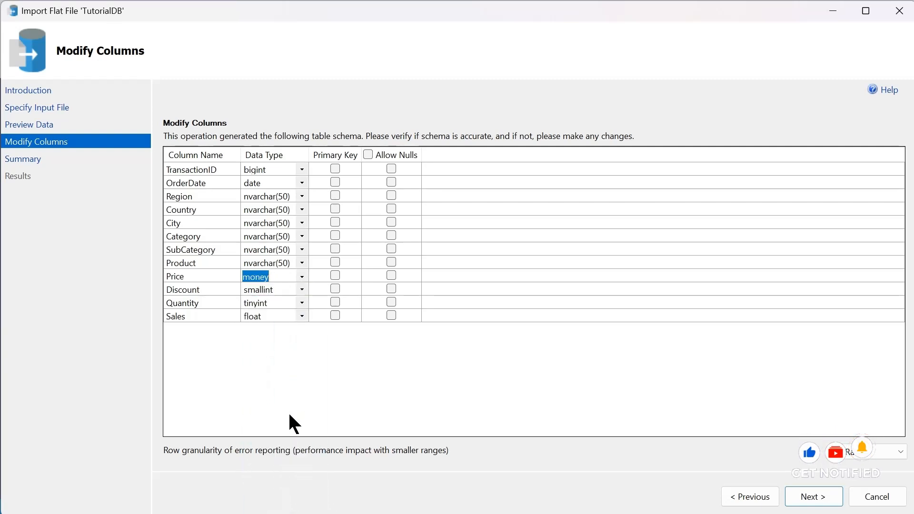
click(300, 290)
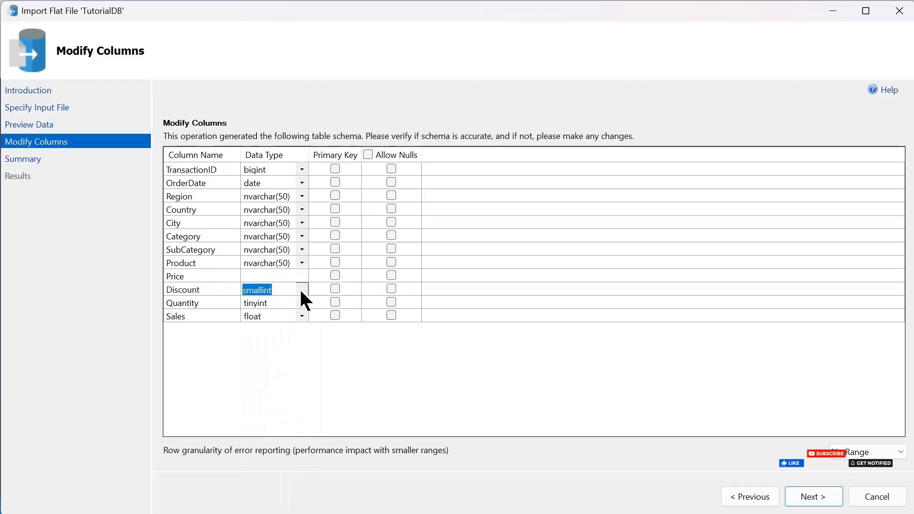
click(300, 289)
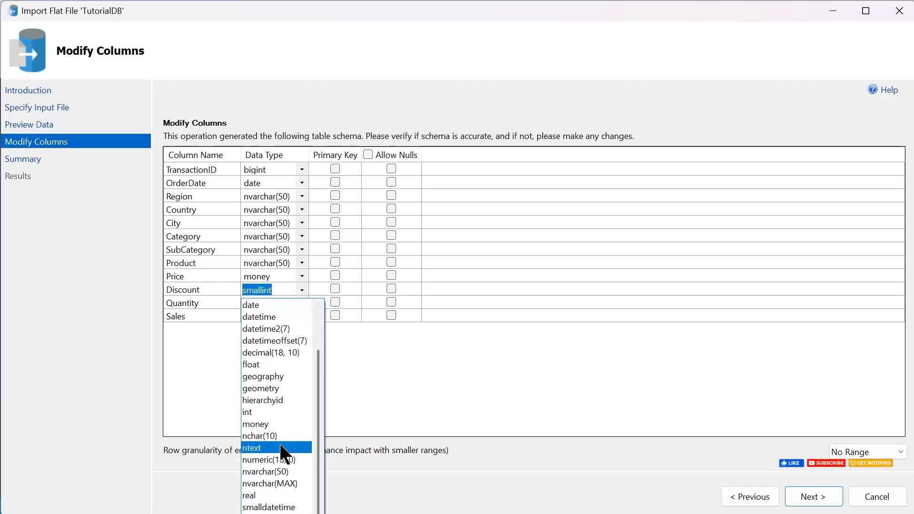
click(281, 424)
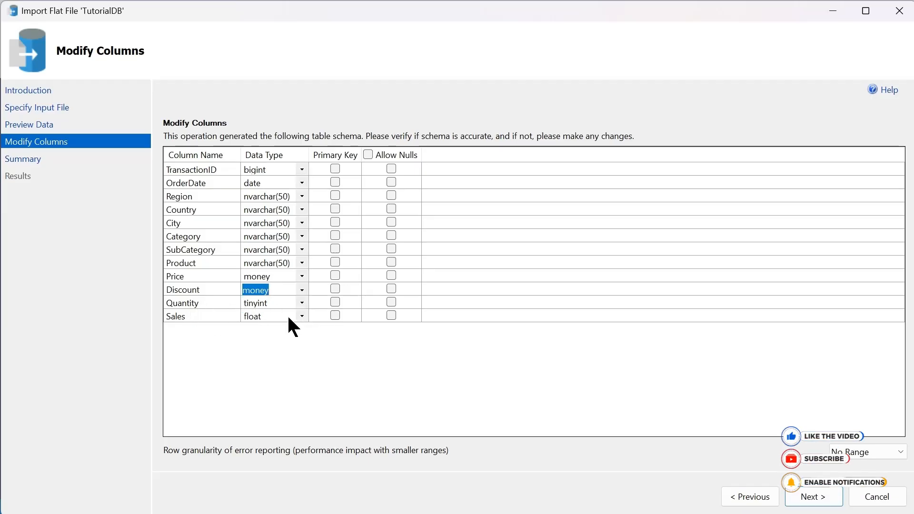
click(302, 316)
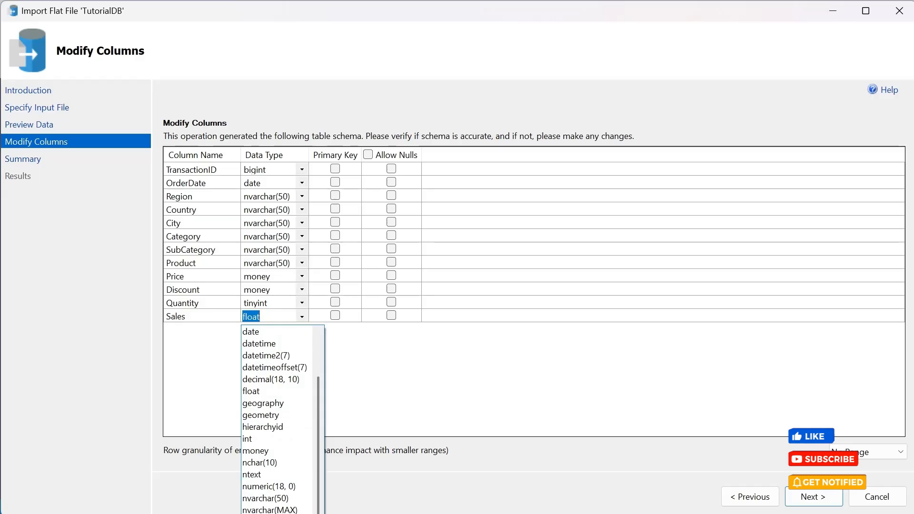
click(281, 448)
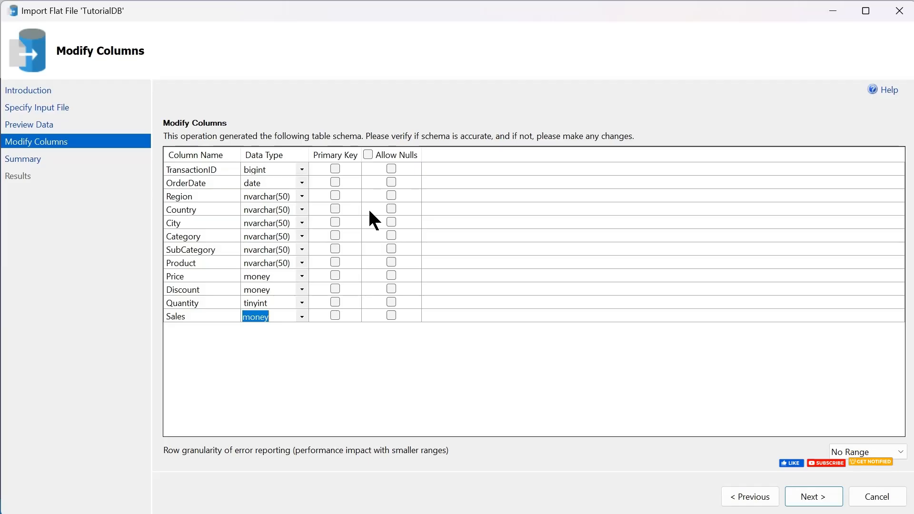
Step: Allow nulls for the Region, Country and City columns
click(389, 194)
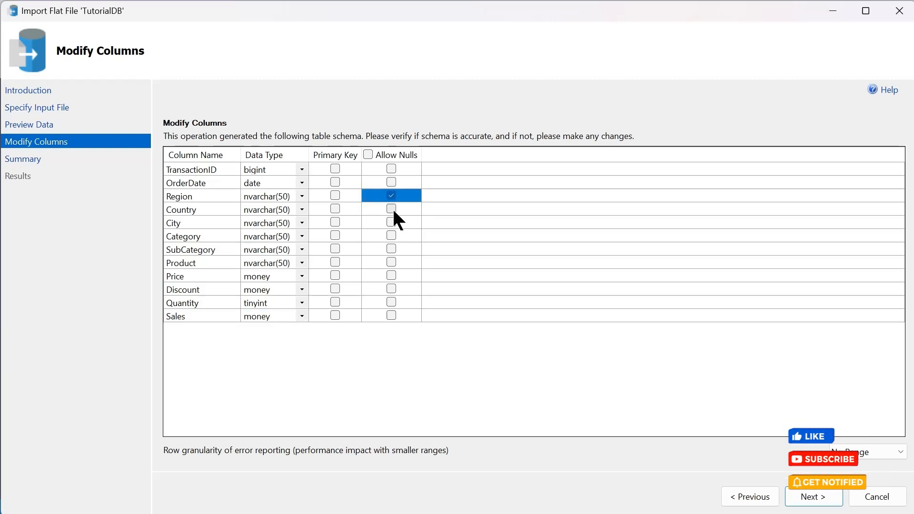
click(392, 210)
click(390, 220)
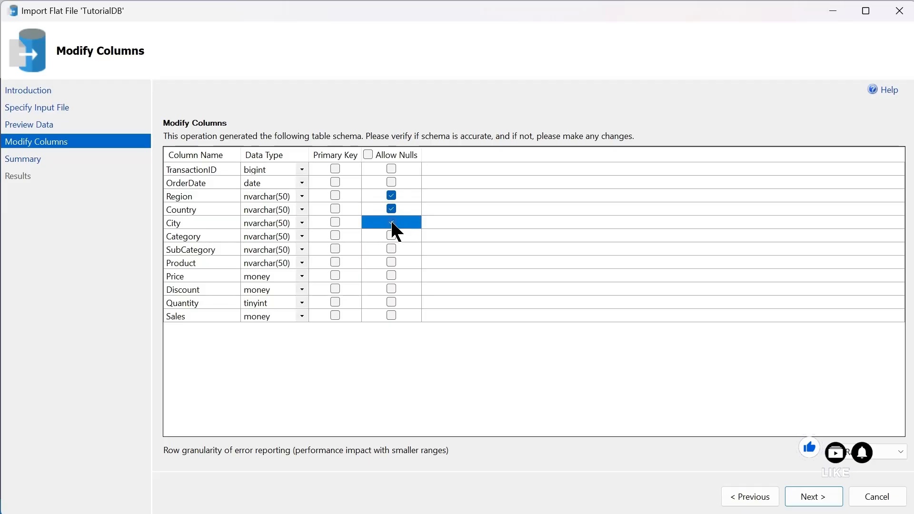
click(390, 233)
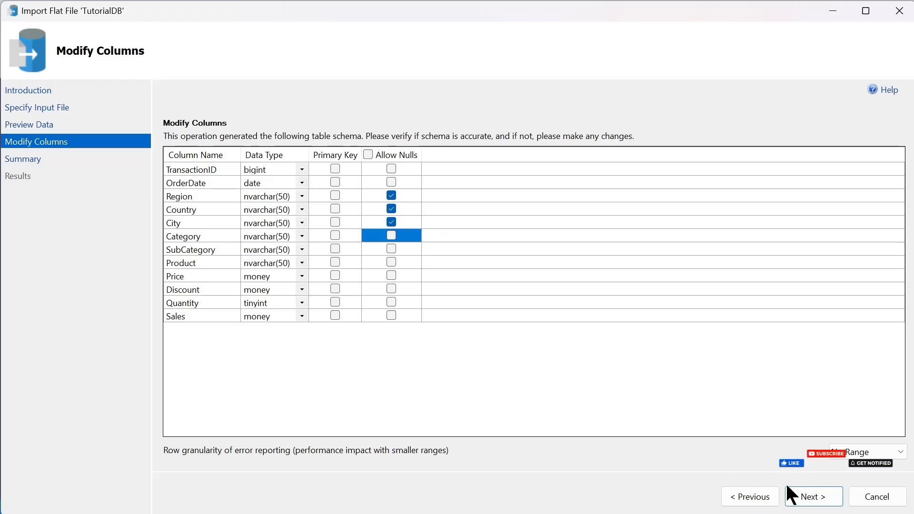
Step: Try to import the file into dbo.Global Sales with these settings and read the error details for Insert Data
click(814, 497)
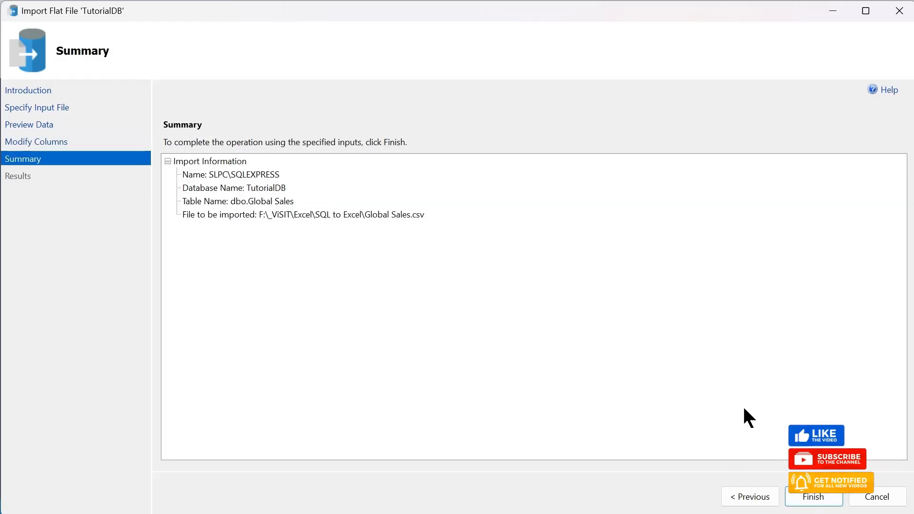
click(812, 497)
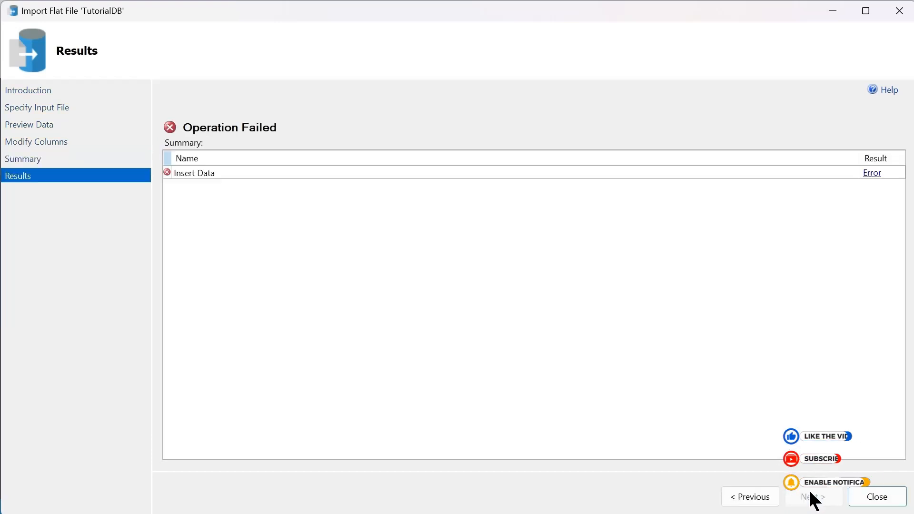
click(872, 174)
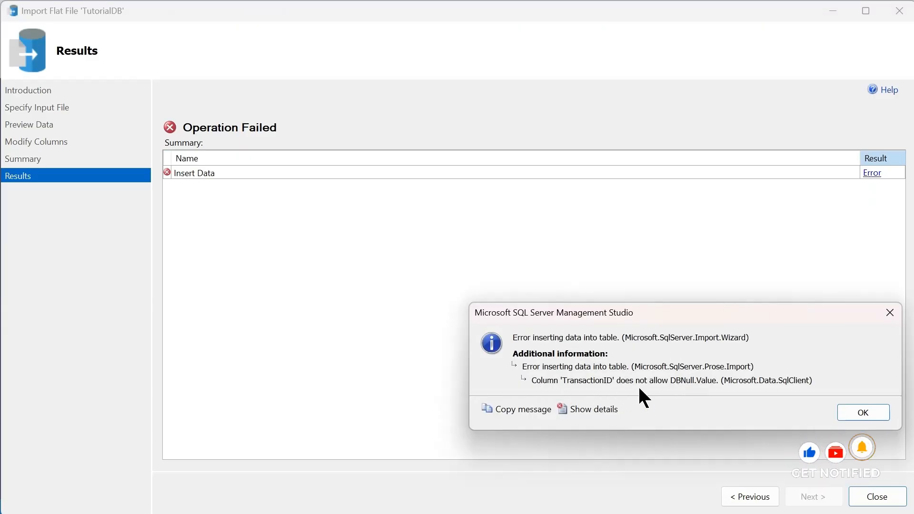
click(854, 410)
Step: Return to the column settings, allow nulls for TransactionID, retry the import and read the Insert Data error details
click(762, 490)
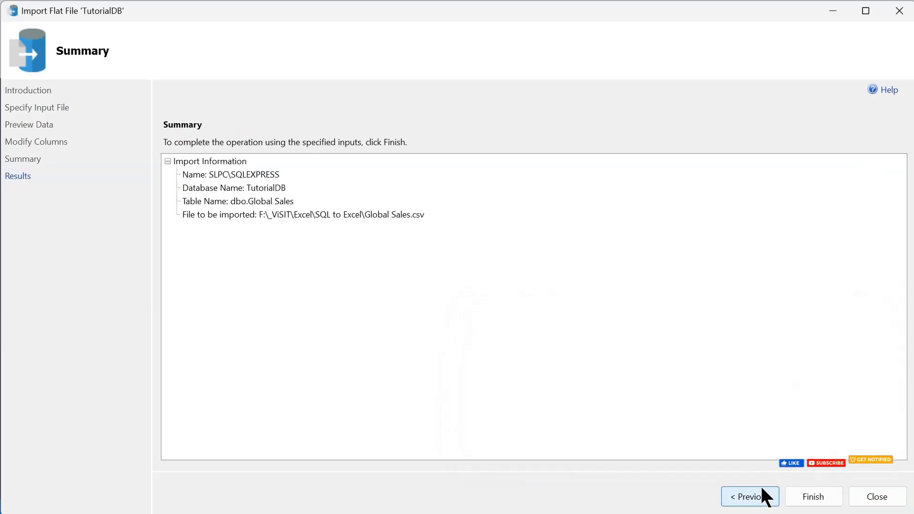
click(761, 489)
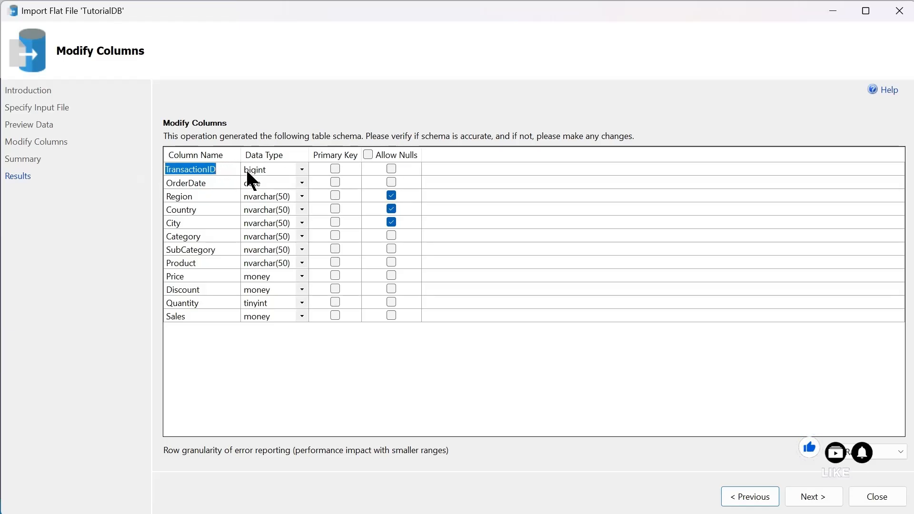
click(390, 167)
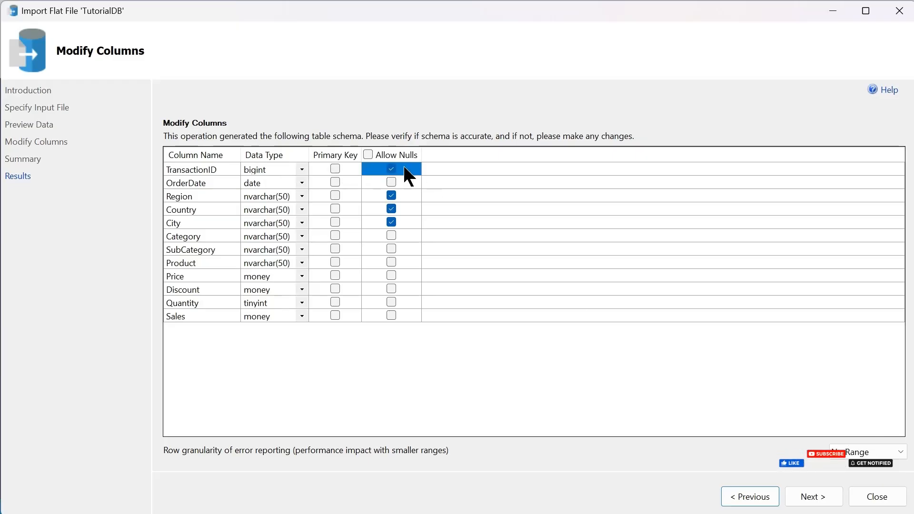
click(808, 496)
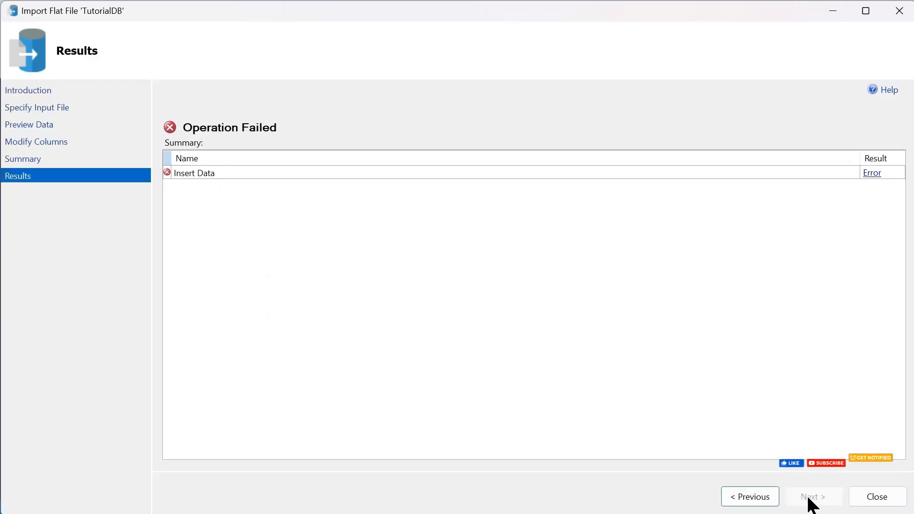
click(873, 174)
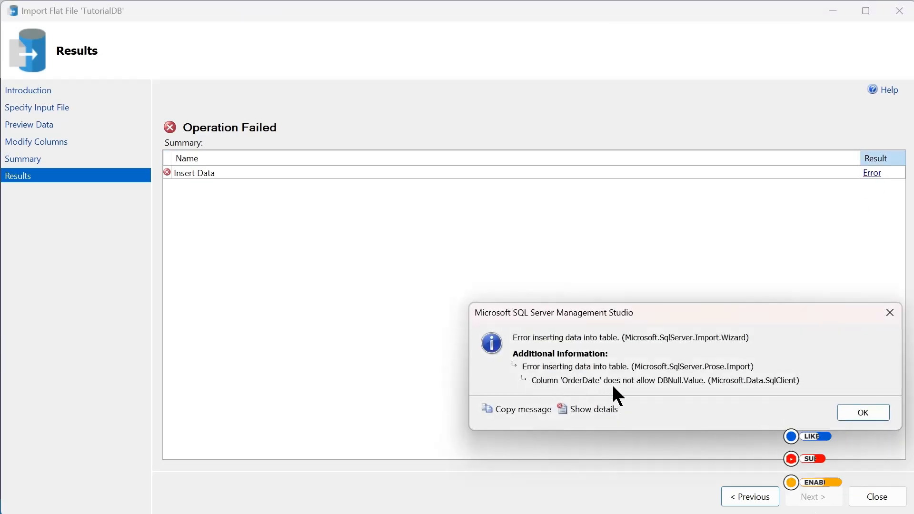
click(863, 413)
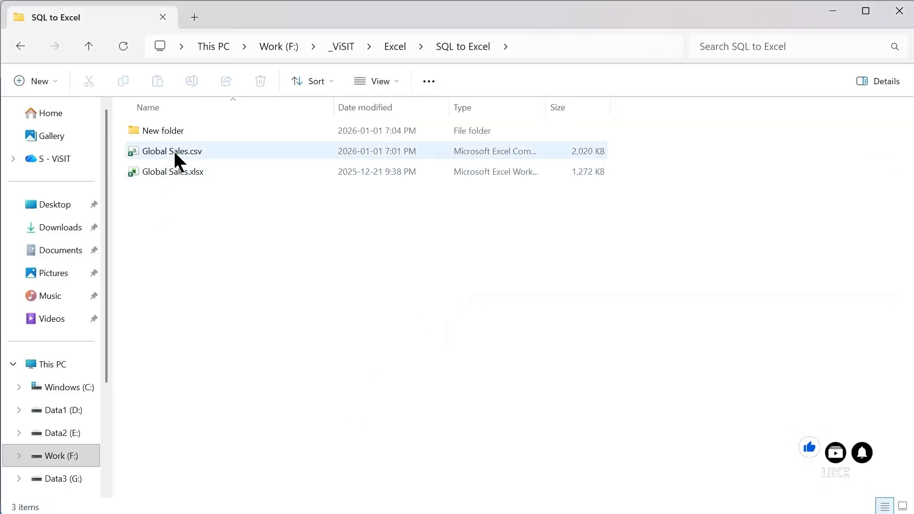
Step: Switch to File Explorer, open Global Sales.csv in Notepad++ and close the Solar System.html file there
right_click(173, 150)
mouse_move(228, 233)
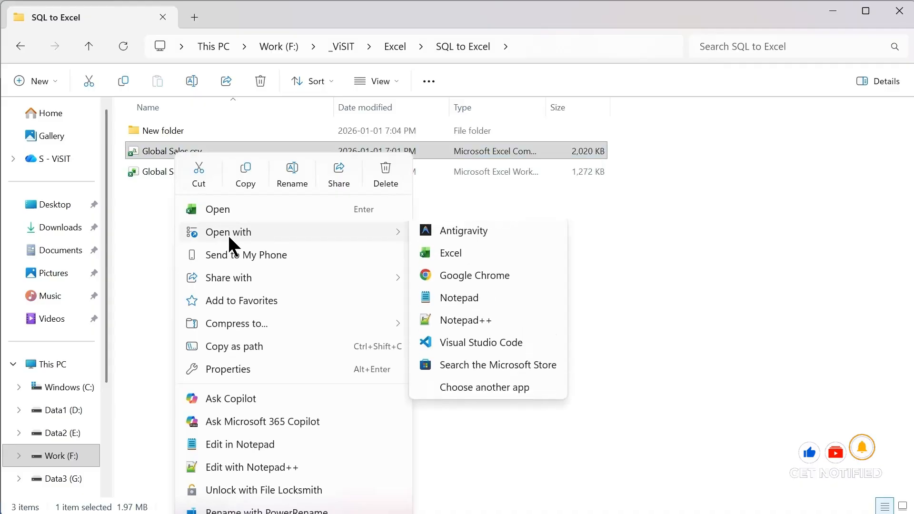
click(464, 324)
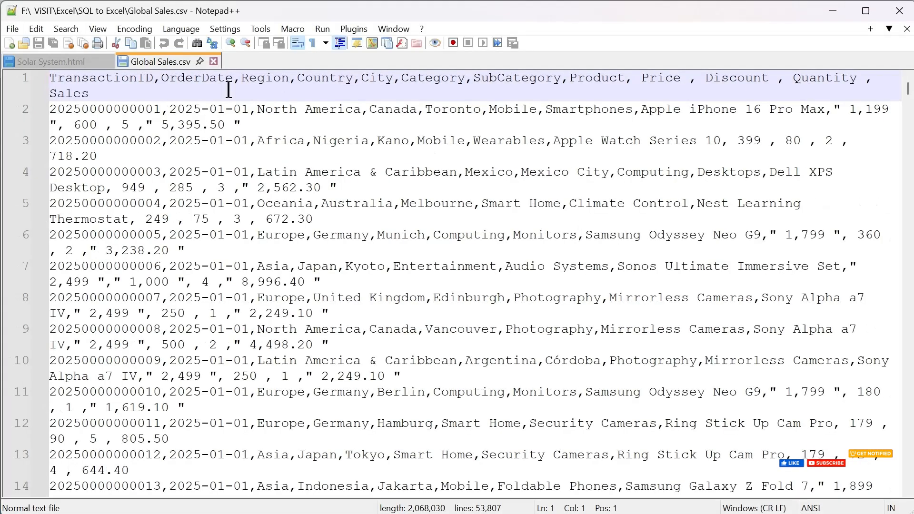
click(100, 57)
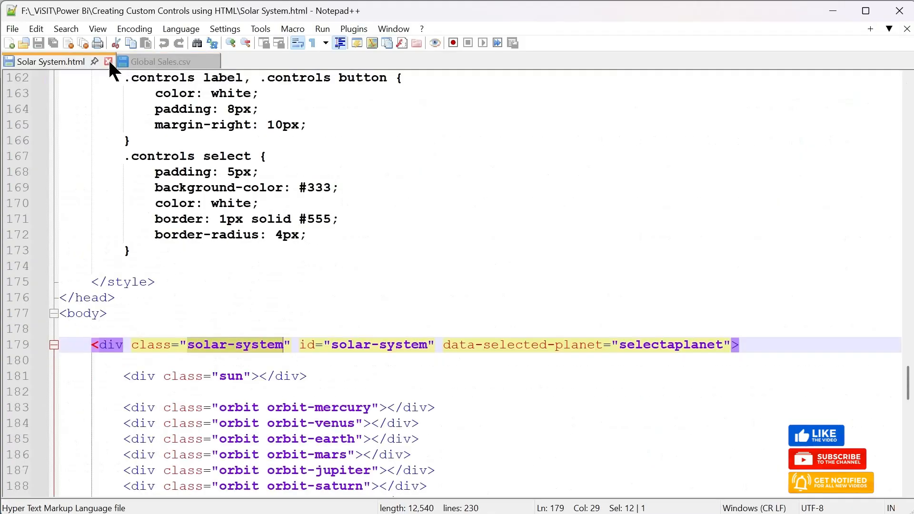
click(108, 61)
click(330, 187)
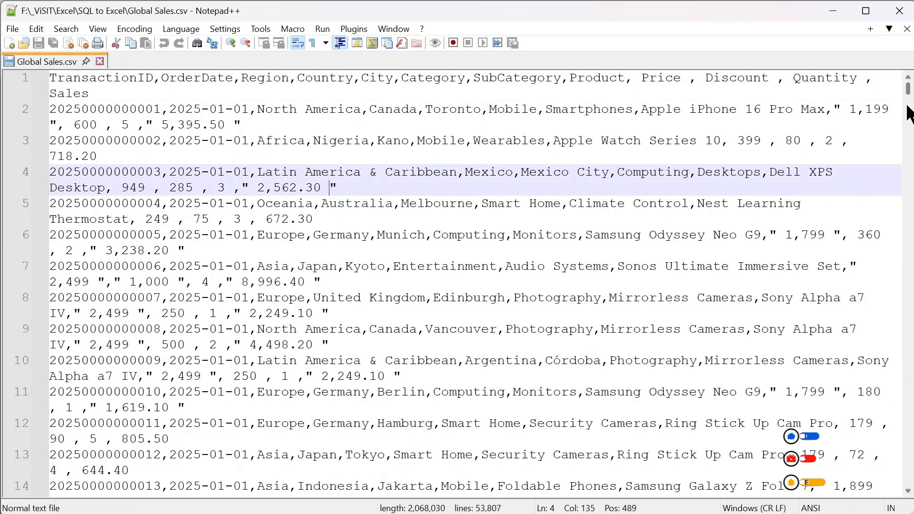
Step: Delete the block of comma-only rows from the end of line 11762 through line 53693
drag(909, 115, 906, 507)
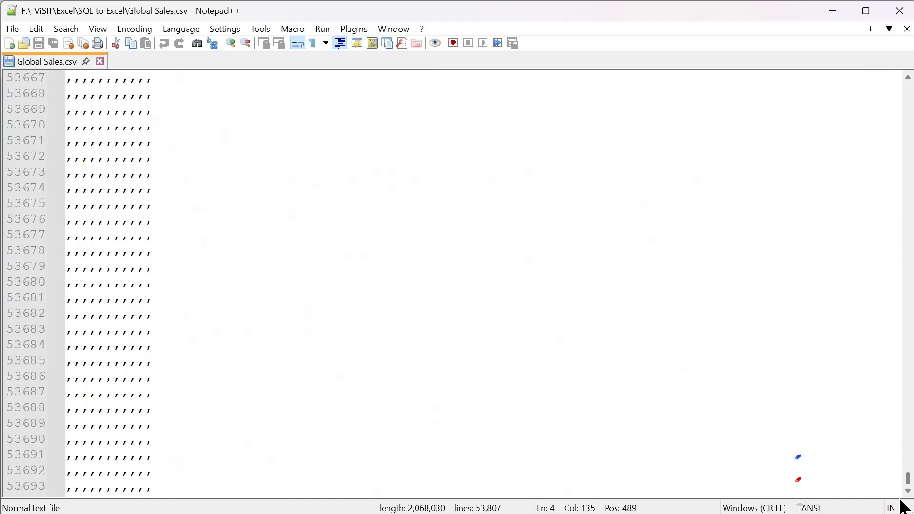
click(276, 490)
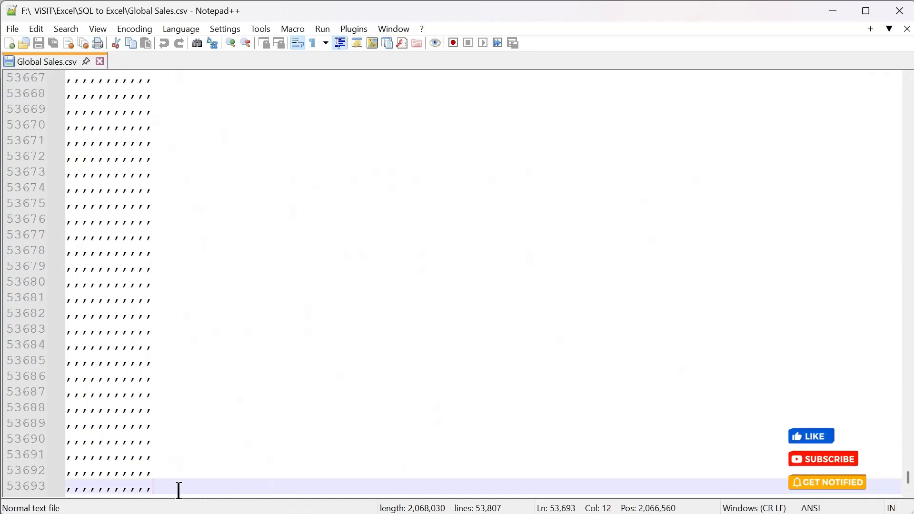
drag(179, 490, 29, 272)
scroll(291, 308, up, 15)
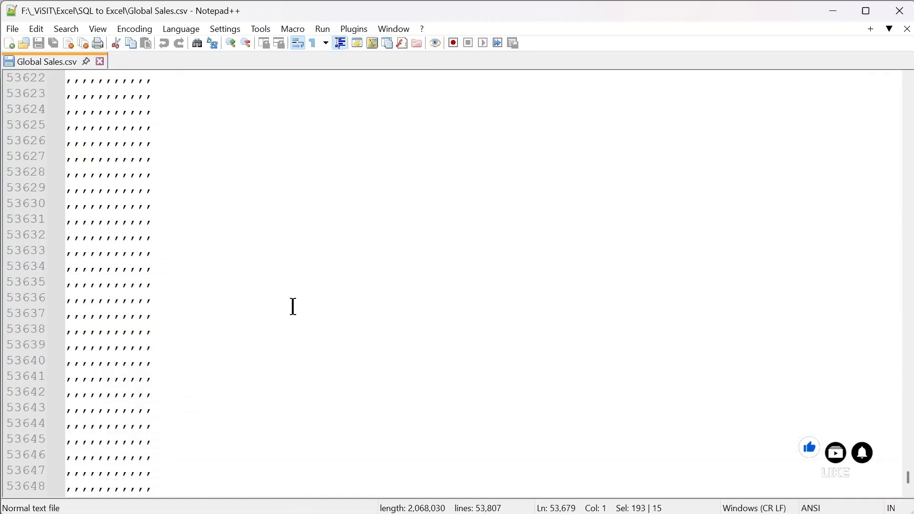
scroll(294, 306, up, 20)
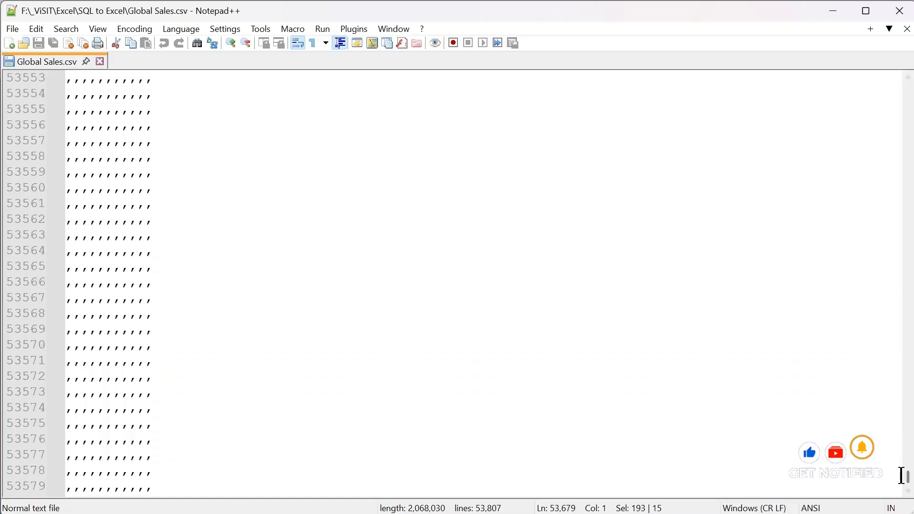
drag(909, 481, 910, 236)
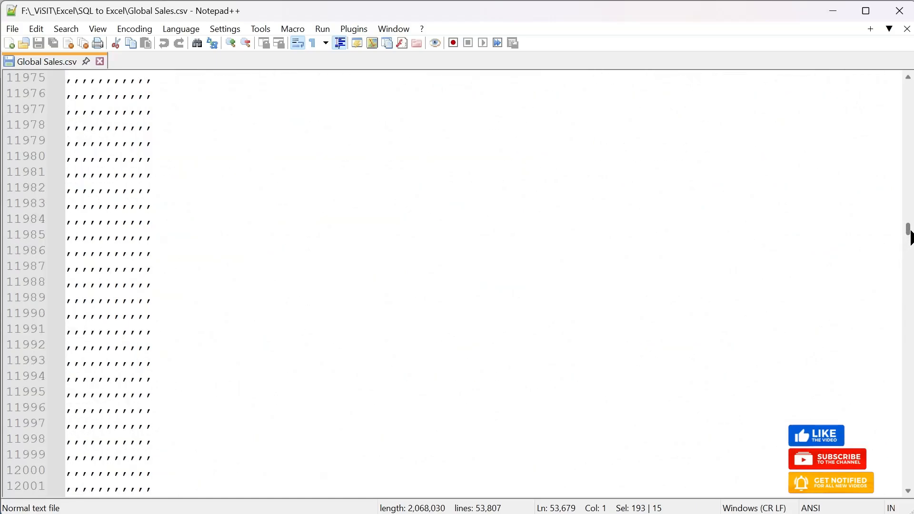
click(908, 172)
click(907, 172)
click(908, 173)
click(908, 172)
click(907, 172)
click(908, 172)
click(908, 173)
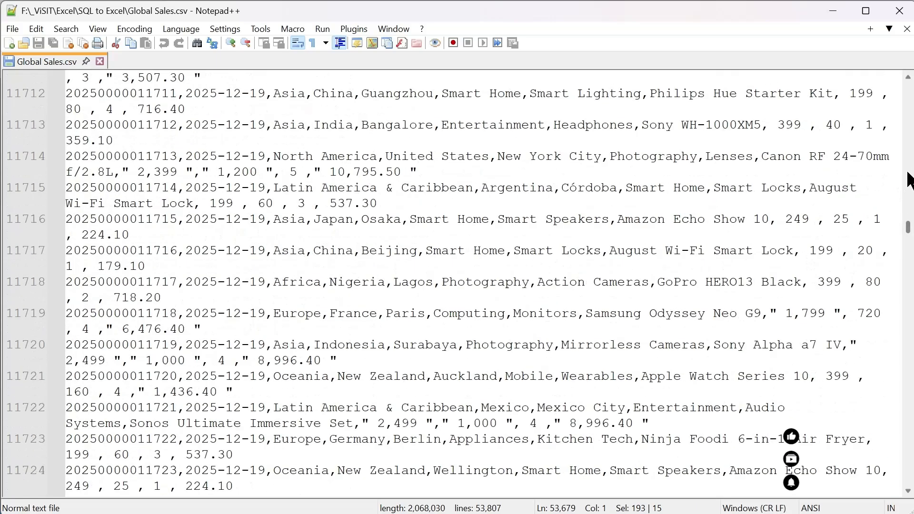
click(910, 181)
scroll(880, 390, down, 20)
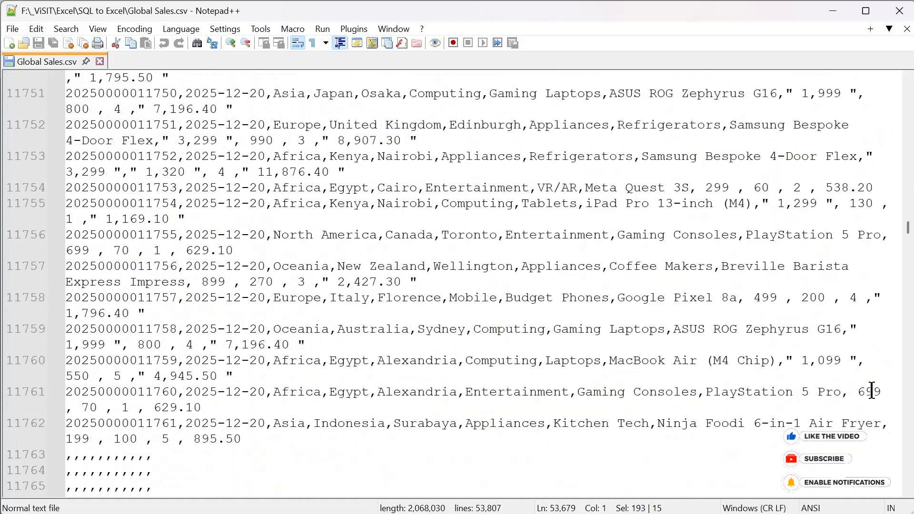
scroll(863, 373, down, 7)
scroll(862, 373, up, 2)
shift+click(339, 210)
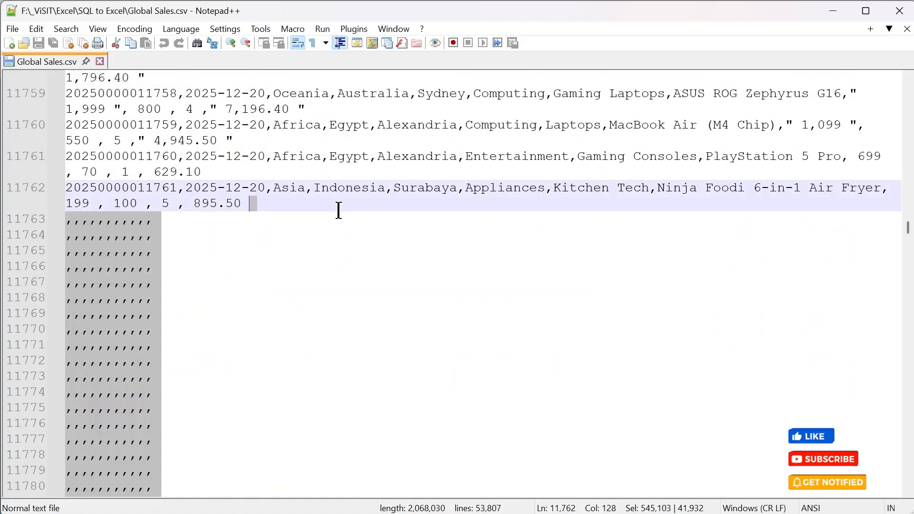
key(Delete)
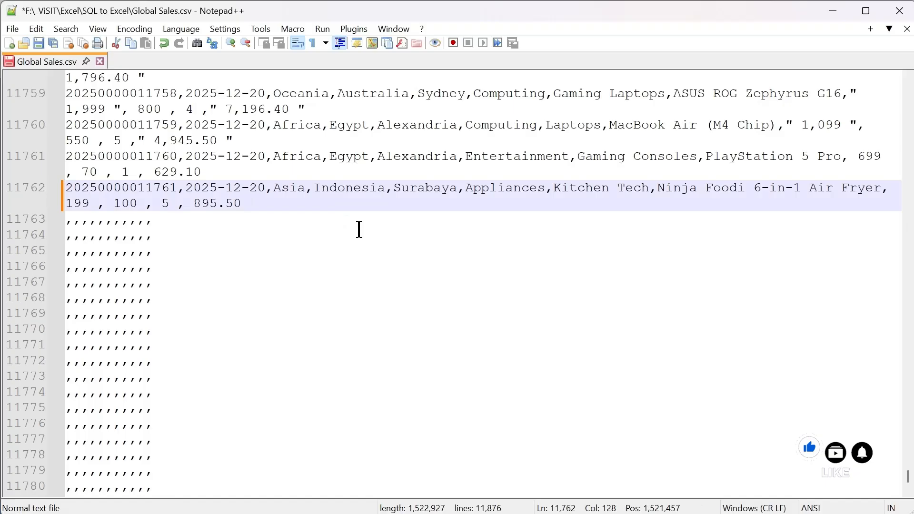
Step: Delete the remaining comma-only rows and trailing blank line after line 11762, and save Global Sales.csv
drag(246, 204, 341, 498)
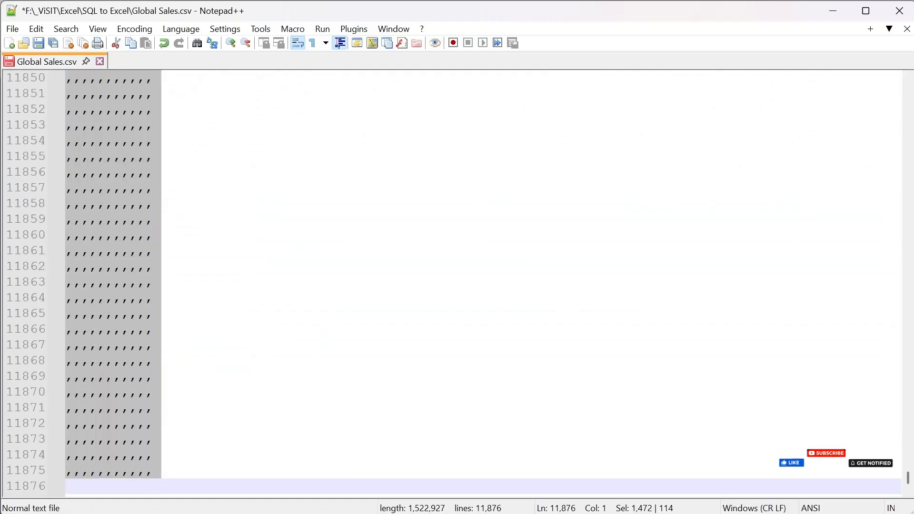
key(Delete)
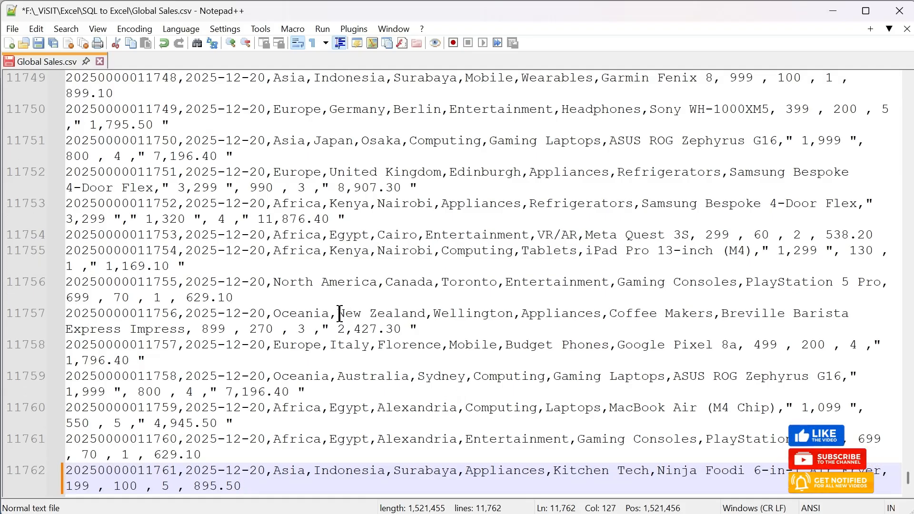
key(ctrl+s)
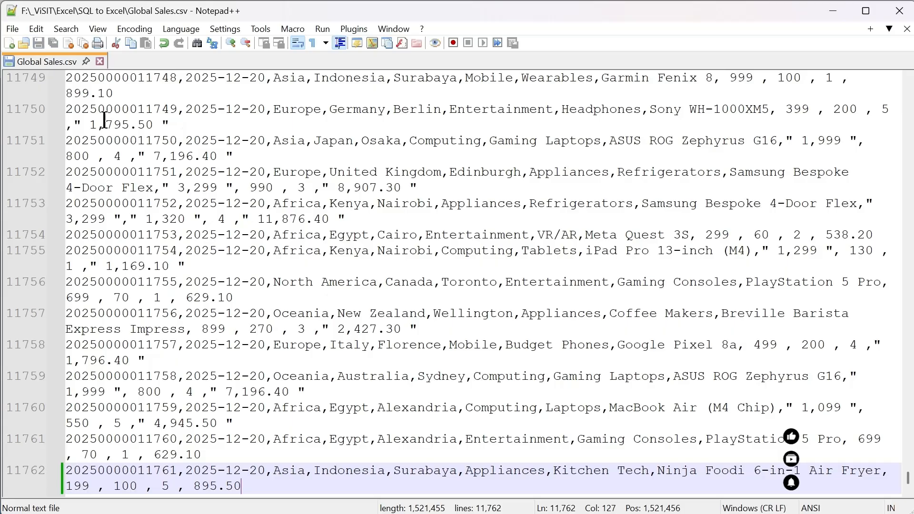
Step: Close Notepad++, return to the import's column settings, disallow nulls for TransactionID, rerun the import into TutorialDB and close the wizard
click(899, 11)
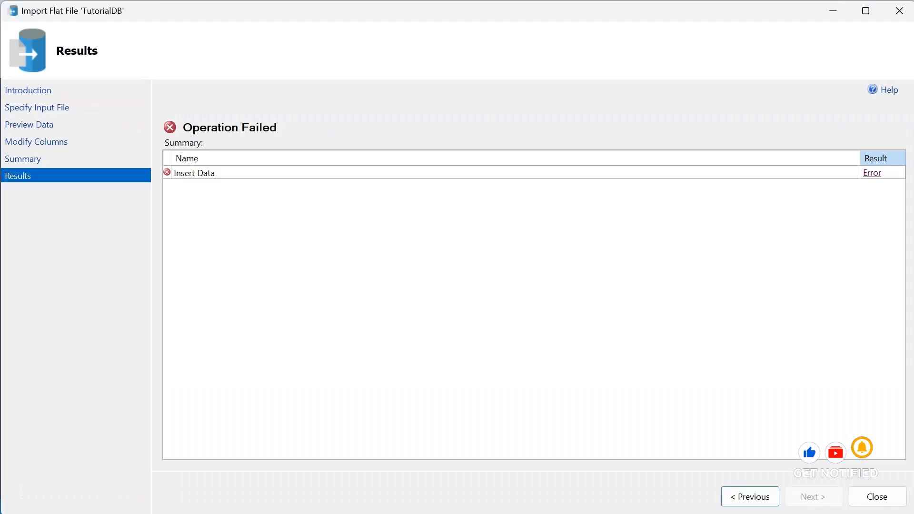
click(748, 496)
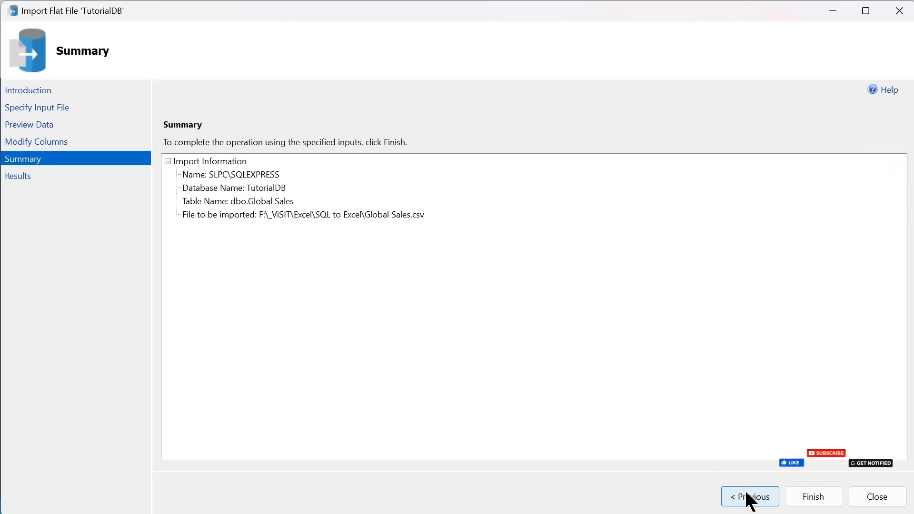
click(748, 497)
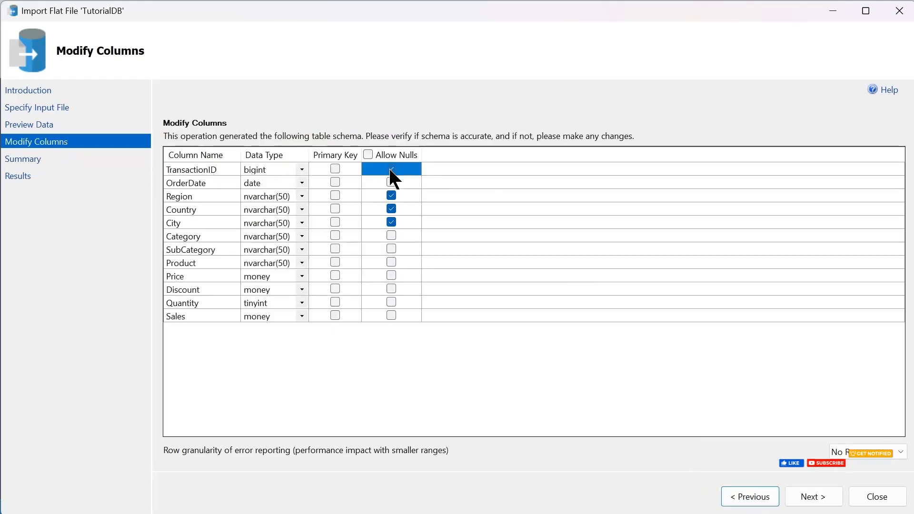
click(390, 170)
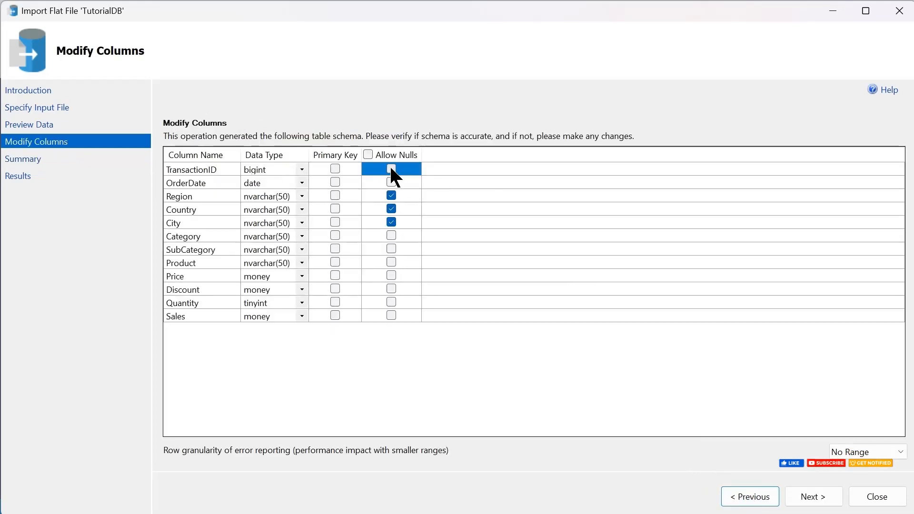
click(813, 497)
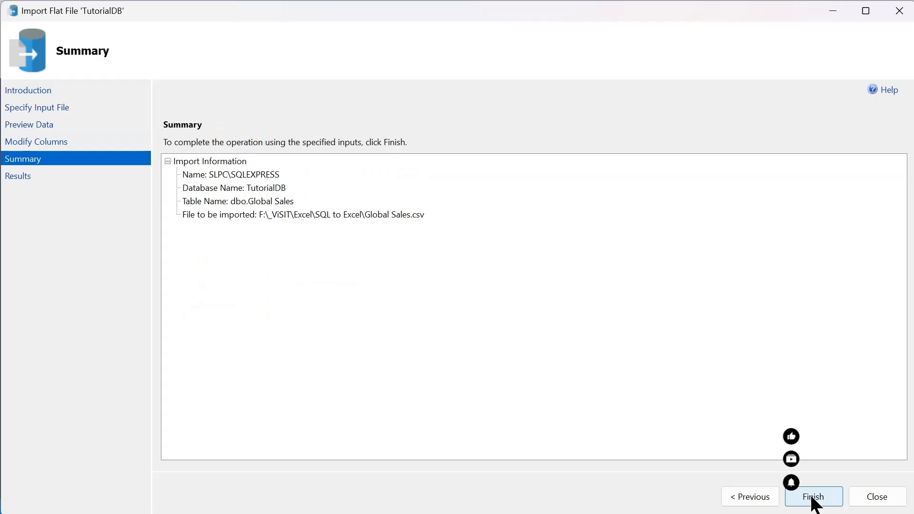
click(813, 497)
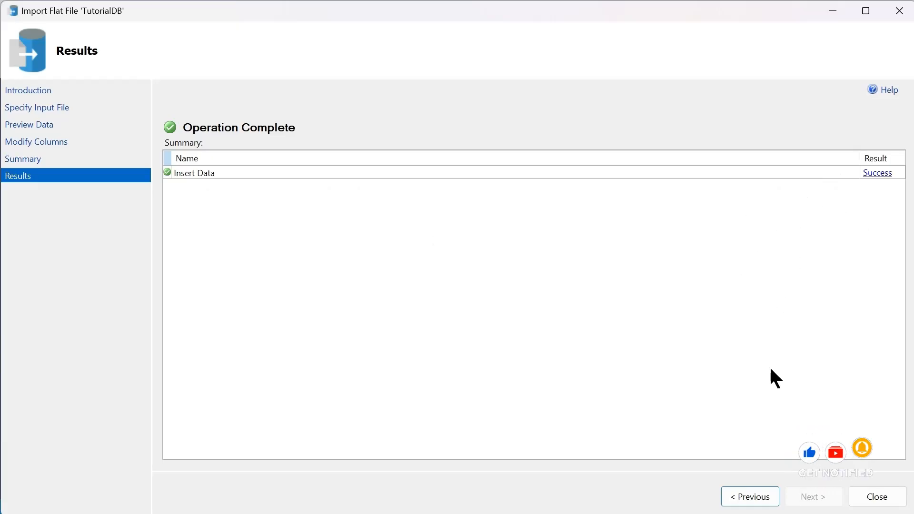
click(886, 500)
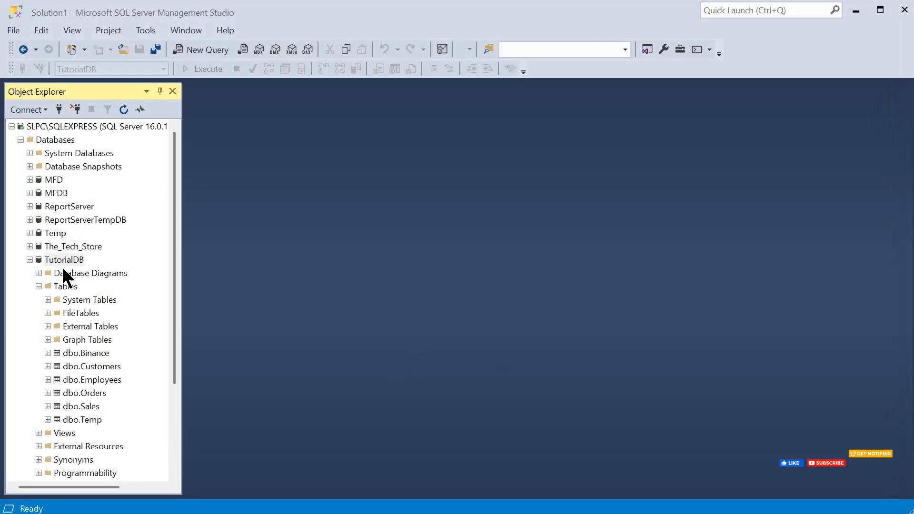
Step: Refresh the Tables folder of TutorialDB and select the dbo.Global Sales table
right_click(61, 284)
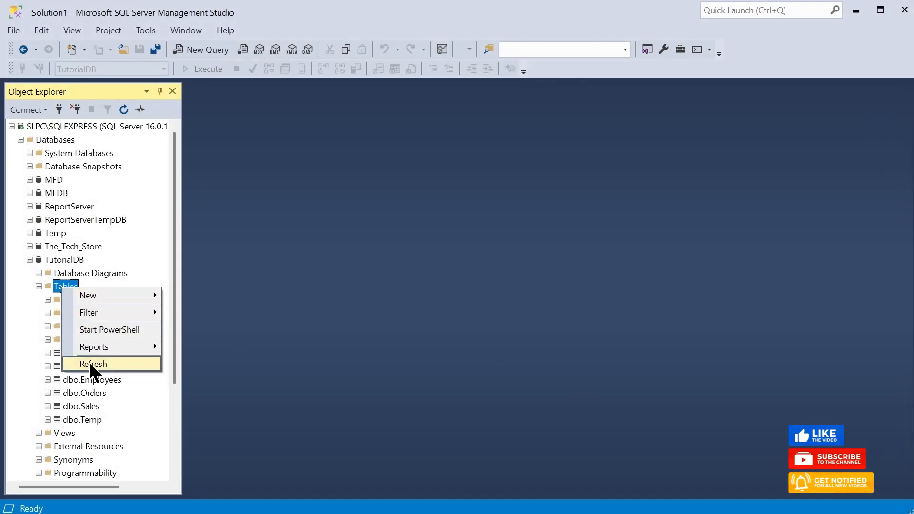
click(91, 364)
click(88, 380)
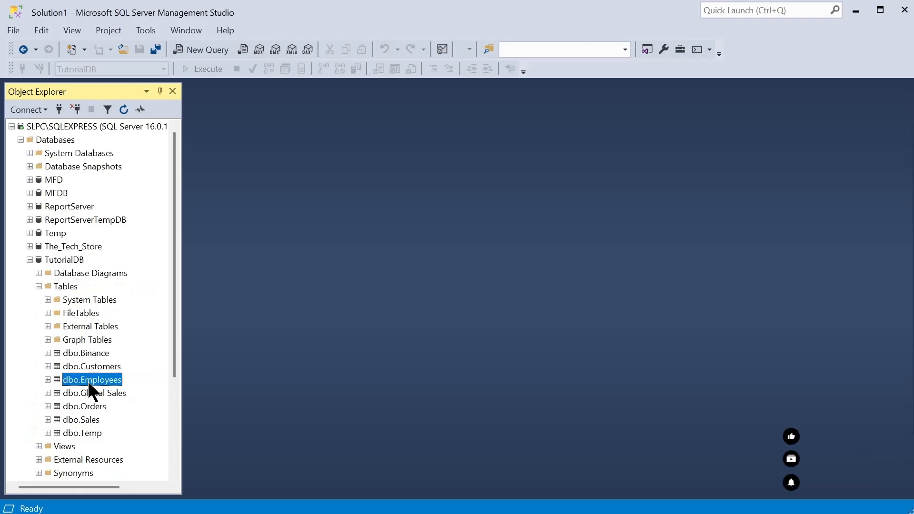
click(94, 395)
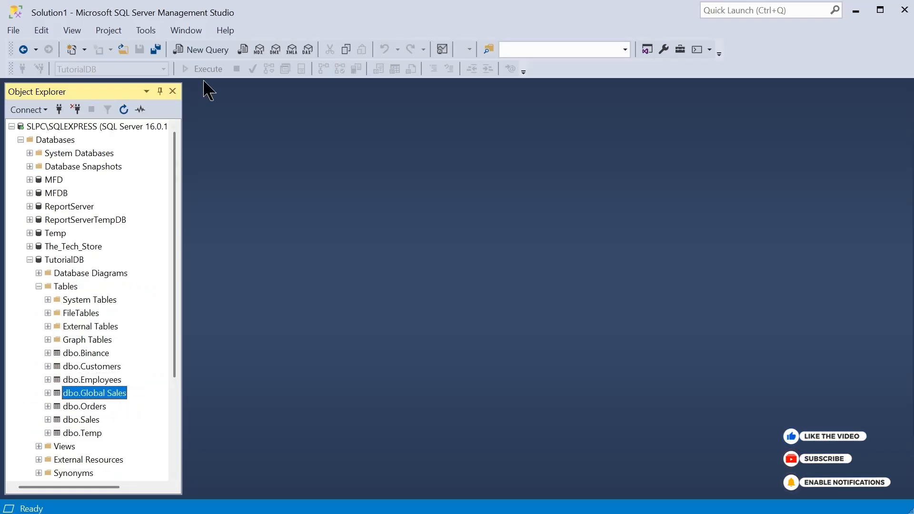
Step: Run "select * from [dbo].[Global Sales]" in a new query and check the last result rows with the row-number column widened
click(205, 49)
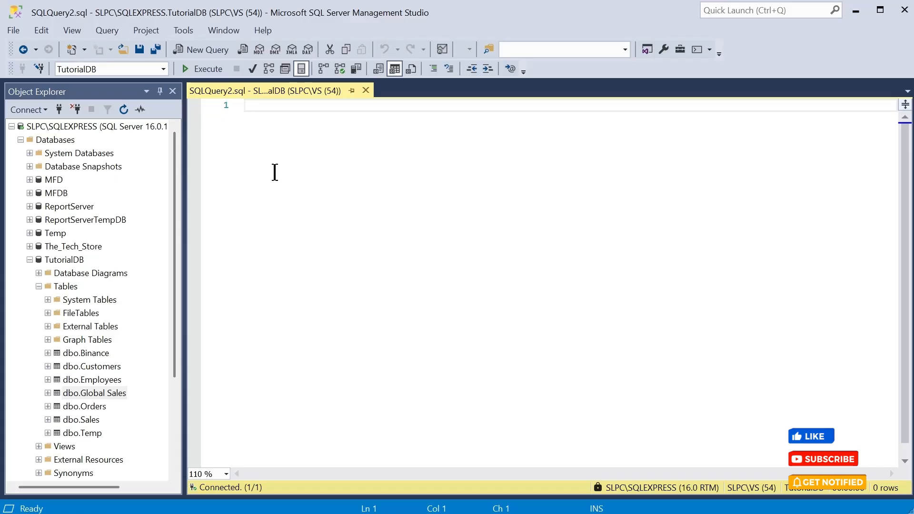
text(s)
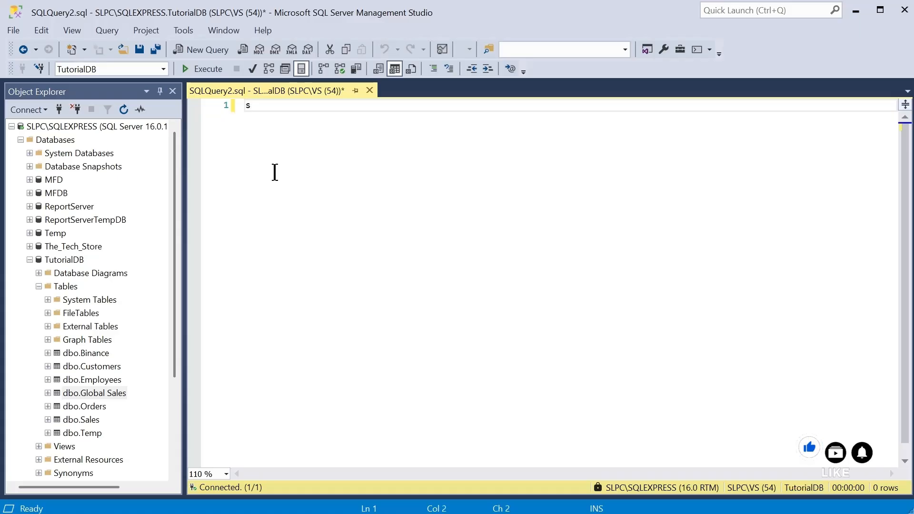
text(elect)
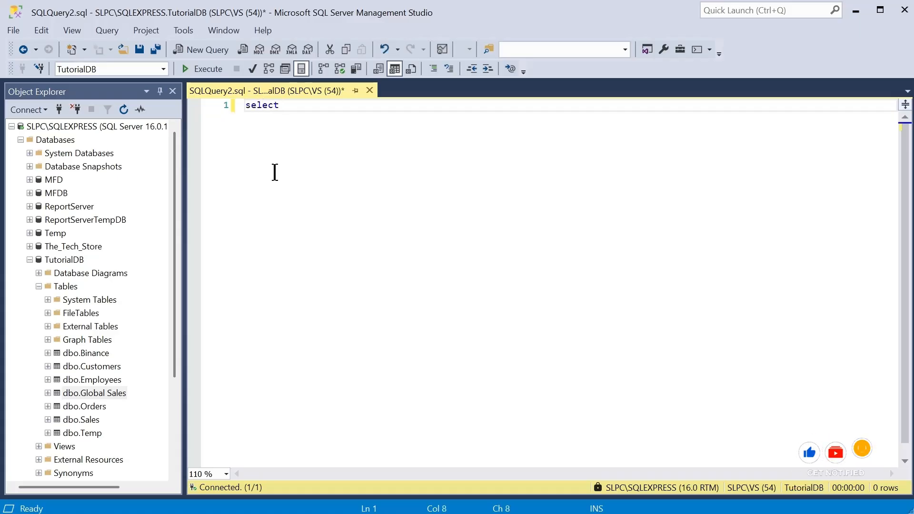
text( * from)
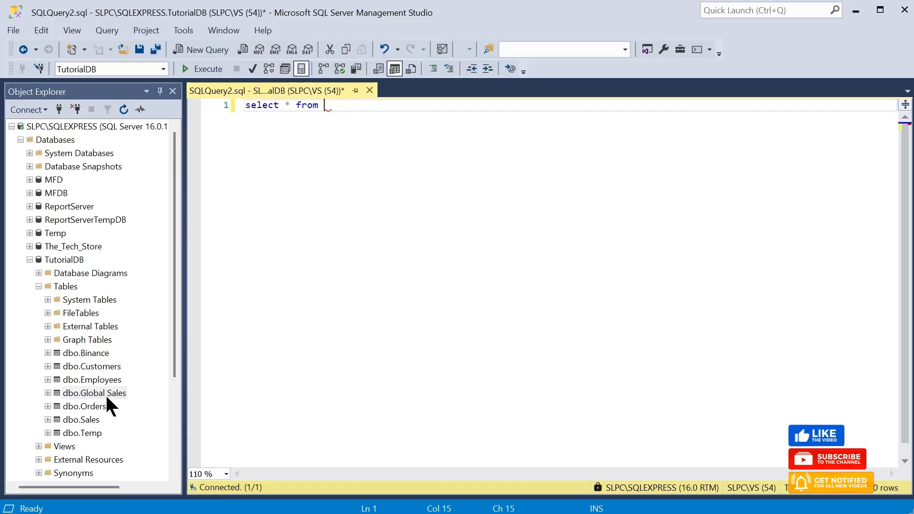
drag(104, 393, 381, 135)
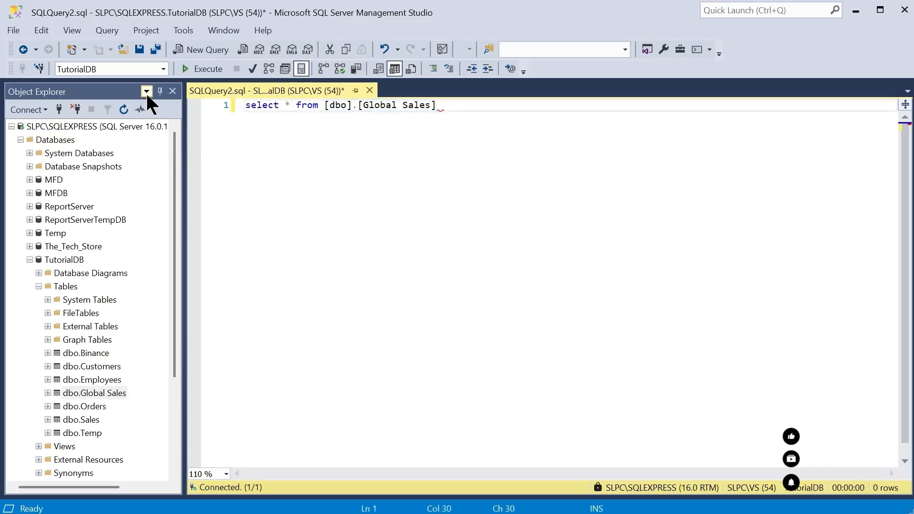
click(190, 70)
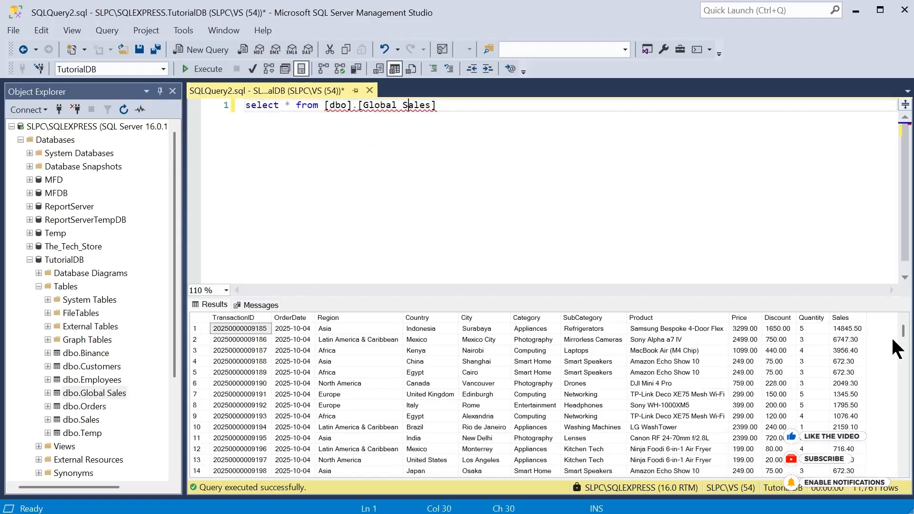
drag(902, 330, 899, 481)
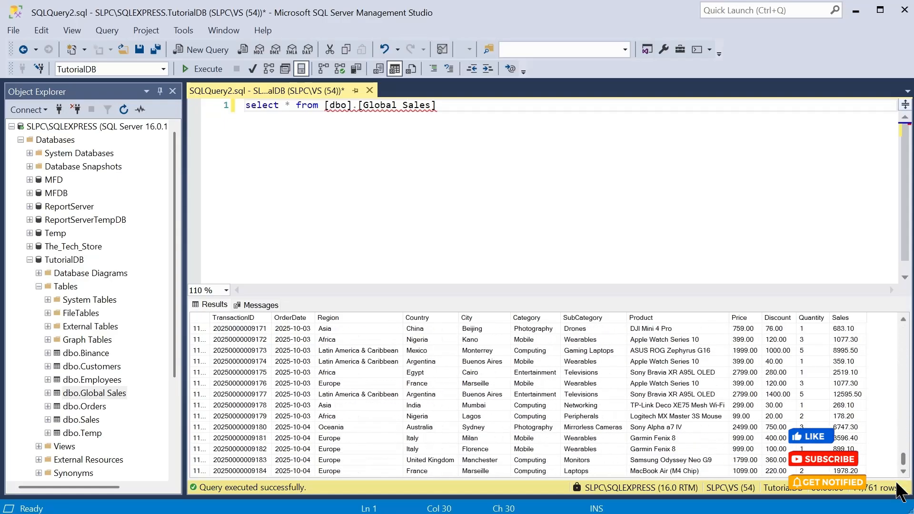
drag(210, 318, 234, 322)
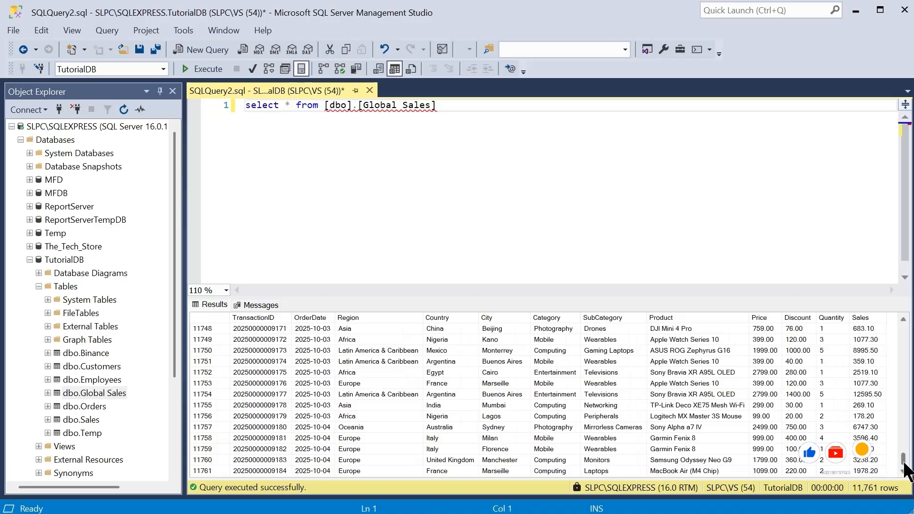
mouse_move(902, 471)
mouse_down()
mouse_move(905, 322)
mouse_move(905, 480)
mouse_up()
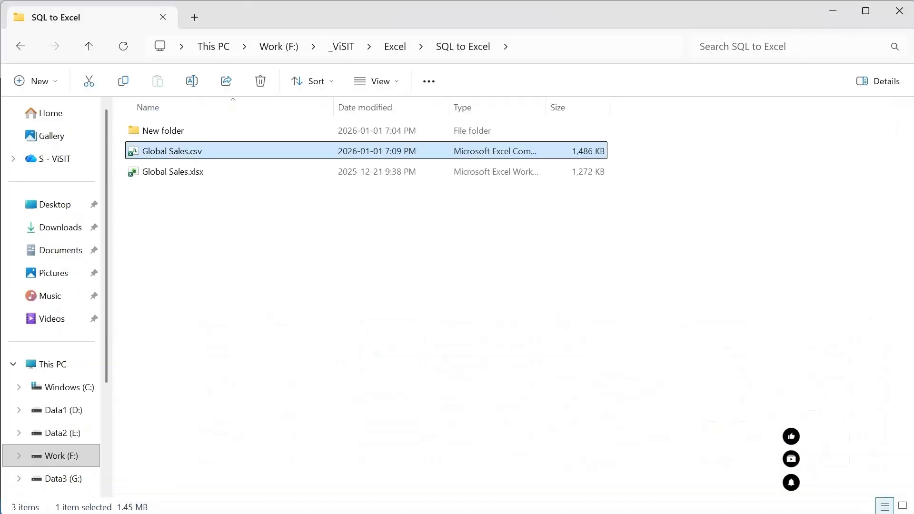
Step: Switch to File Explorer and create a new Excel worksheet file named Reports.xlsx in the SQL to Excel folder
right_click(287, 322)
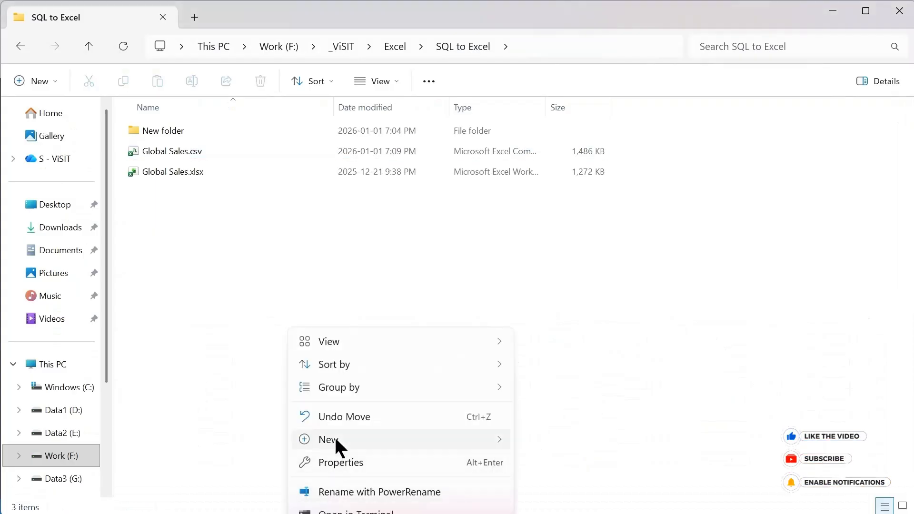
click(453, 205)
right_click(454, 205)
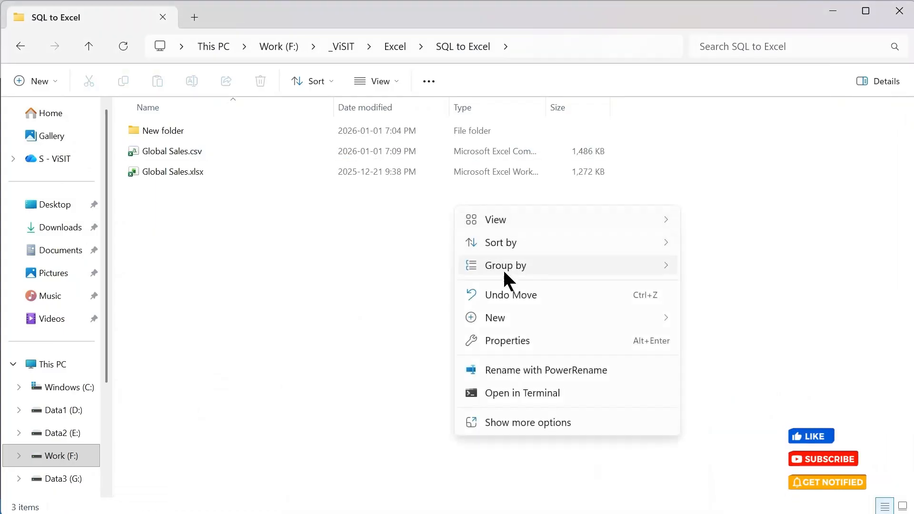
mouse_move(515, 318)
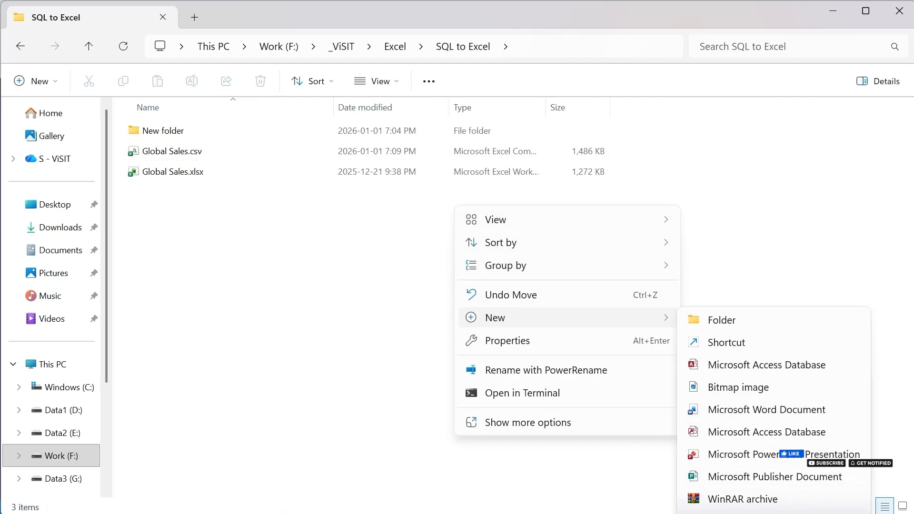
click(780, 513)
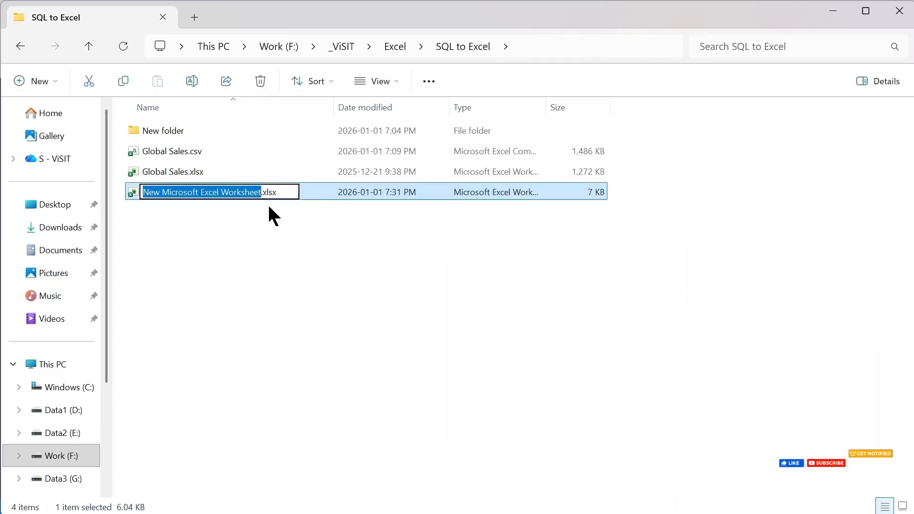
text(Report)
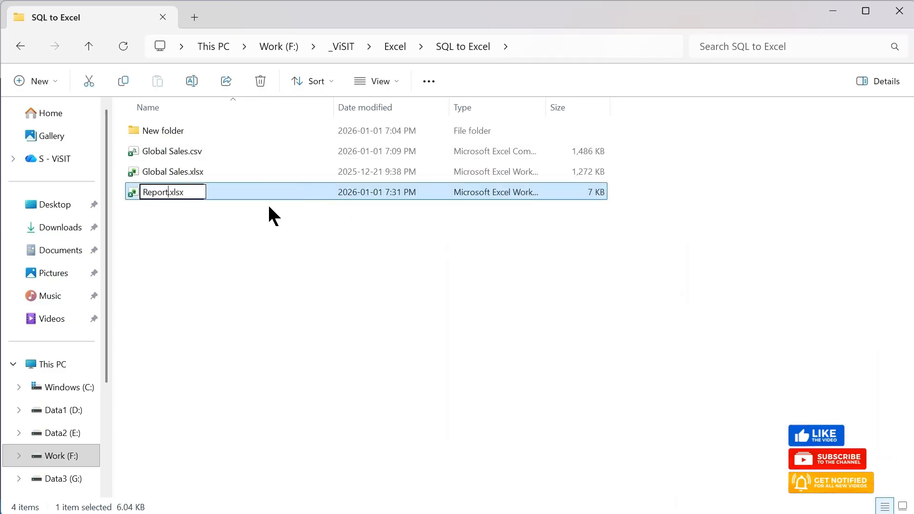
text(s)
key(Return)
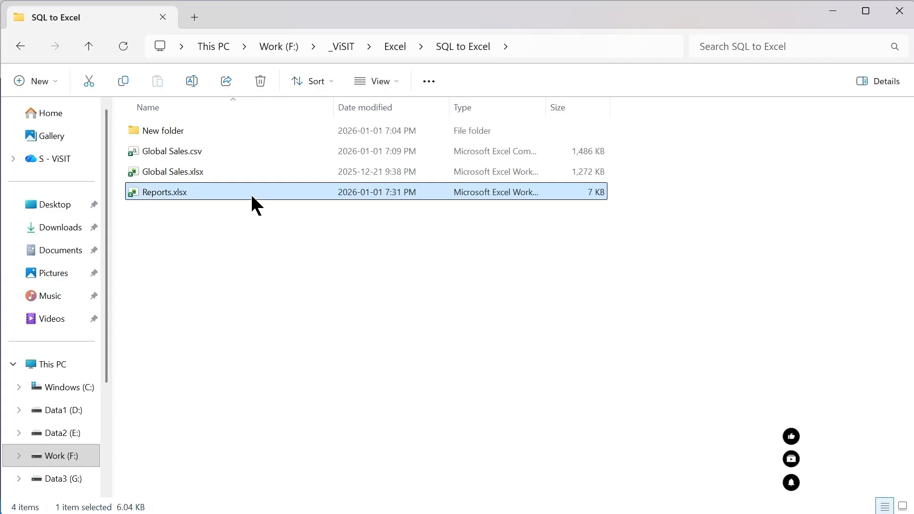
Step: Open Reports.xlsx in Excel and start a data import from a SQL Server database, moving its connection dialog fully into view
double_click(253, 193)
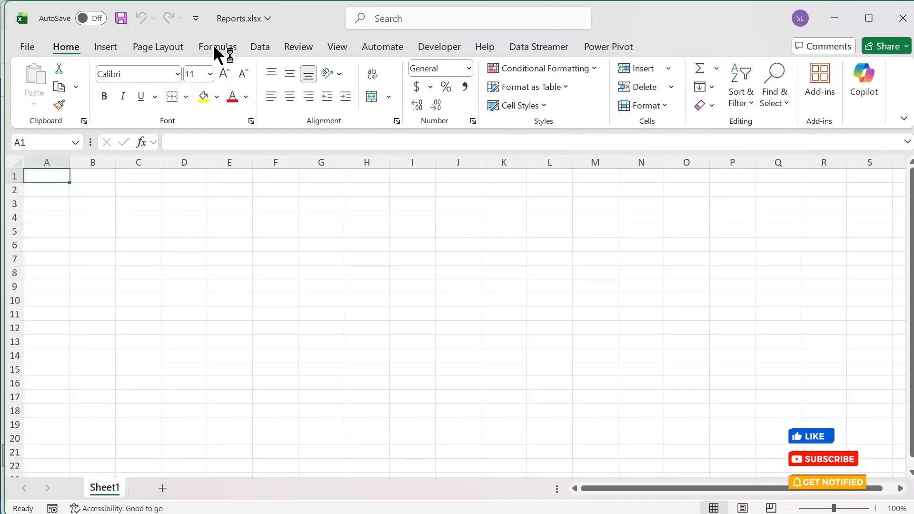
click(261, 47)
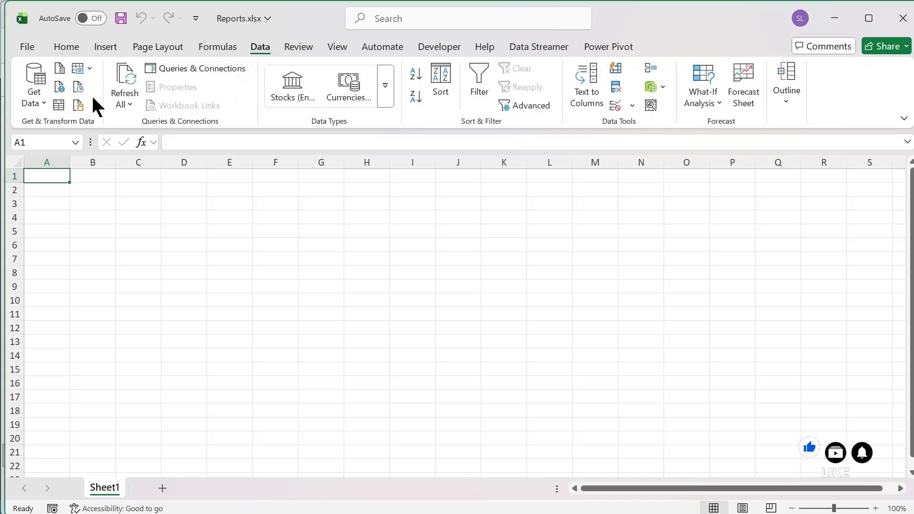
click(36, 97)
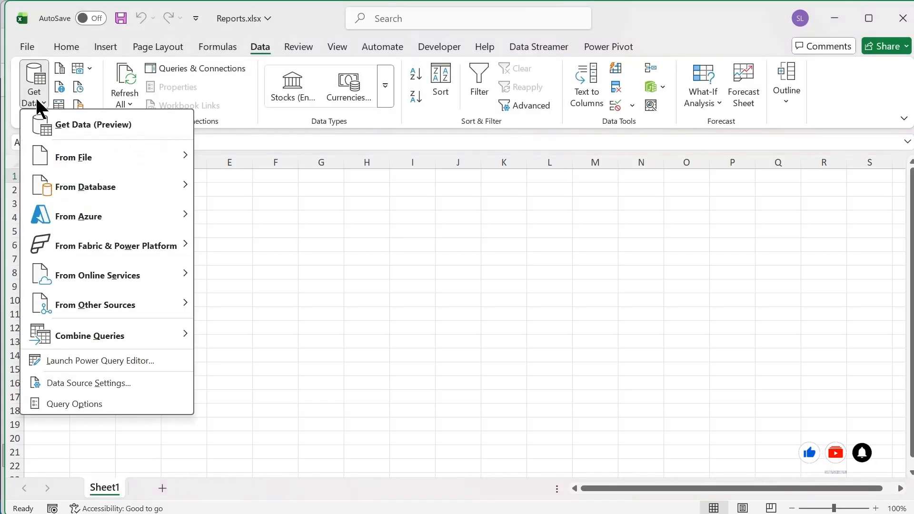
mouse_move(38, 149)
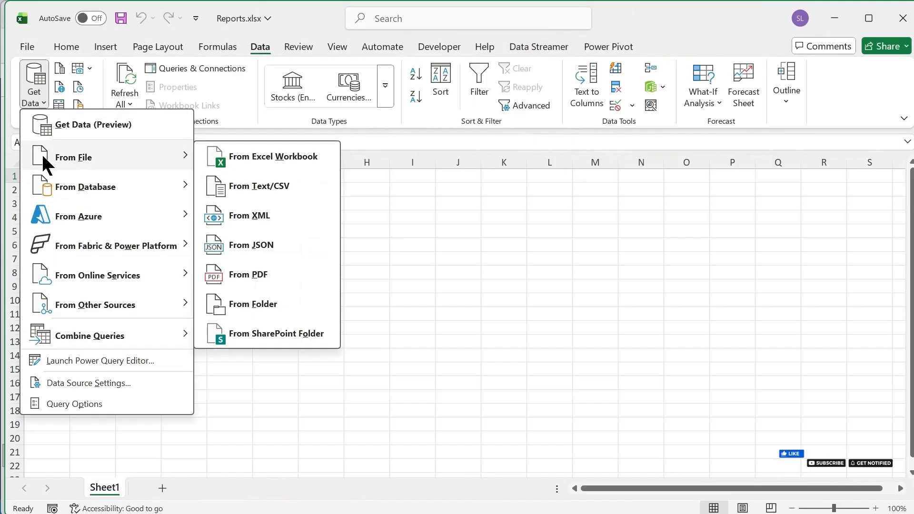
mouse_move(115, 307)
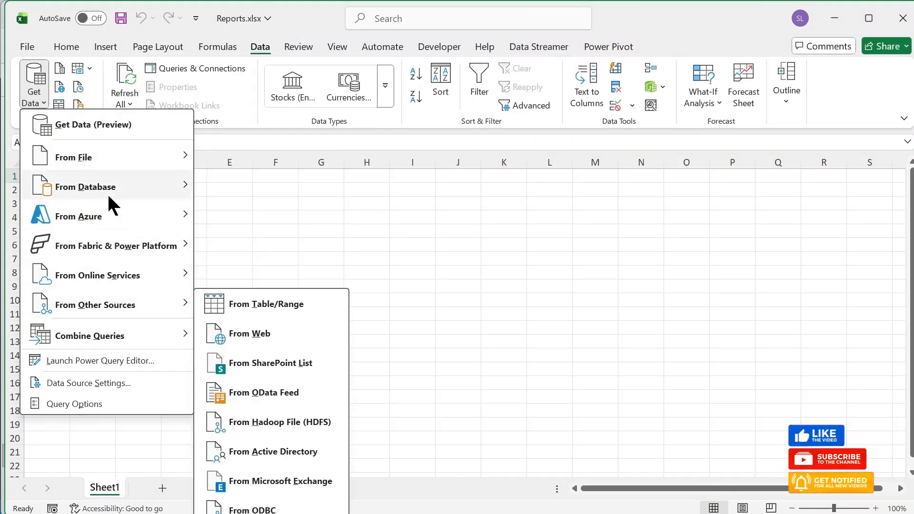
mouse_move(96, 188)
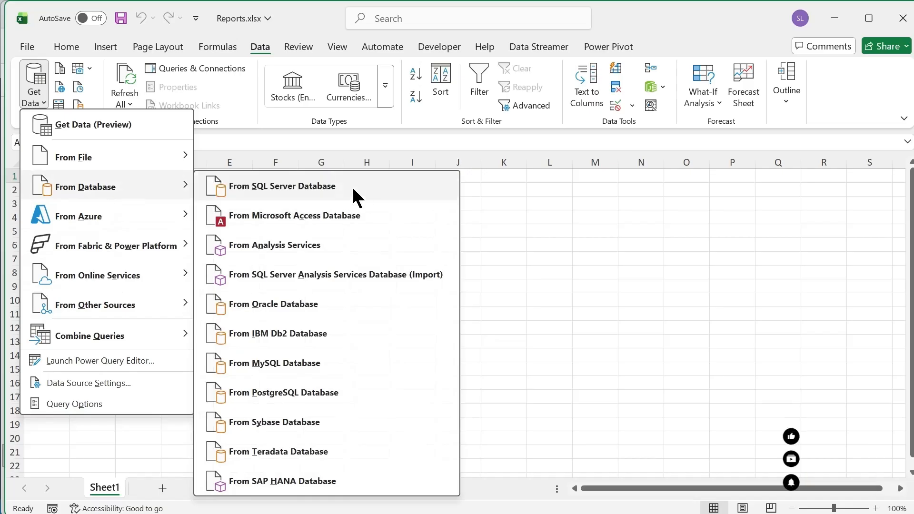
click(279, 182)
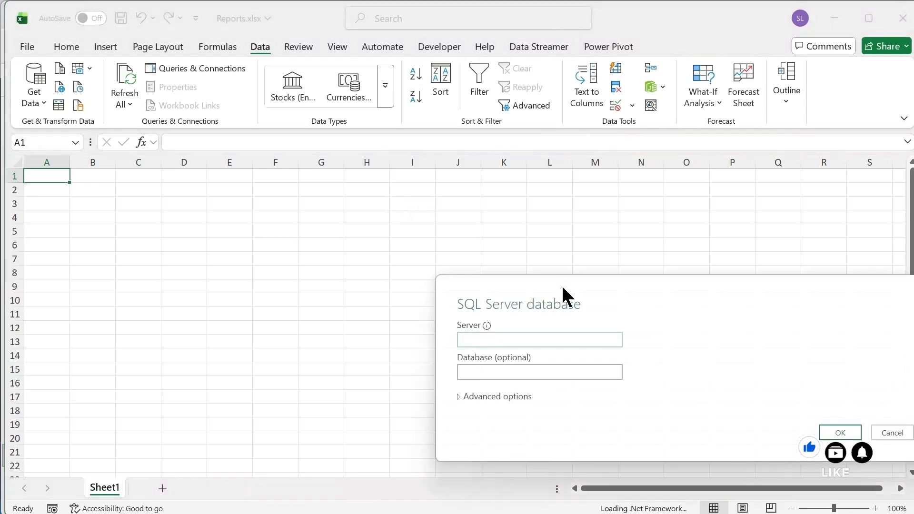
drag(561, 284, 406, 176)
drag(536, 203, 473, 184)
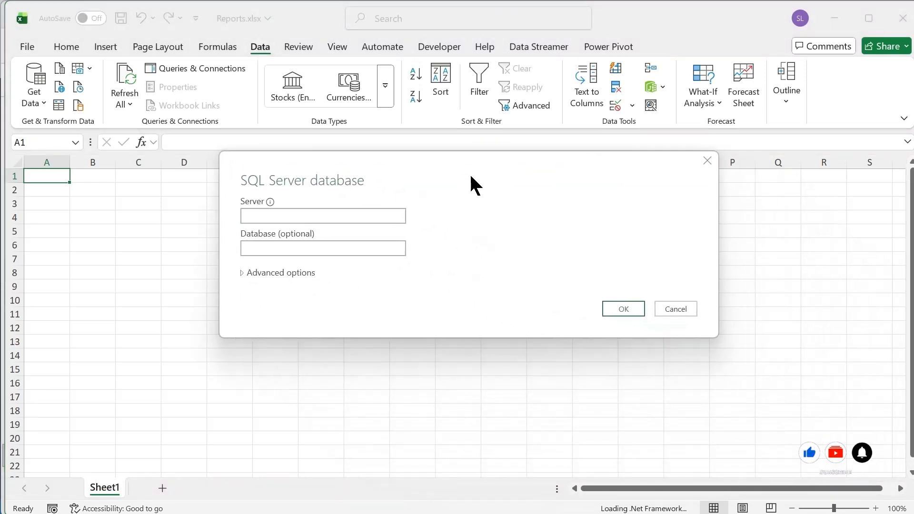
Step: Copy the server name SLPC\SQLEXPRESS from the SQL Server Management Studio connection dialog into the Server field of Excel's SQL Server database dialog
click(287, 220)
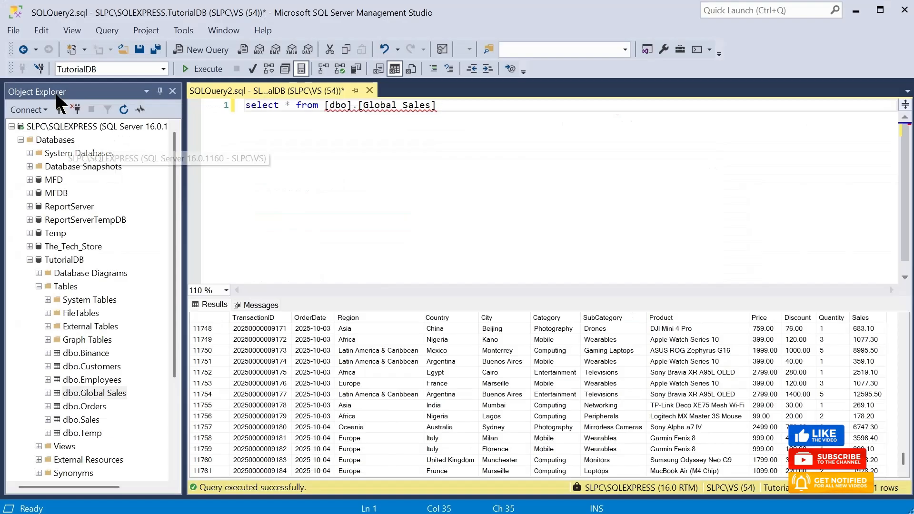
right_click(54, 125)
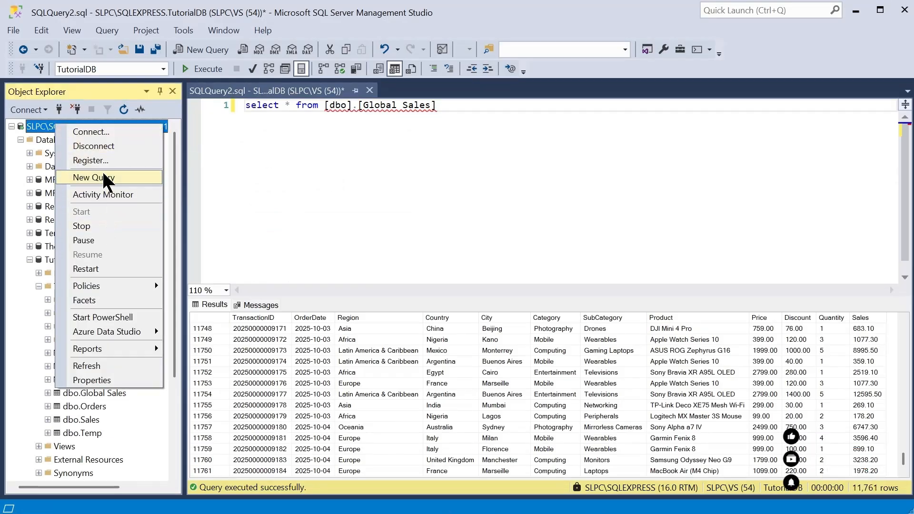
click(28, 109)
click(39, 124)
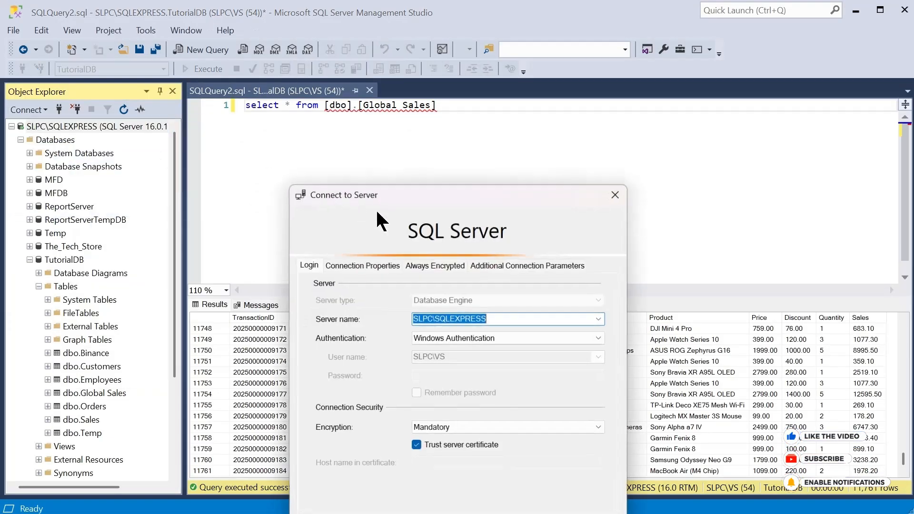
drag(493, 320, 337, 310)
key(ctrl+c)
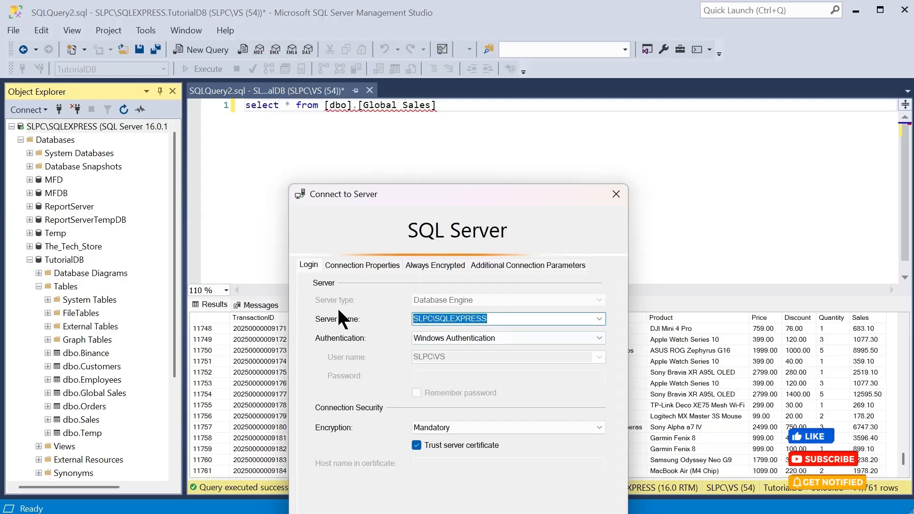
key(Escape)
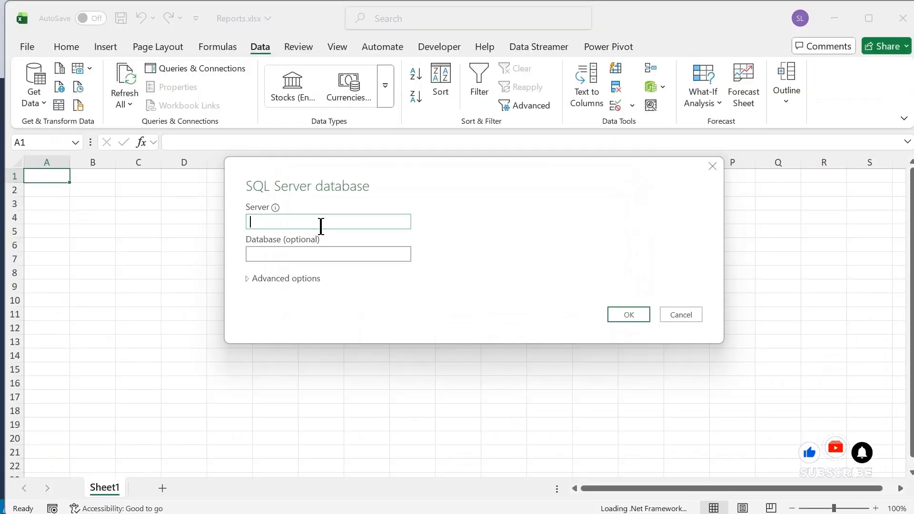
key(ctrl+v)
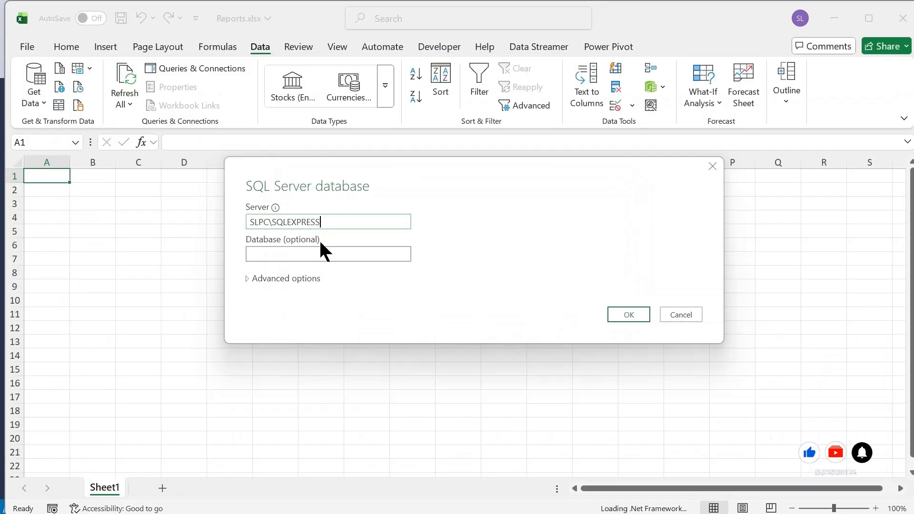
Step: Copy the database name TutorialDB from SQL Server Management Studio into Excel's optional Database field and connect to the server
click(290, 255)
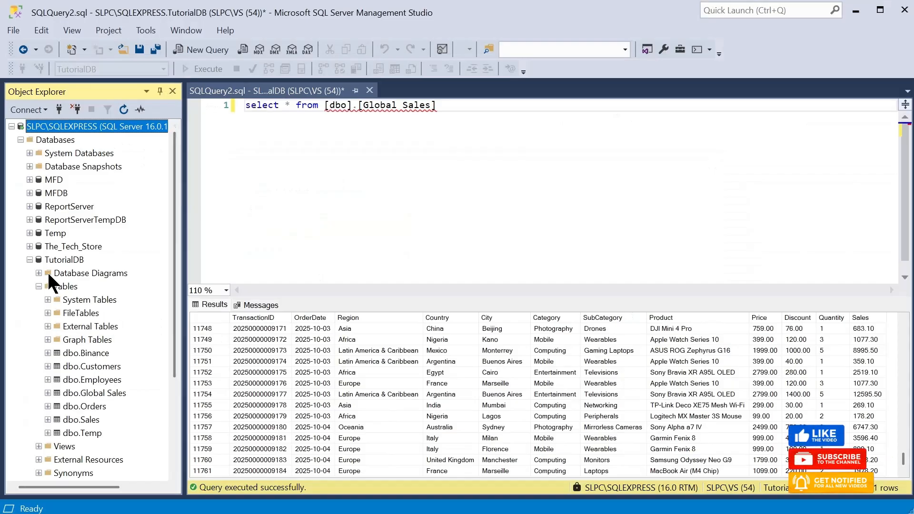
click(67, 259)
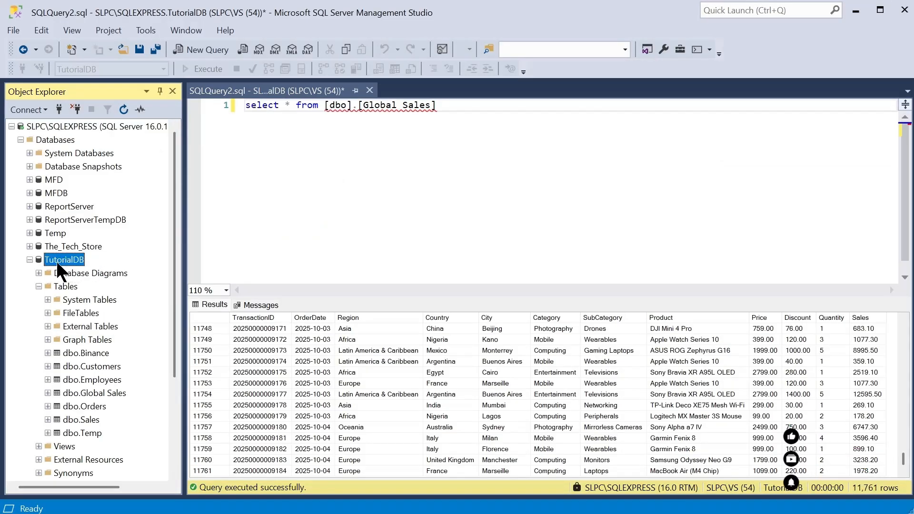
click(56, 260)
key(ctrl+c)
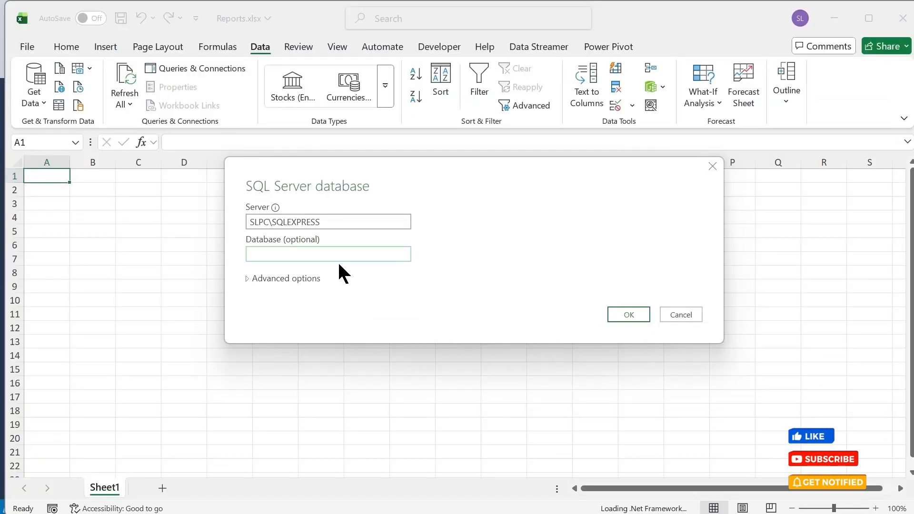
click(336, 257)
key(ctrl+v)
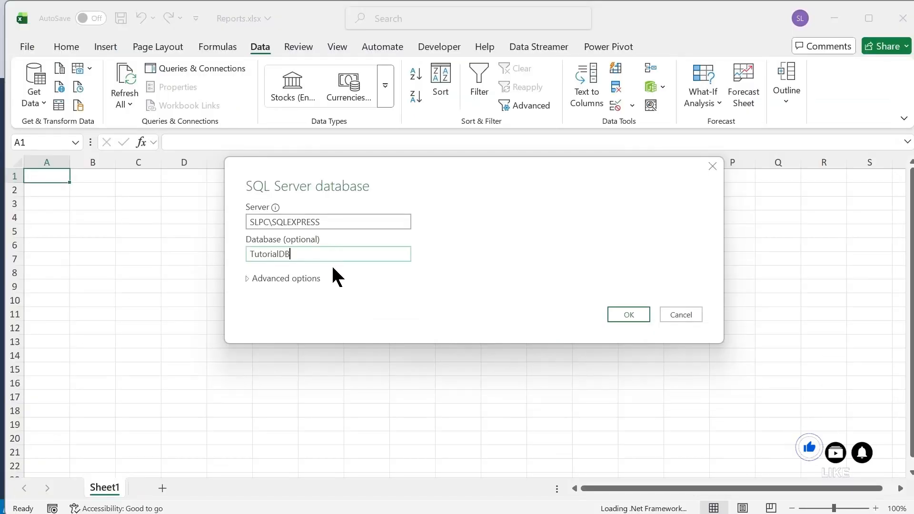
click(616, 312)
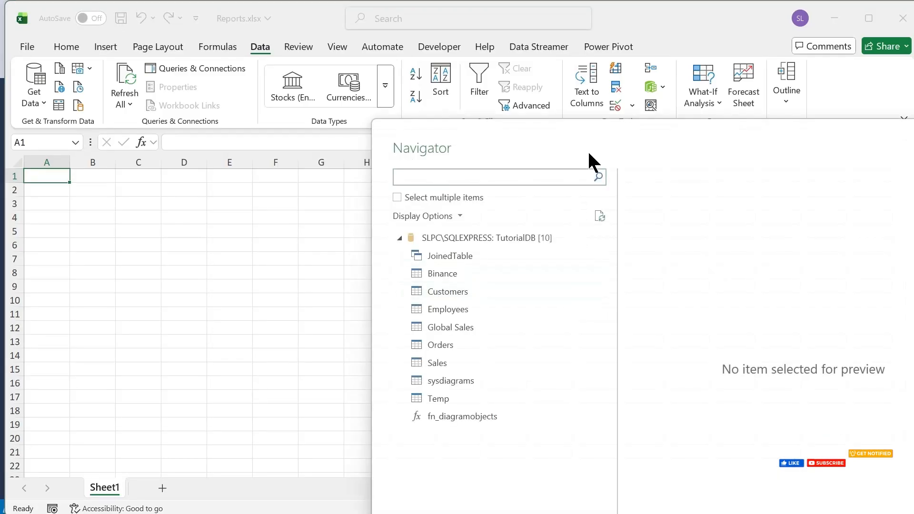
Step: Pick the Global Sales table in the Navigator, preview its columns through Sales, and load it into the workbook
drag(587, 149, 400, 20)
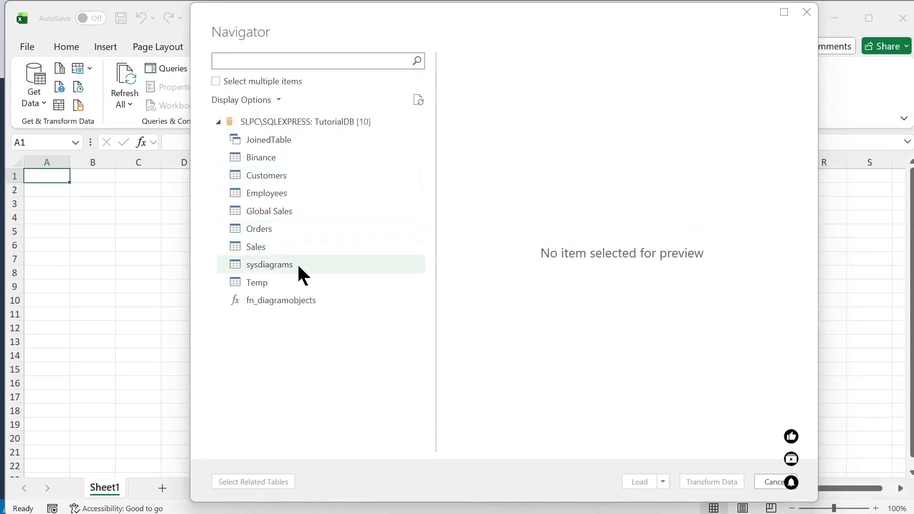
click(259, 211)
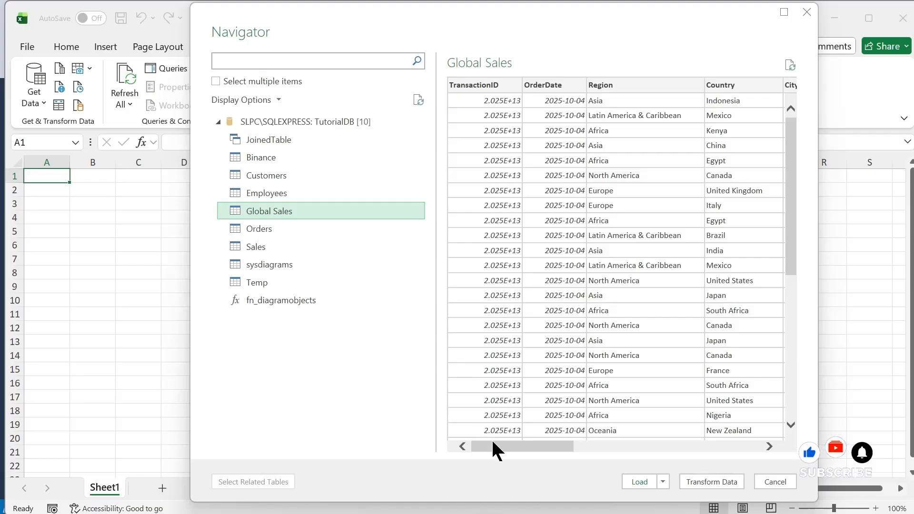
drag(492, 442, 443, 421)
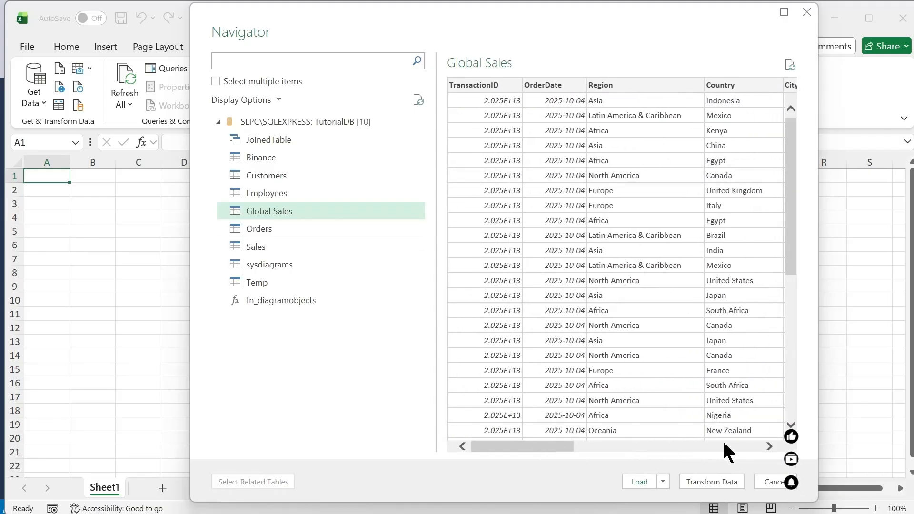
drag(524, 446, 439, 448)
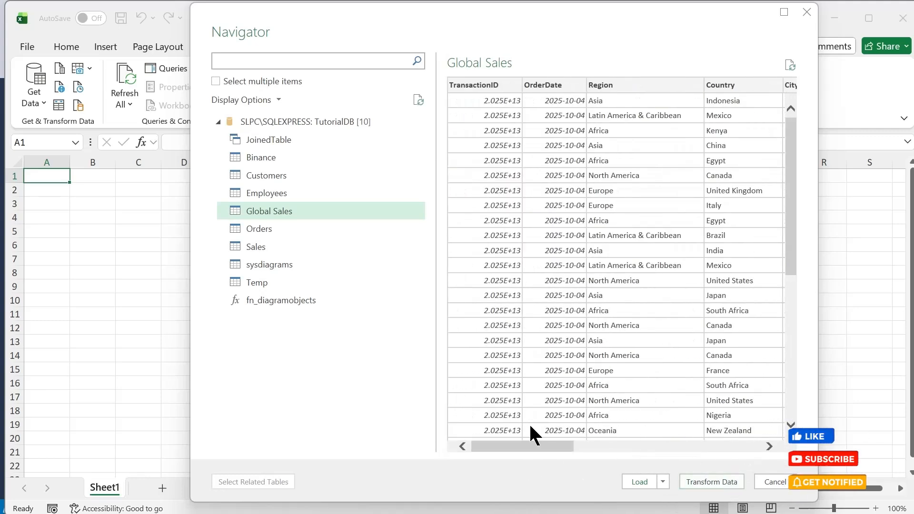
drag(533, 447, 761, 456)
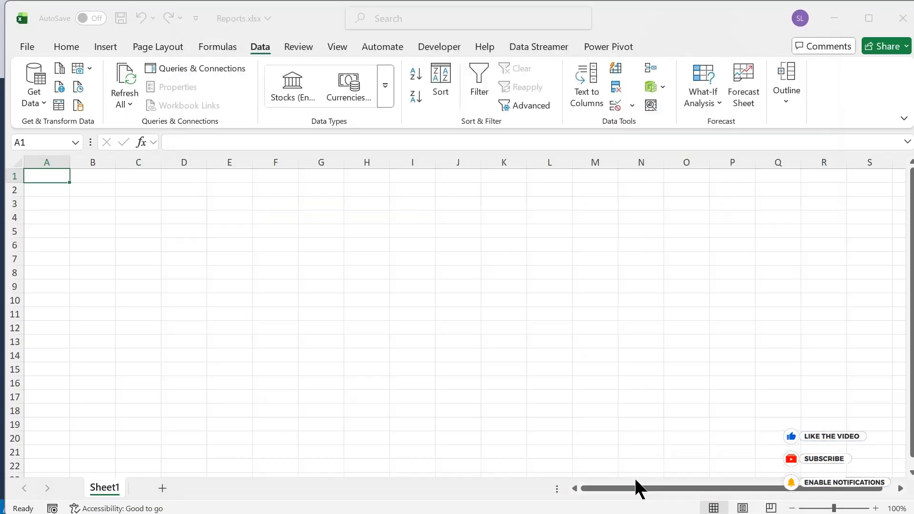
click(637, 482)
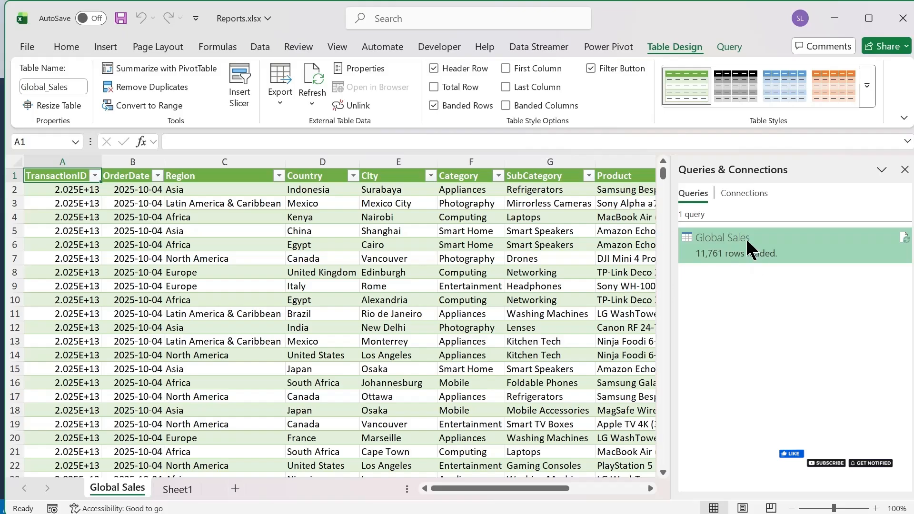
Step: Change the Global Sales query to load as a PivotTable Report on a new worksheet, accepting deletion of the loaded table
mouse_move(748, 246)
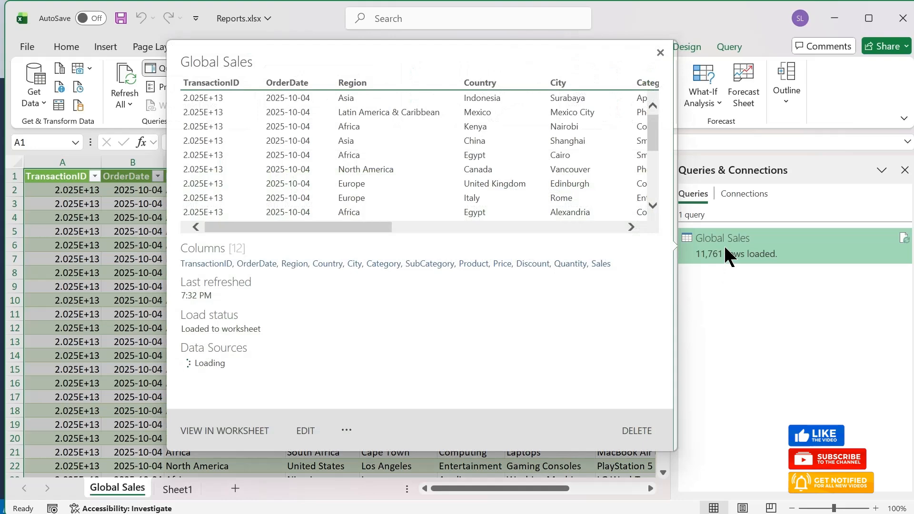
right_click(723, 244)
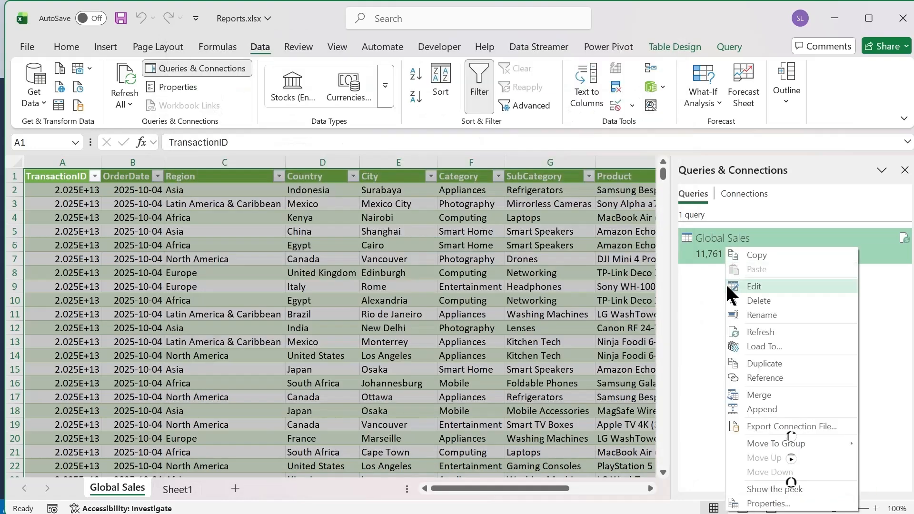
click(757, 344)
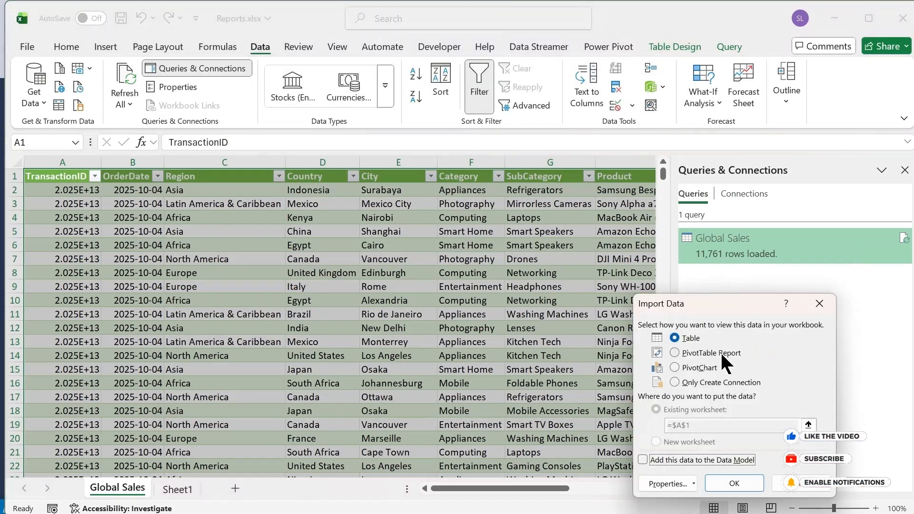
click(721, 351)
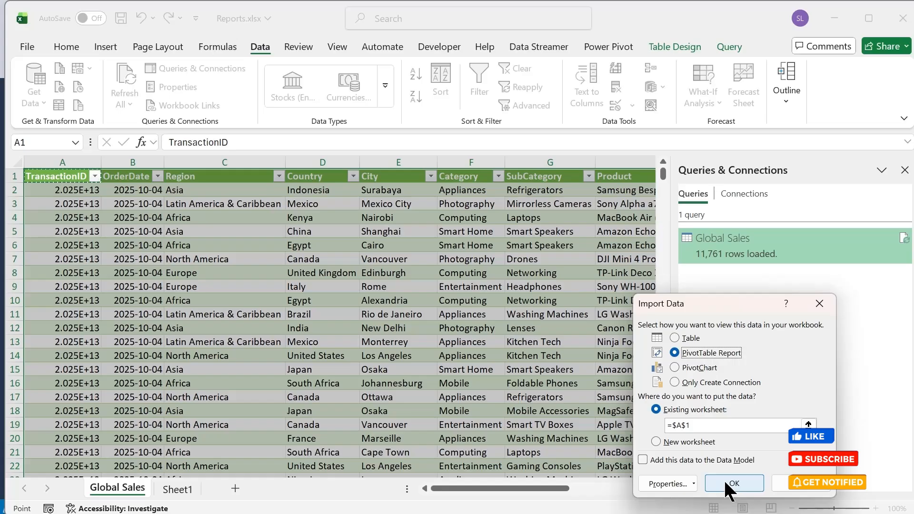
click(675, 443)
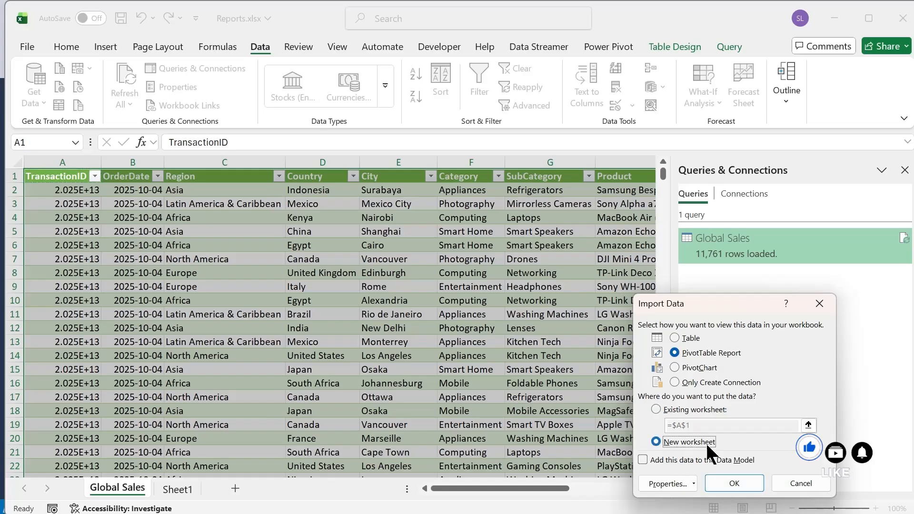
click(734, 483)
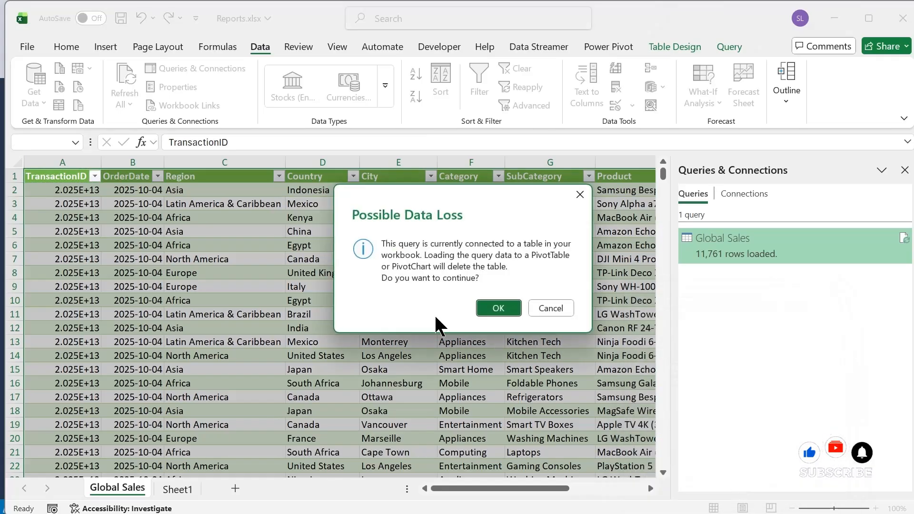
click(498, 310)
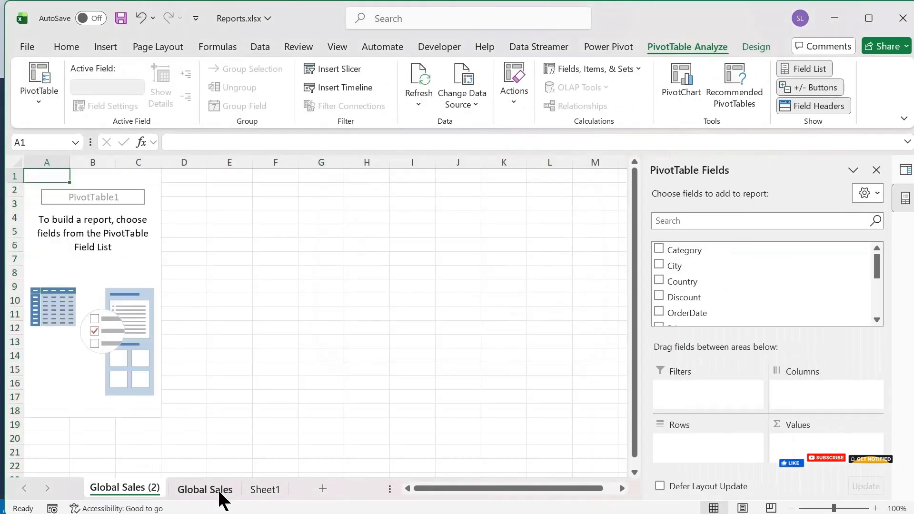
Step: Delete the emptied Global Sales sheet and Sheet1, keeping the Global Sales (2) sheet, and select its PivotTable placeholder
click(206, 489)
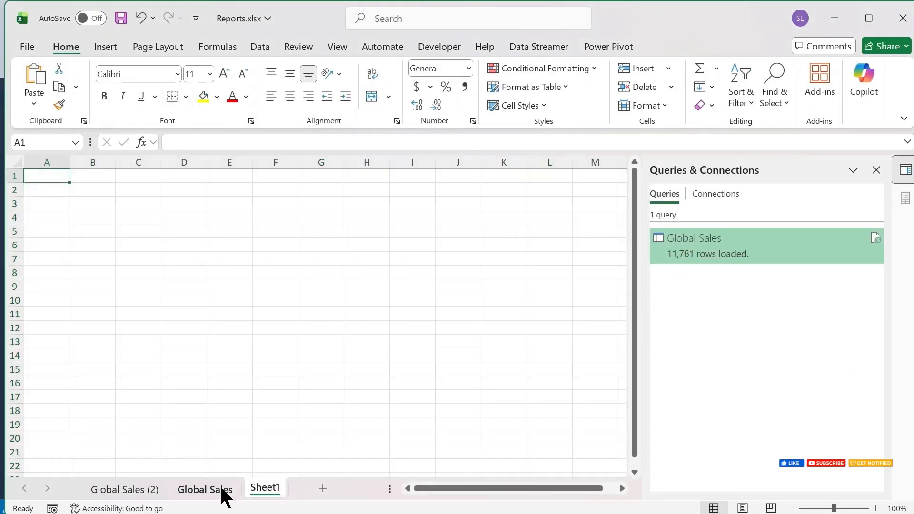
click(136, 490)
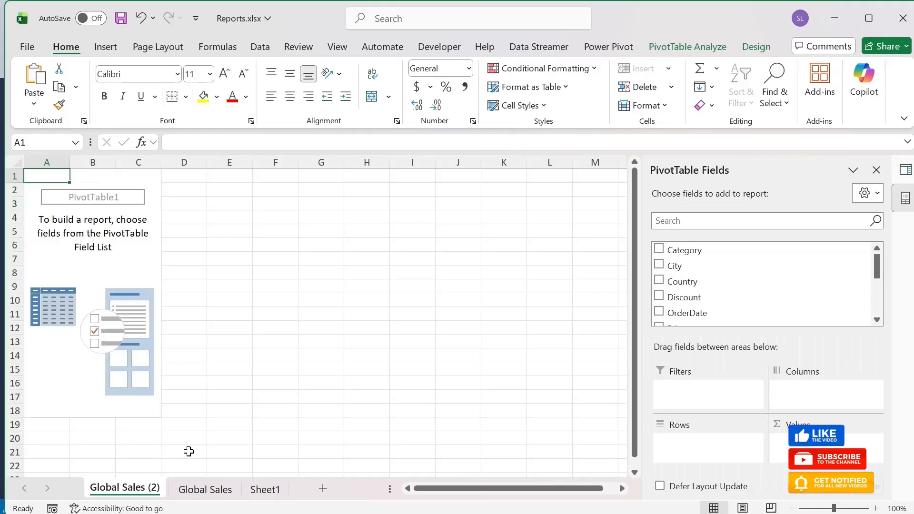
click(203, 490)
right_click(205, 490)
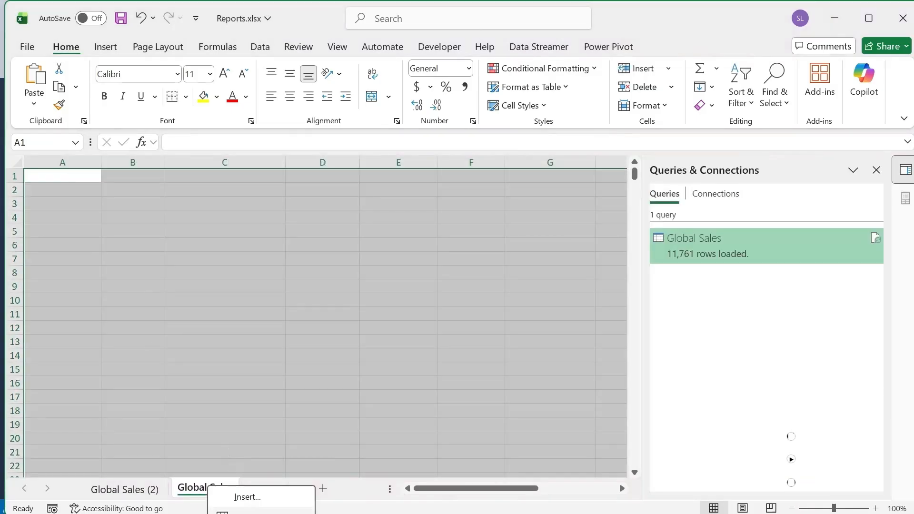
click(248, 495)
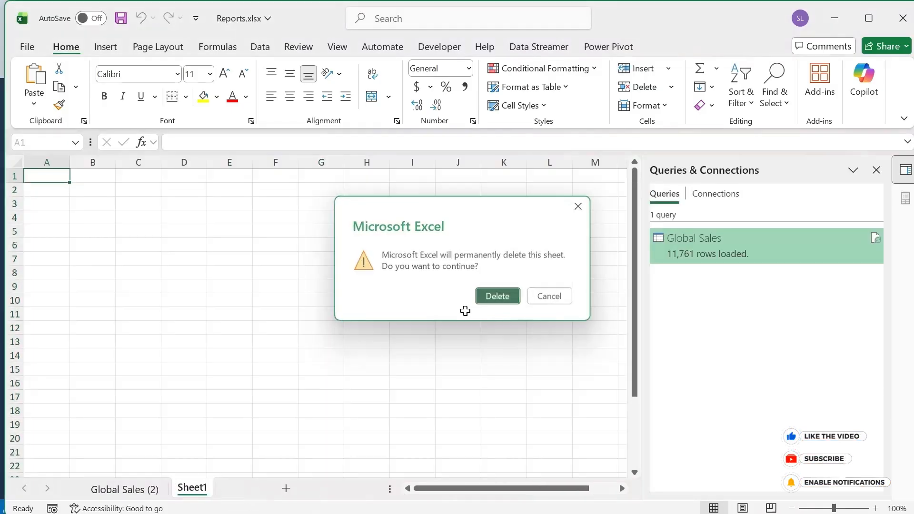
click(495, 297)
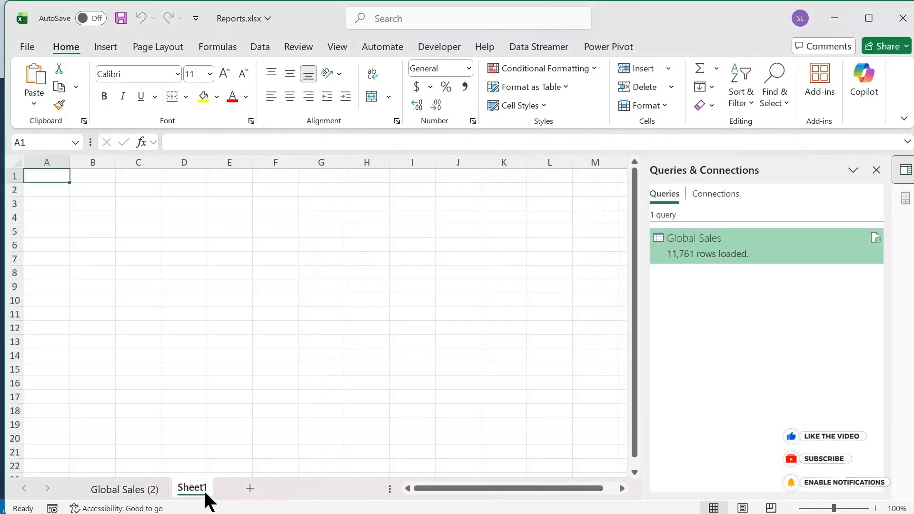
right_click(224, 484)
click(245, 513)
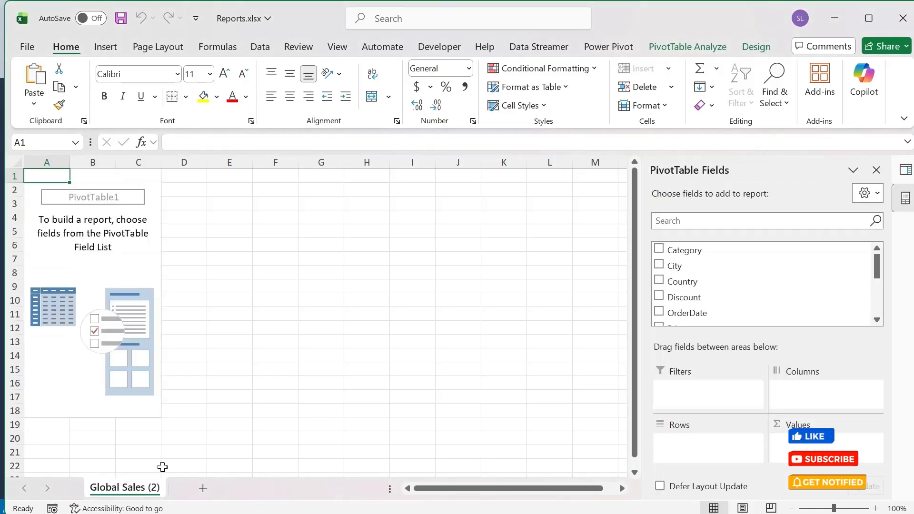
double_click(149, 487)
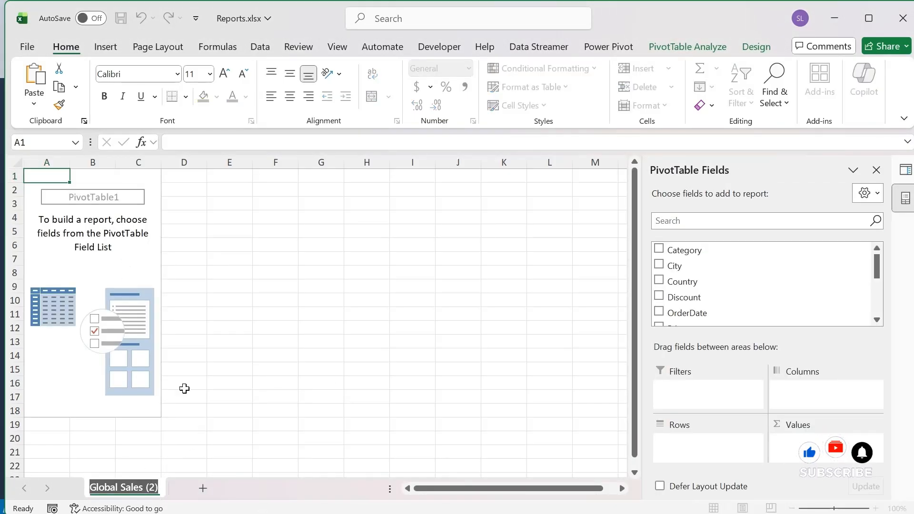
click(112, 202)
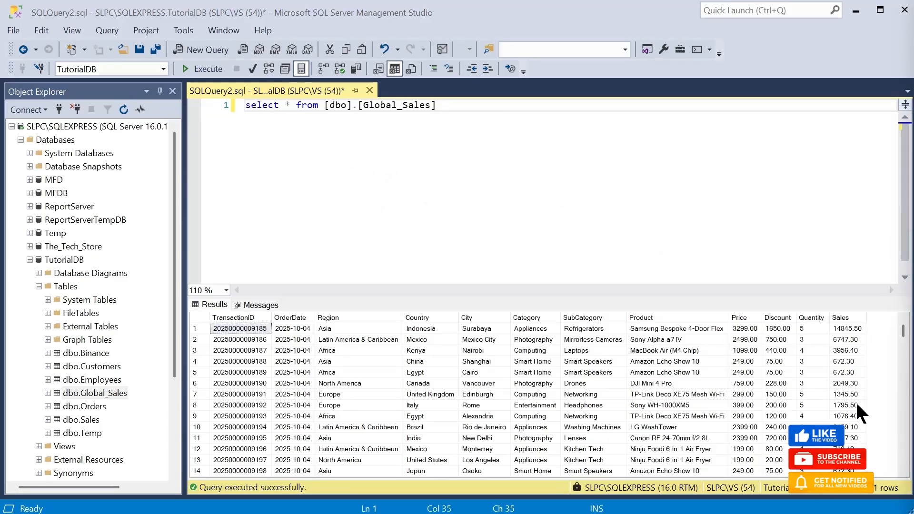
Step: In SQL Server Management Studio, replace the query with one summing Sales as TotalSales from global_sales, grouped by Region and ordered by TotalSales descending, and execute it
key(ctrl+a)
text(SELECT Region, SUM(Sales) AS TotalSales FROM global_sales GROUP BY Region ORDER BY TotalSales DESC;)
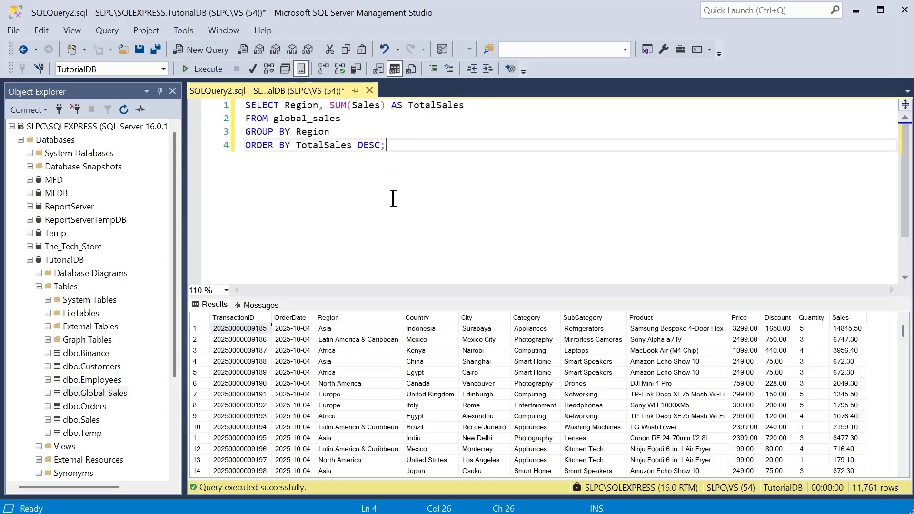
click(204, 69)
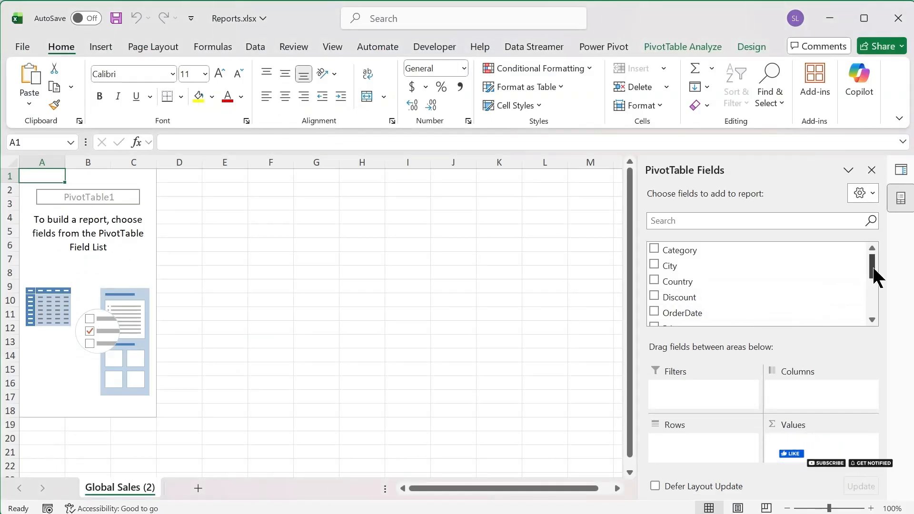
Step: Switch to Excel and build the PivotTable with Region in Rows and the sum of Sales in Values
drag(873, 269, 873, 291)
drag(709, 301, 718, 457)
drag(728, 316, 853, 450)
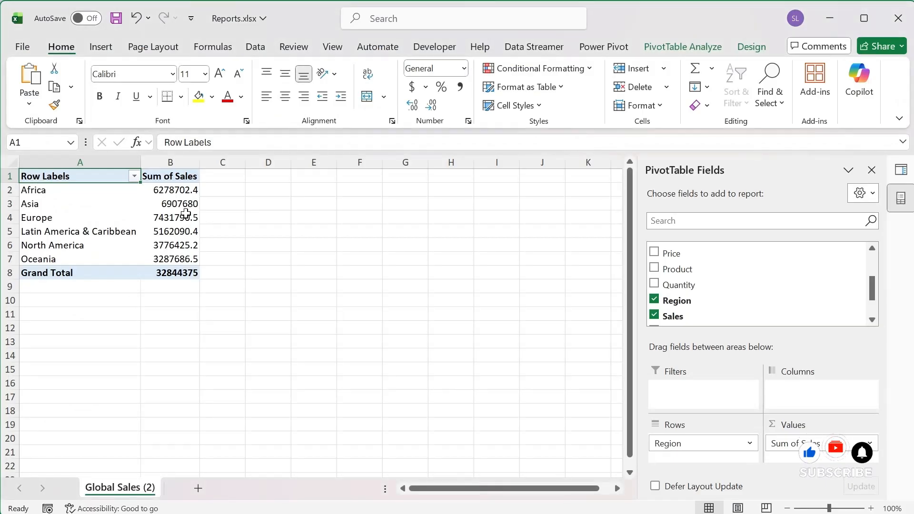
click(185, 213)
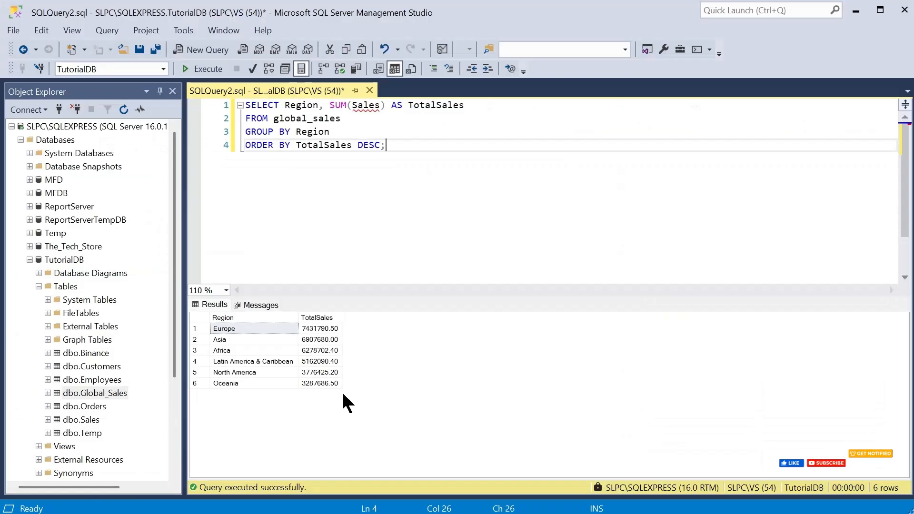
Step: Switch to Excel and format the Sum of Sales field as Accounting with 2 decimal places and no currency symbol
click(328, 328)
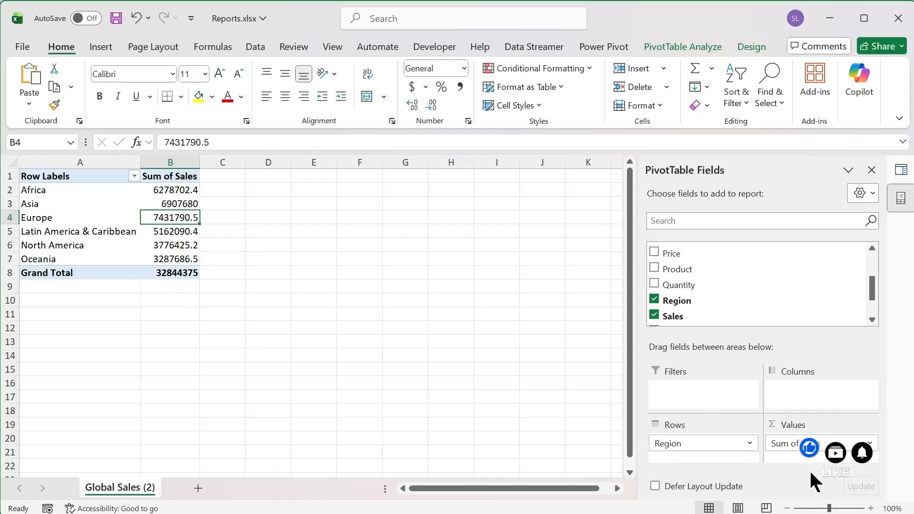
click(809, 443)
click(828, 500)
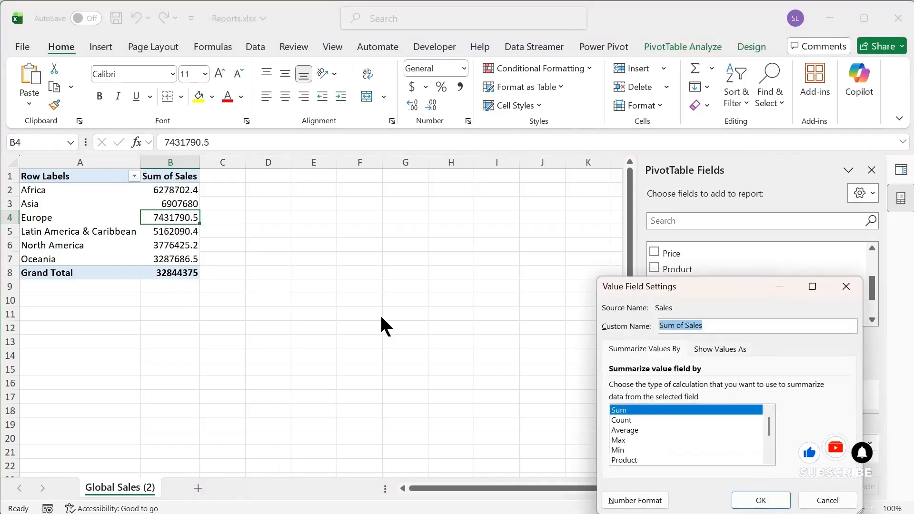
click(634, 500)
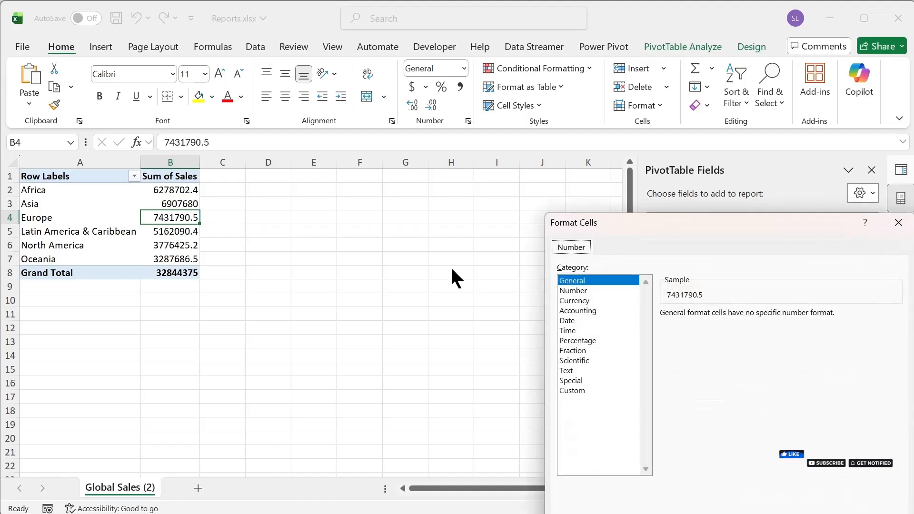
click(588, 312)
click(751, 333)
click(739, 345)
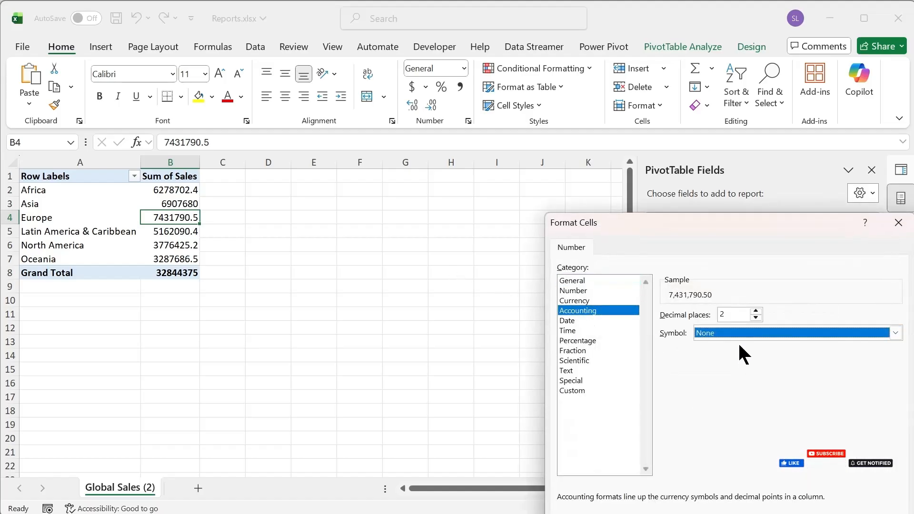
click(755, 317)
click(754, 311)
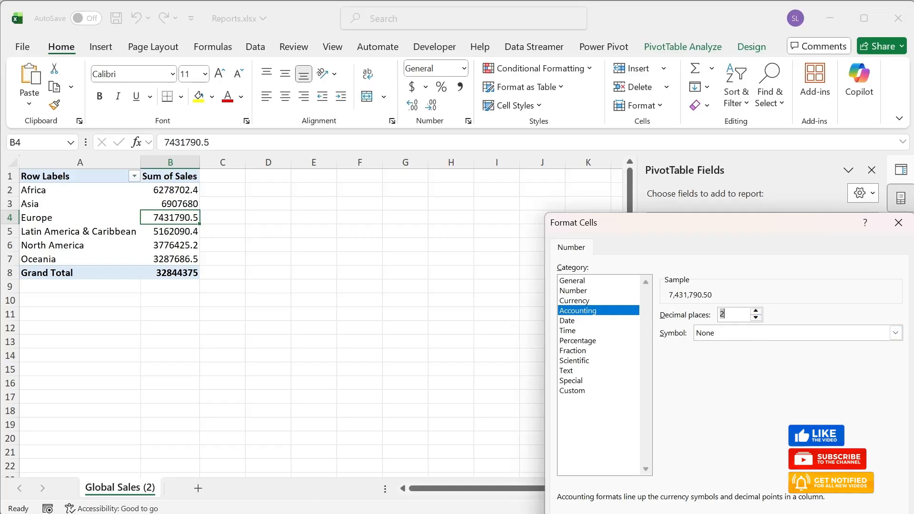
key(Return)
click(758, 497)
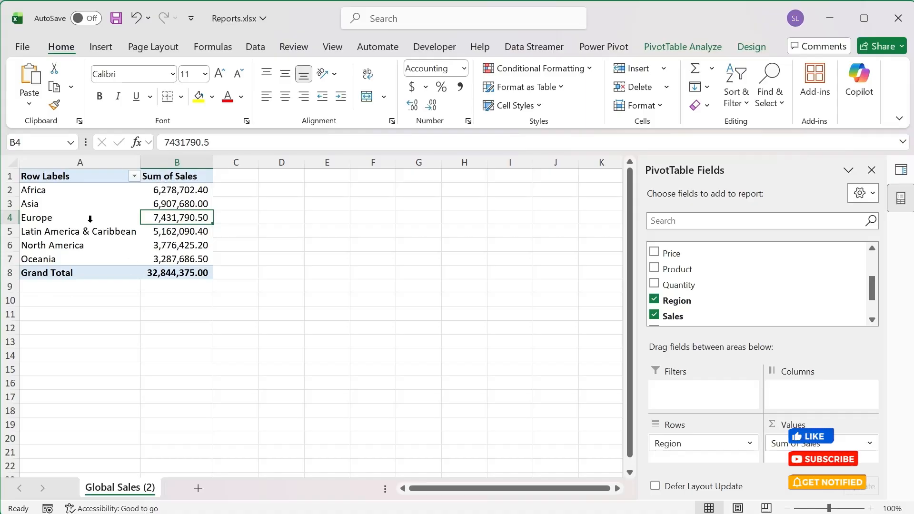
Step: Rename the Global Sales (2) sheet to Sales by Regions
double_click(128, 485)
text(Sale)
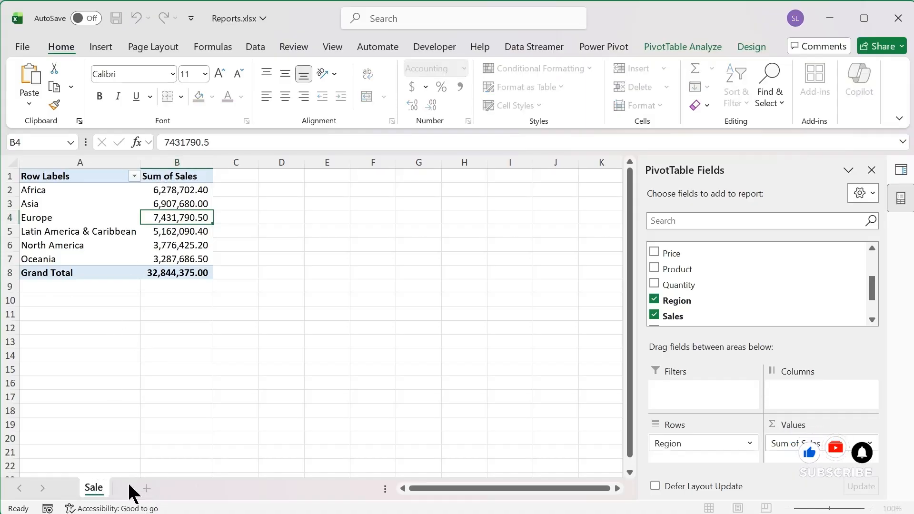
text(s by)
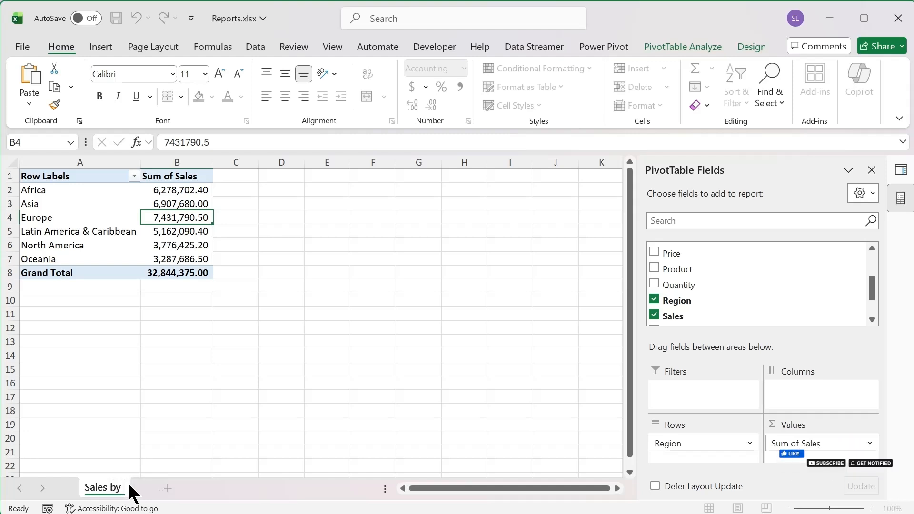
text( T)
text(Re)
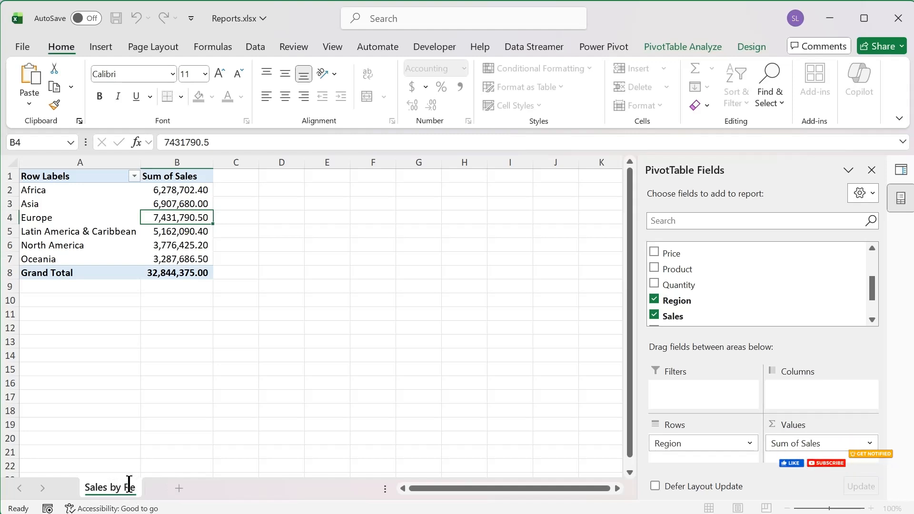
text(gions)
key(Return)
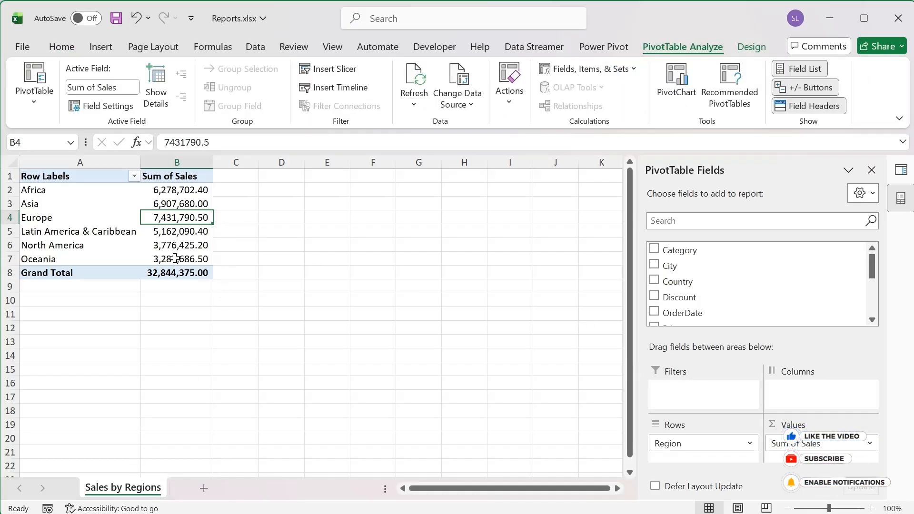
Step: Create a copy of the Sales by Regions sheet at the end of Reports.xlsx
right_click(133, 487)
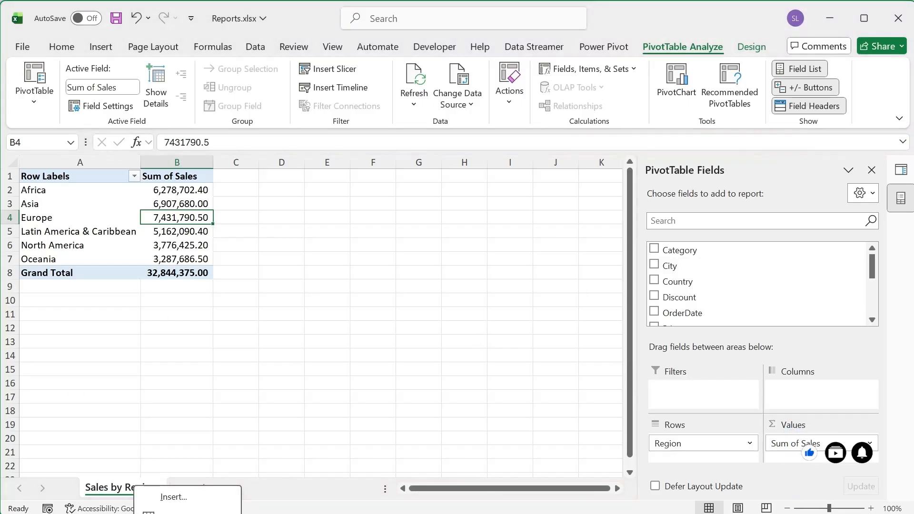
click(185, 513)
drag(199, 465, 319, 234)
click(260, 339)
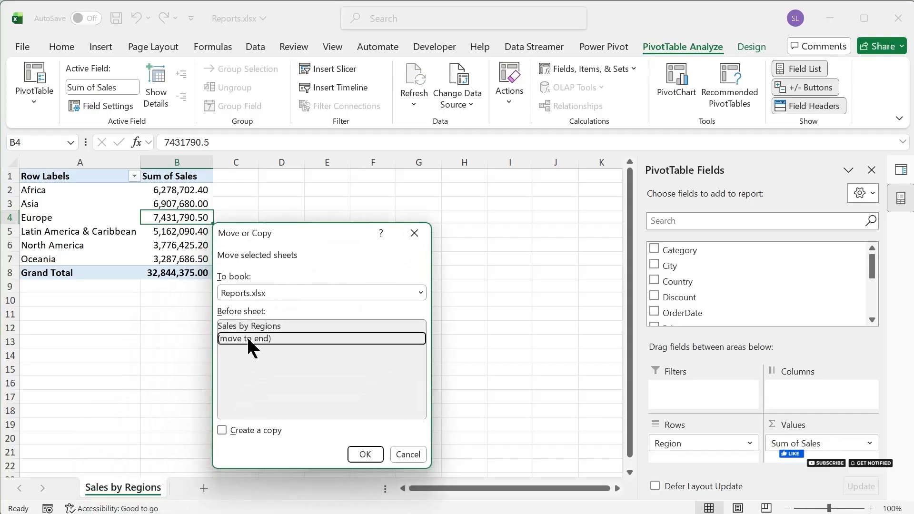
click(258, 428)
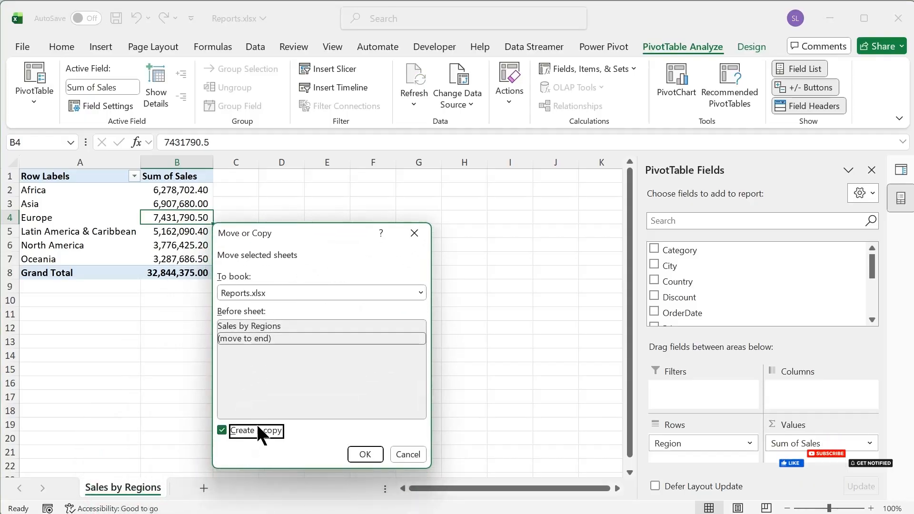
click(366, 454)
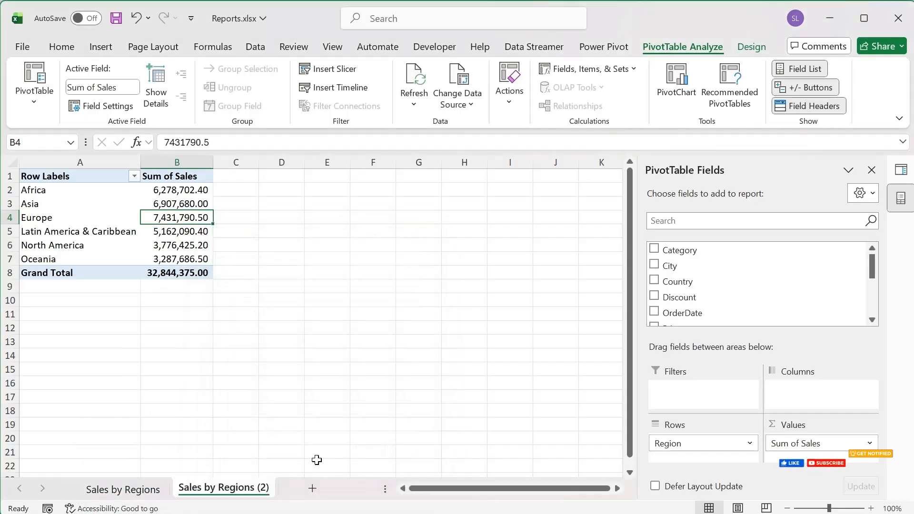
Step: Rename the copied sheet to Sales by Category
double_click(216, 487)
drag(218, 487, 271, 489)
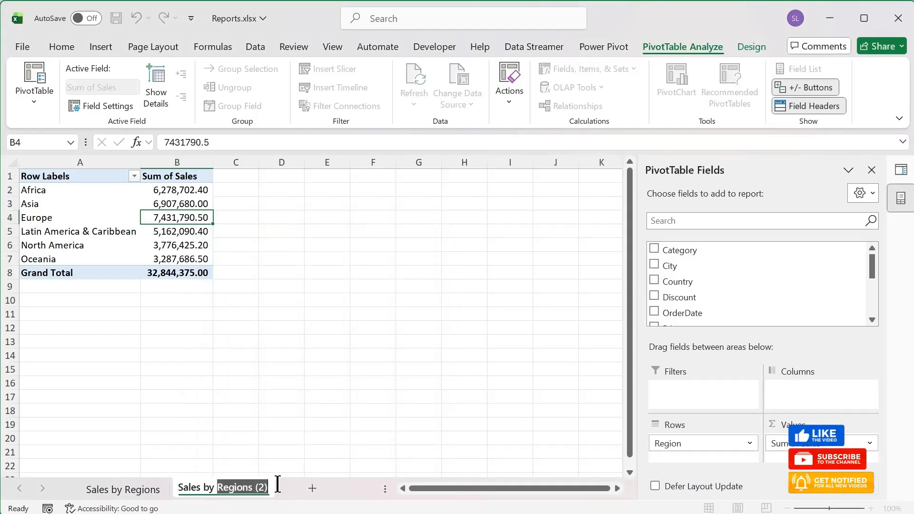
text(Categ)
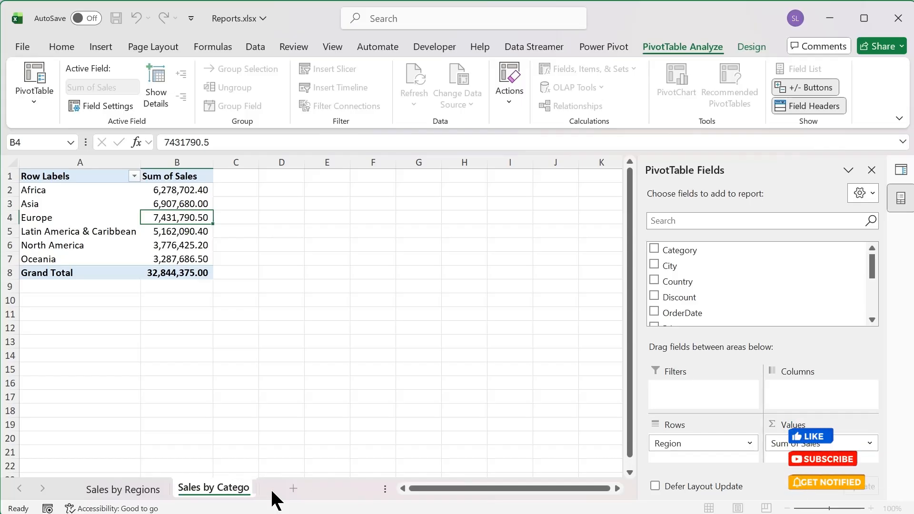
text(ory)
key(Return)
Step: In the Sales by Category PivotTable, replace Region in Rows with Category and SubCategory nested beneath it, and review the resulting rows
click(155, 243)
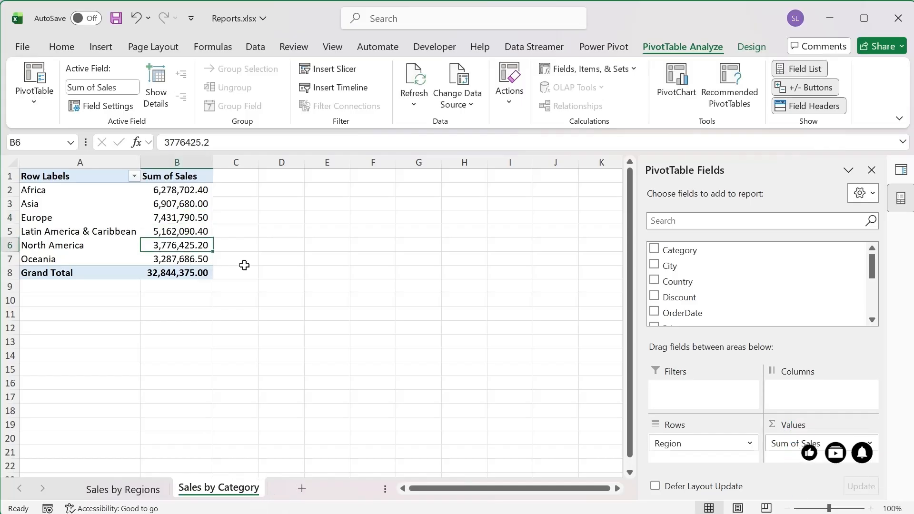
click(699, 444)
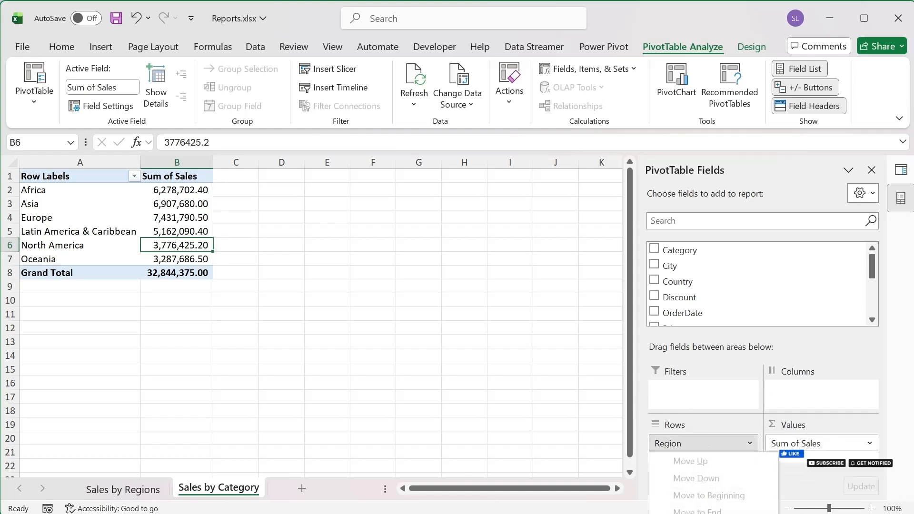
click(704, 513)
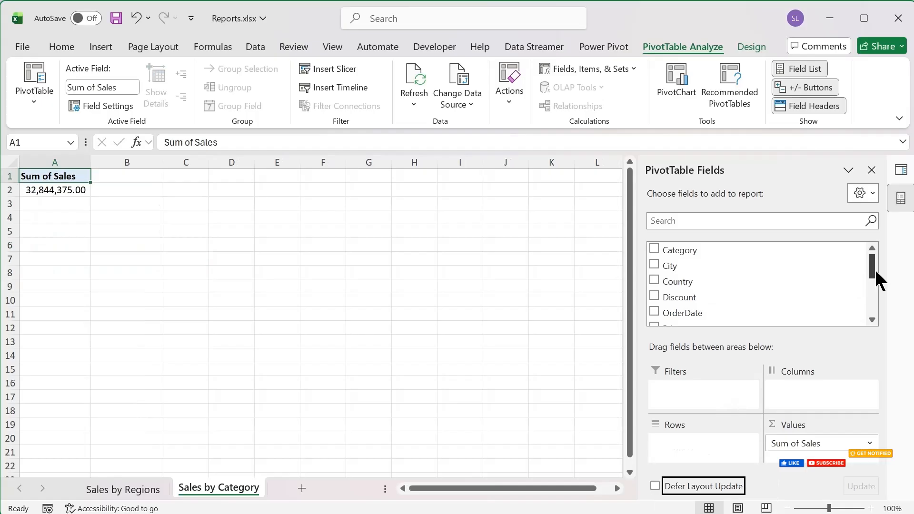
mouse_move(873, 269)
mouse_down()
mouse_move(875, 298)
mouse_move(878, 273)
mouse_move(858, 271)
mouse_up()
drag(734, 252, 703, 447)
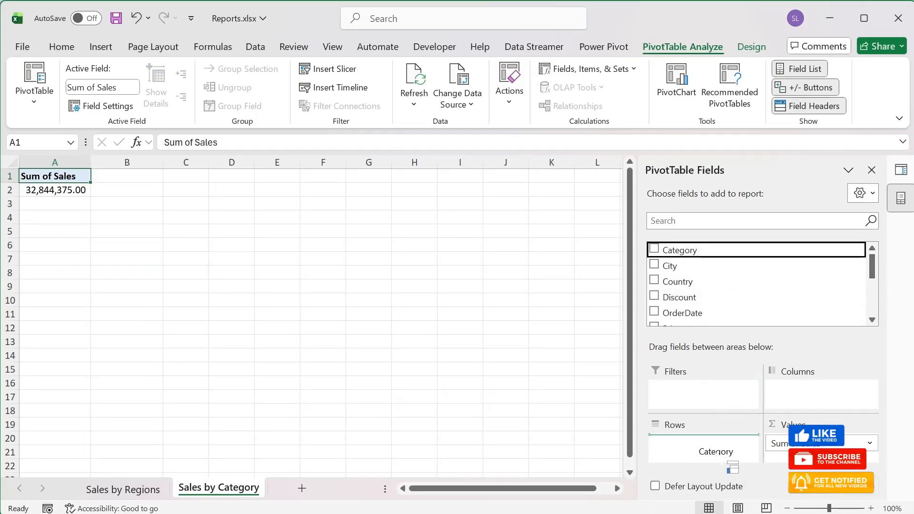
drag(872, 264, 876, 301)
drag(720, 287, 713, 458)
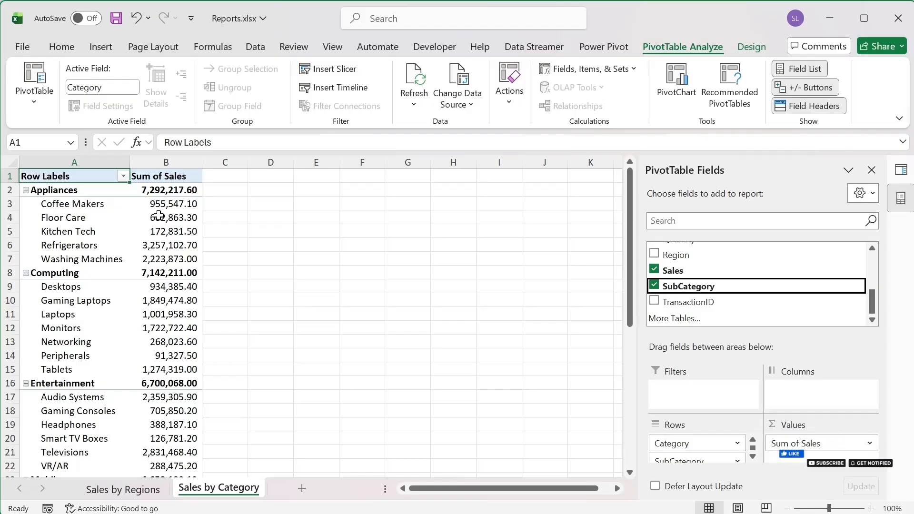
scroll(186, 300, down, 8)
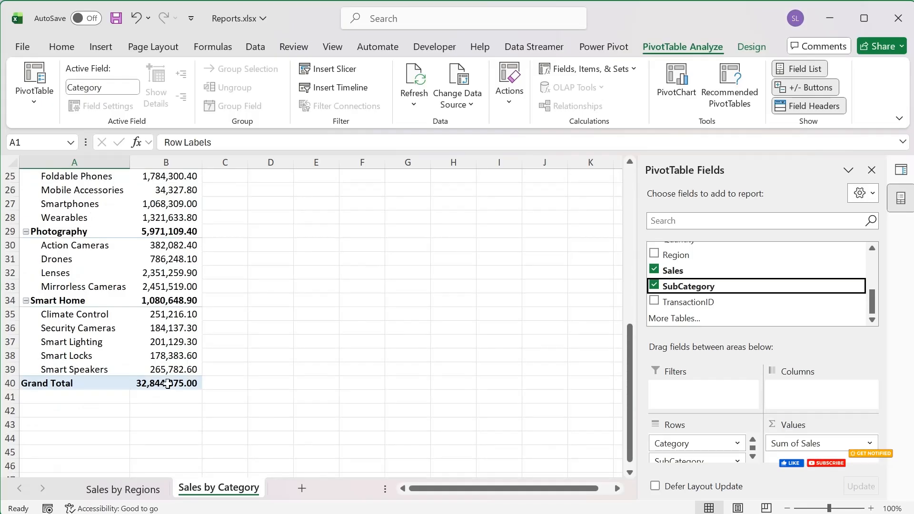
scroll(145, 292, up, 8)
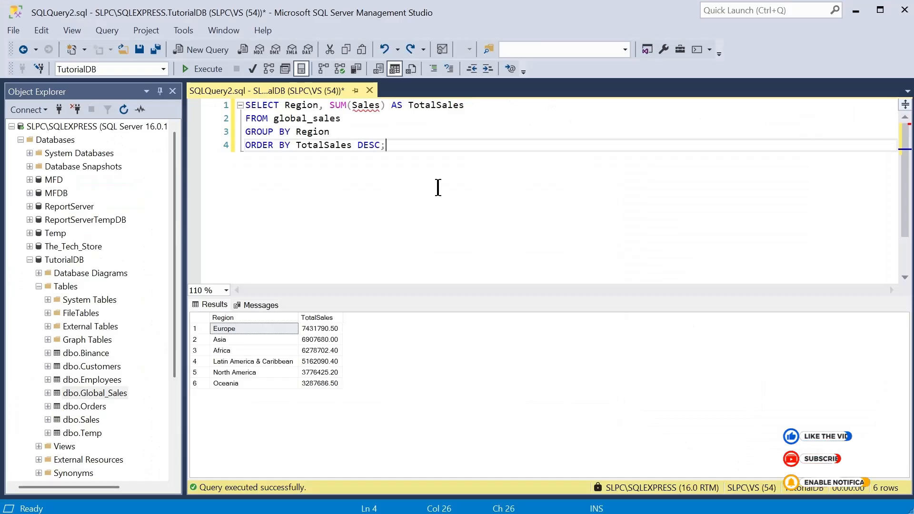
Step: In SQL Server Management Studio, execute a replacement query summing Sales as TotalSales from global_sales by Category and SubCategory, ordered by Category and descending TotalSales
key(ctrl+a)
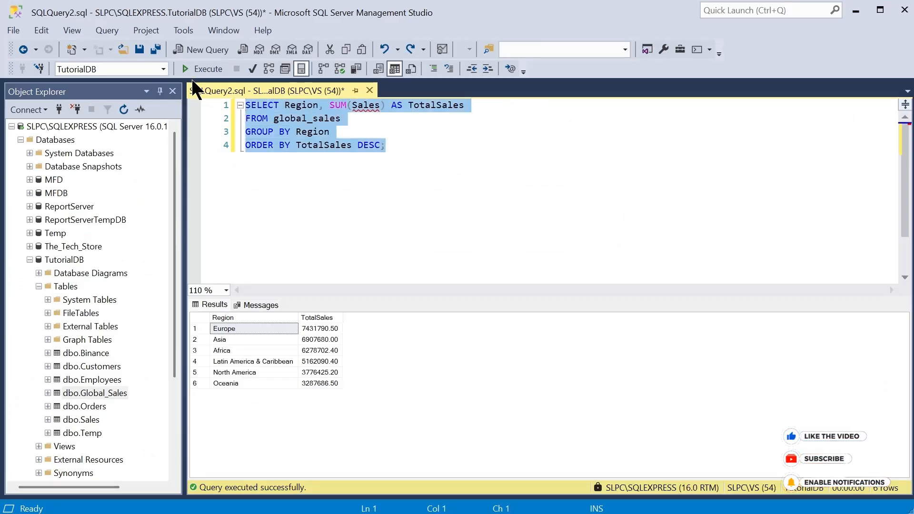
text(SELECT Category, SubCategory, SUM(Sales) AS TotalSales FROM global_sales GROUP BY Category, SubCategory ORDER BY Category, TotalSales DESC;)
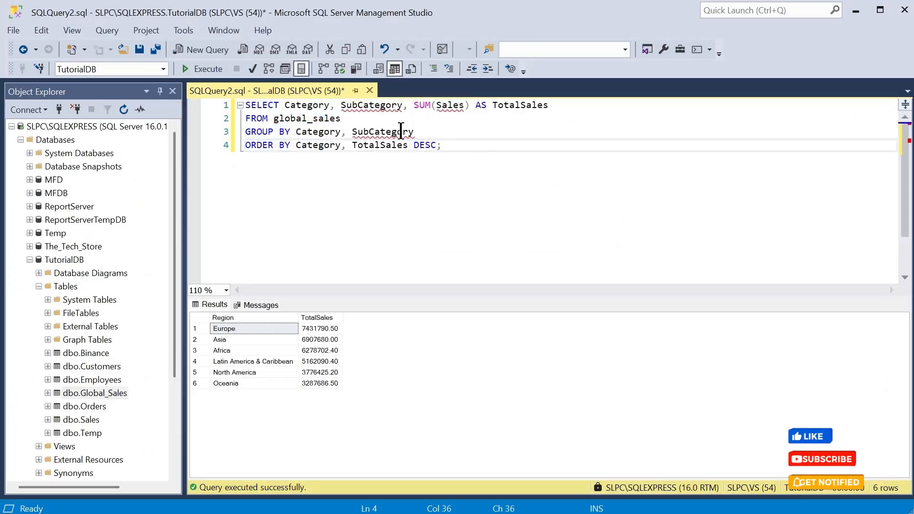
click(199, 68)
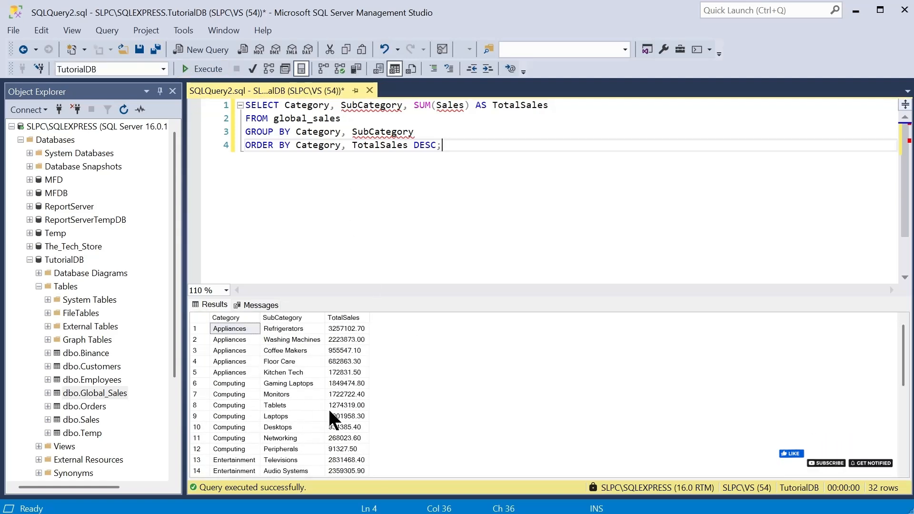
scroll(329, 411, down, 5)
scroll(328, 414, down, 1)
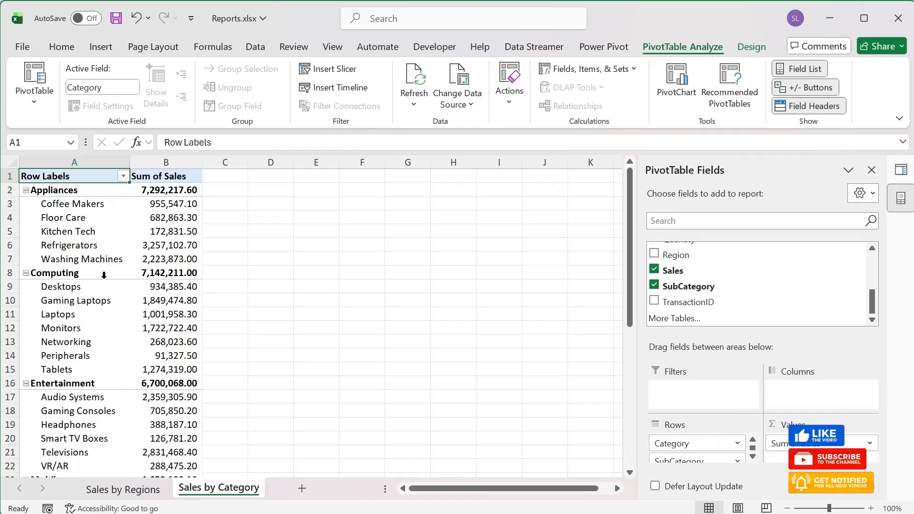
Step: Switch to Excel, review the sales figures on the Sales by Regions and Sales by Category sheets, and refresh the Sales by Category PivotTable
click(179, 250)
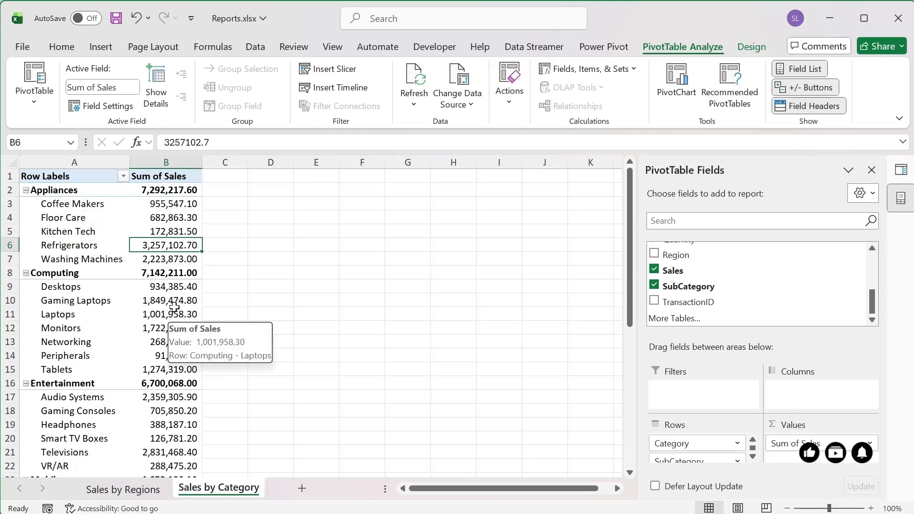
drag(172, 300, 172, 314)
click(133, 490)
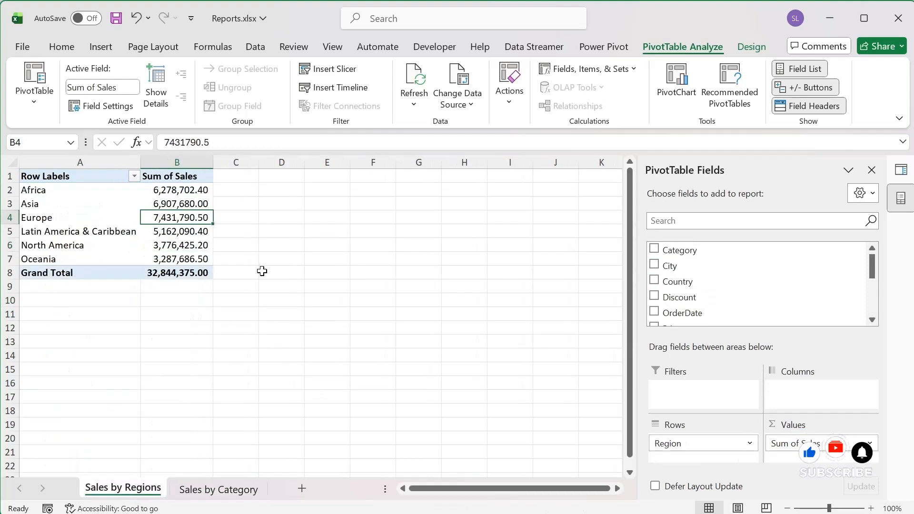
click(209, 490)
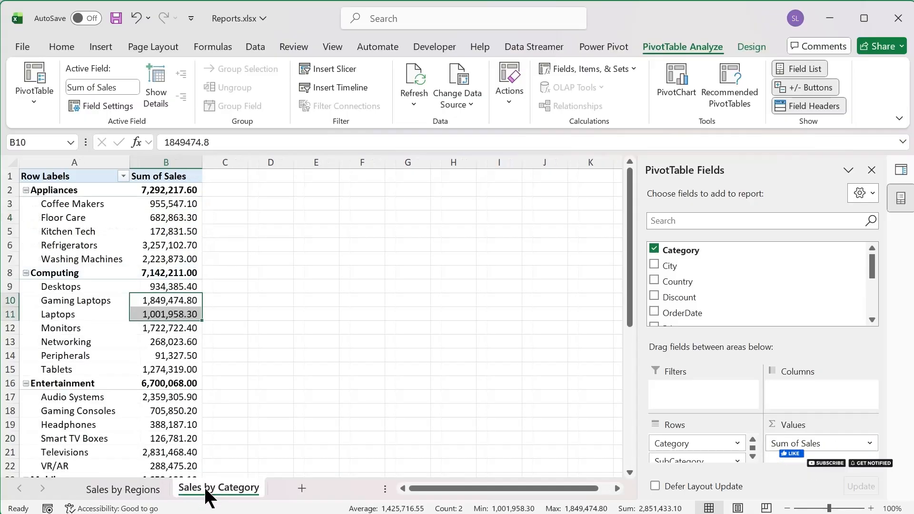
click(174, 232)
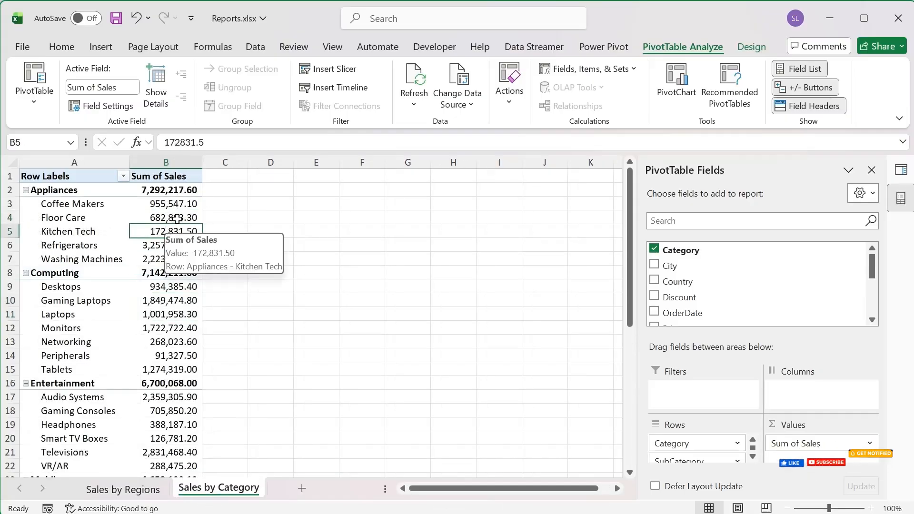
click(168, 288)
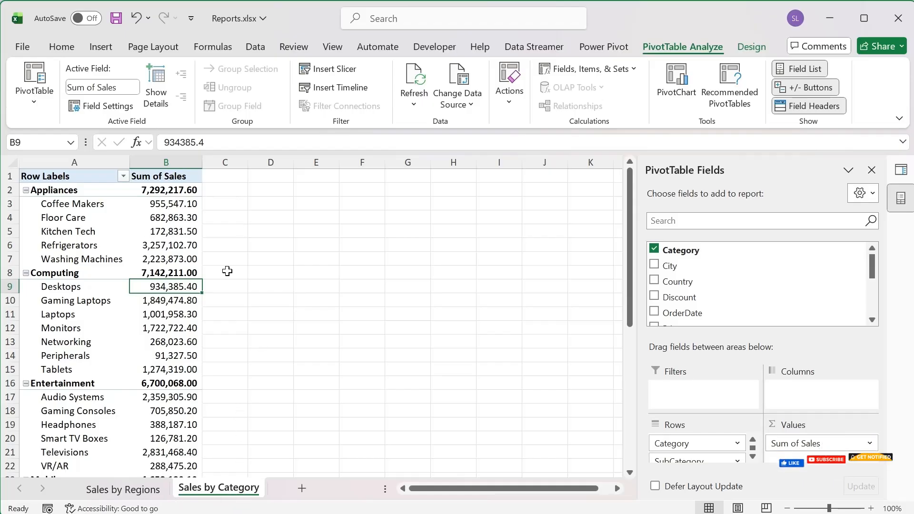
click(419, 76)
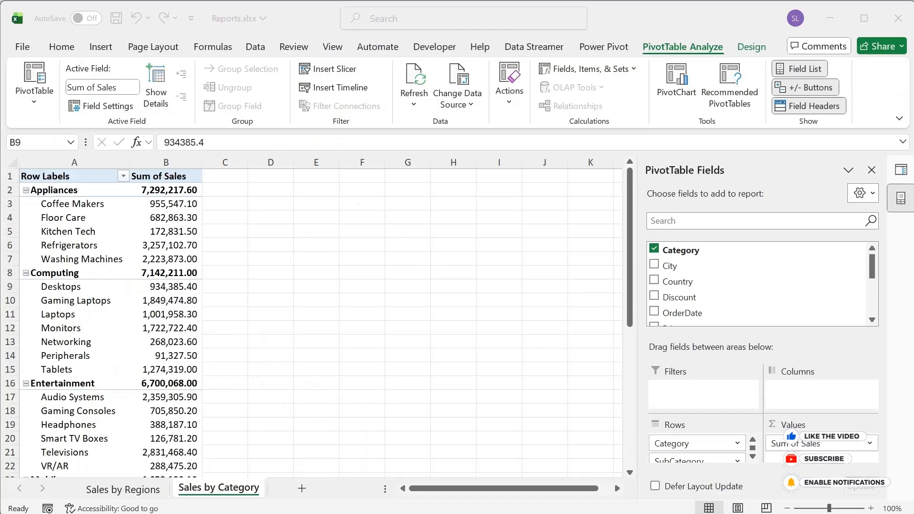
Step: Create a copy of the Sales by Category sheet at the end of the Reports.xlsx workbook
click(20, 488)
right_click(247, 491)
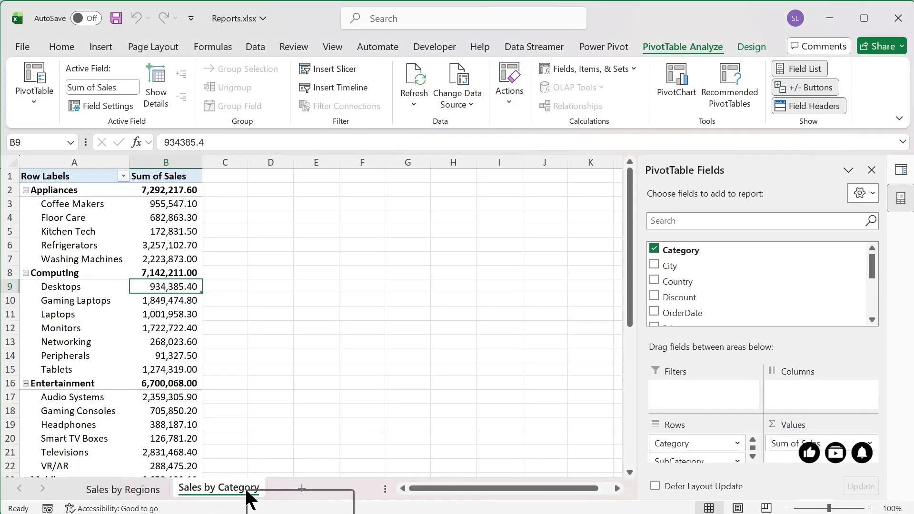
click(297, 513)
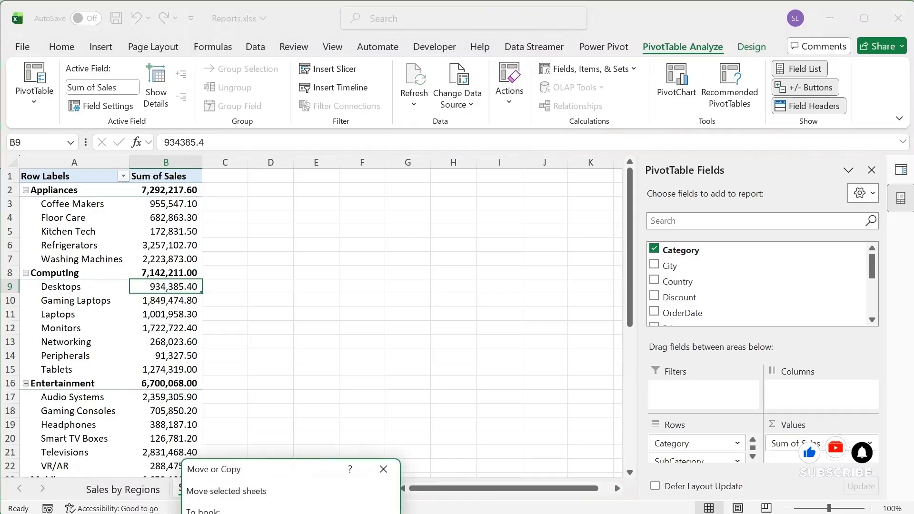
drag(268, 472, 400, 220)
click(361, 334)
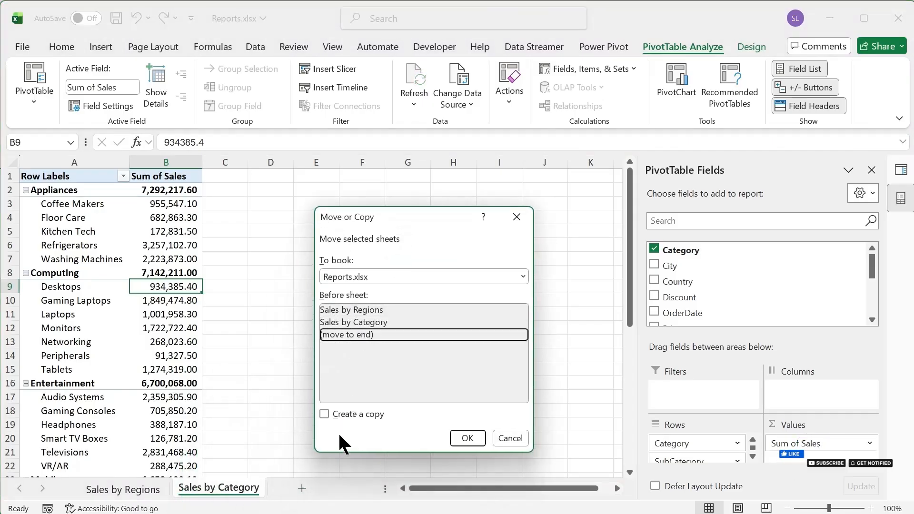
click(347, 415)
click(467, 437)
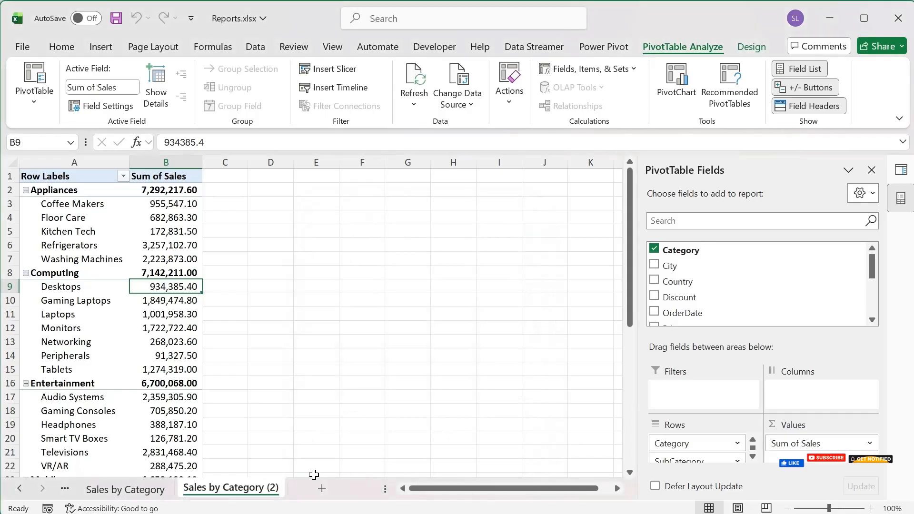
Step: Rename the copied sheet to Sales
double_click(270, 490)
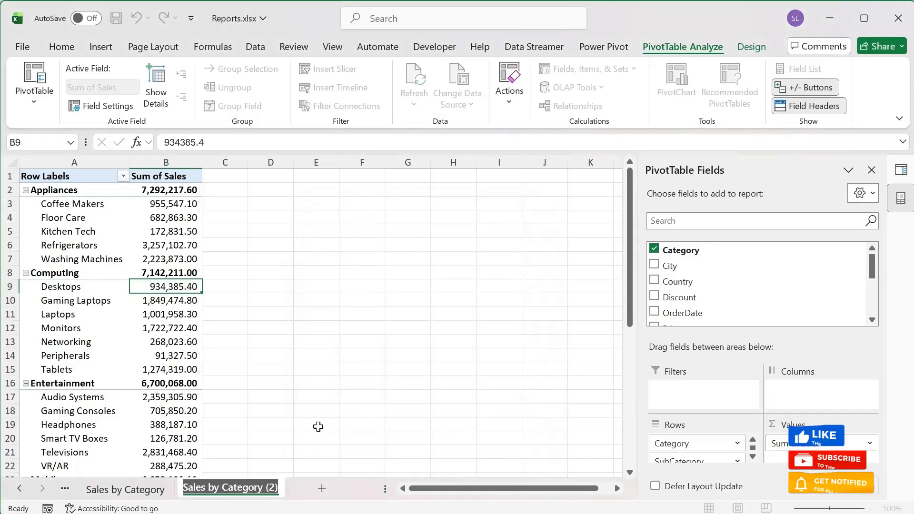
click(232, 487)
drag(208, 486, 301, 487)
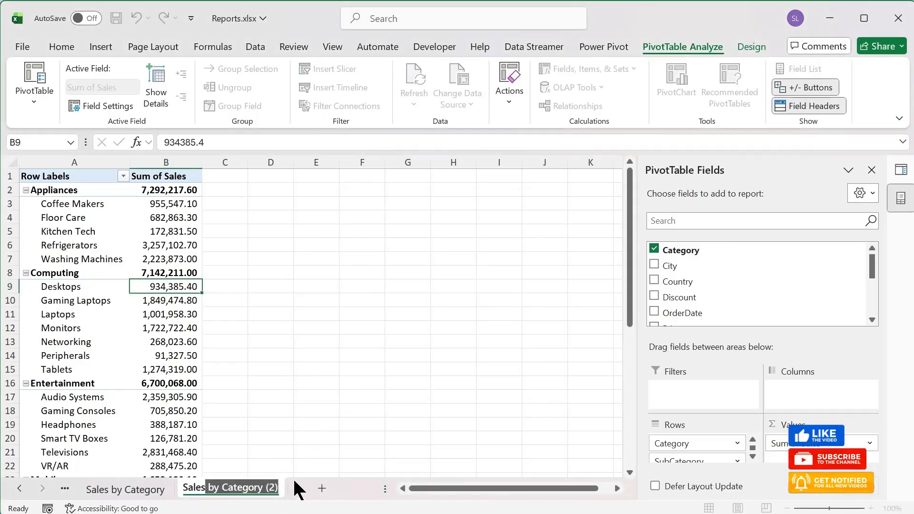
key(Delete)
key(Return)
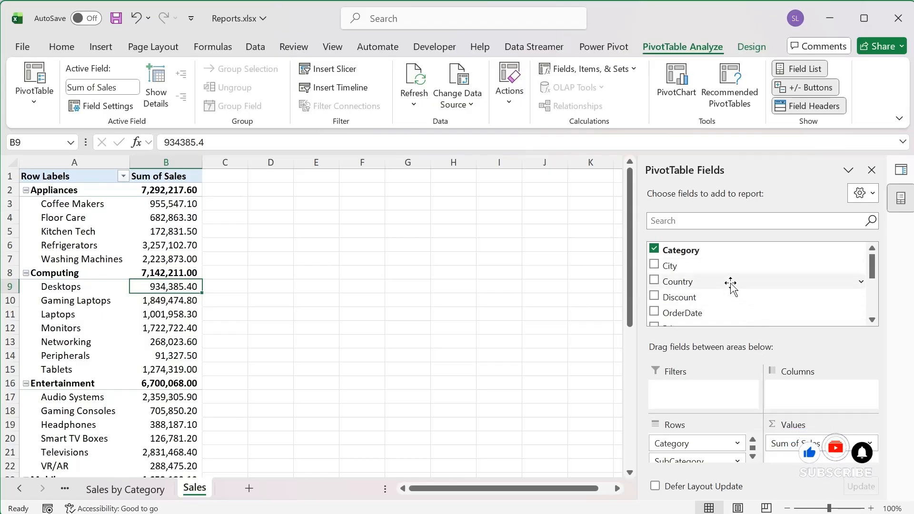
Step: In the Sales sheet's PivotTable, add Country to Columns and Discount to Values beneath Sum of Sales
drag(730, 284, 811, 395)
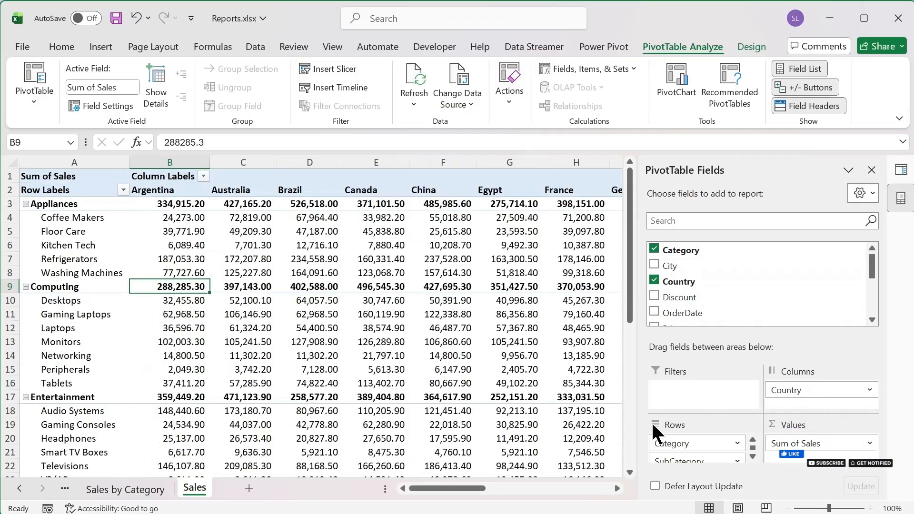
drag(454, 483, 414, 488)
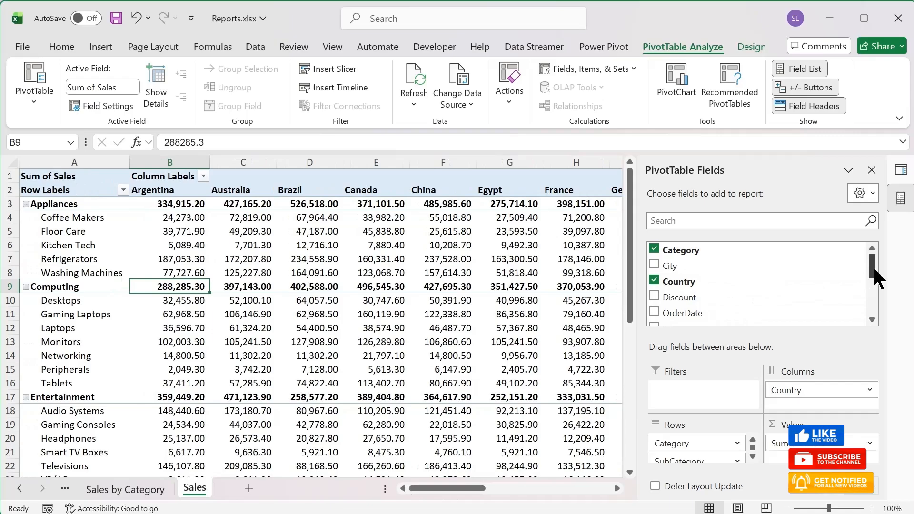
drag(873, 267, 874, 276)
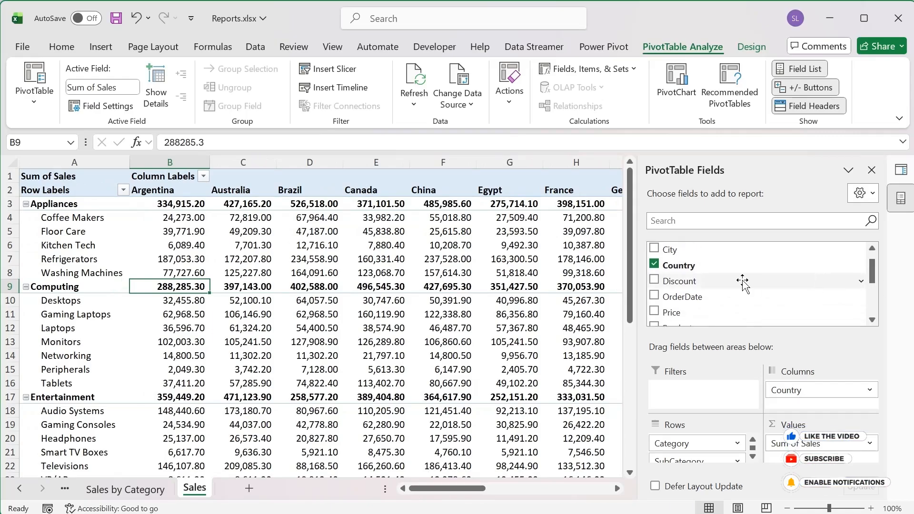
drag(742, 283, 804, 449)
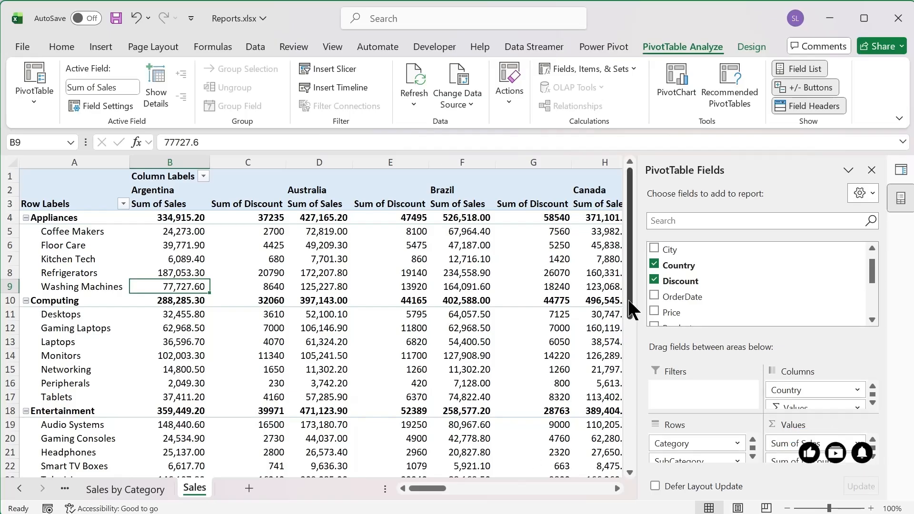
mouse_move(626, 300)
mouse_down()
mouse_move(625, 341)
mouse_move(625, 299)
mouse_up()
drag(424, 488, 376, 484)
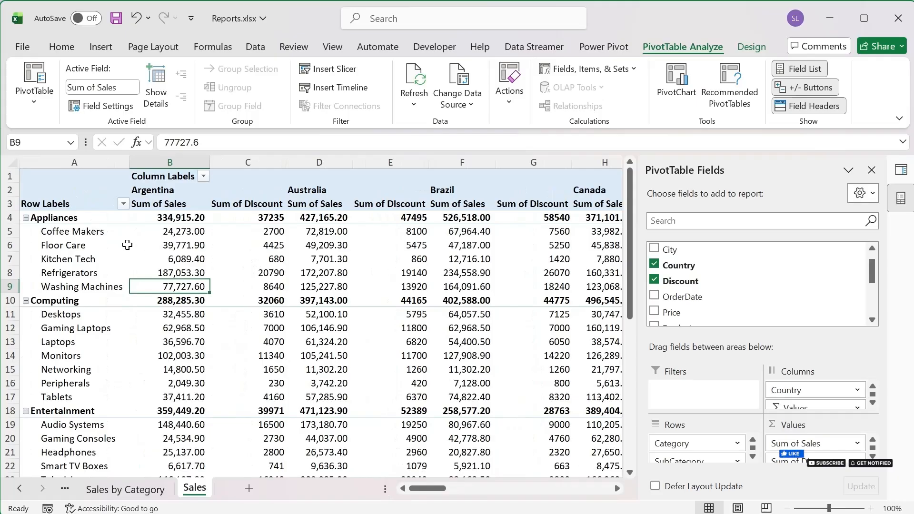
click(157, 245)
click(161, 218)
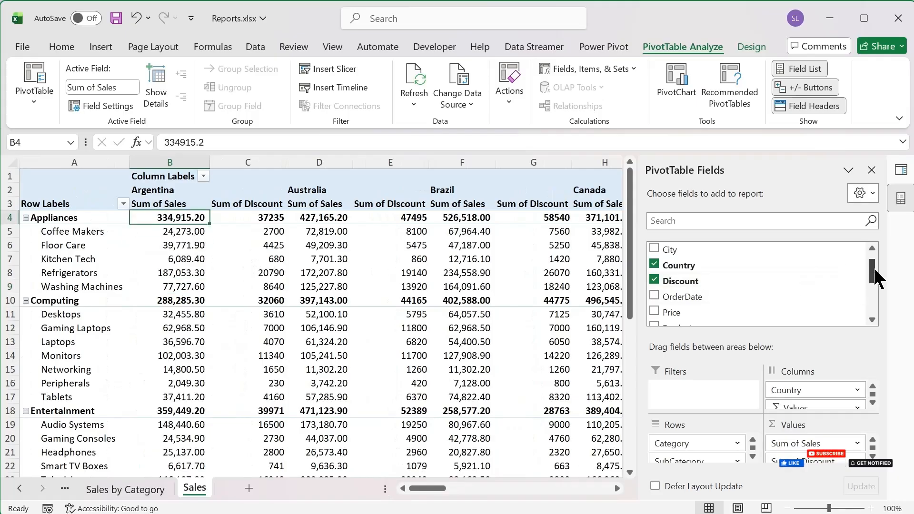
mouse_move(873, 267)
mouse_down()
mouse_move(873, 280)
mouse_move(873, 264)
mouse_up()
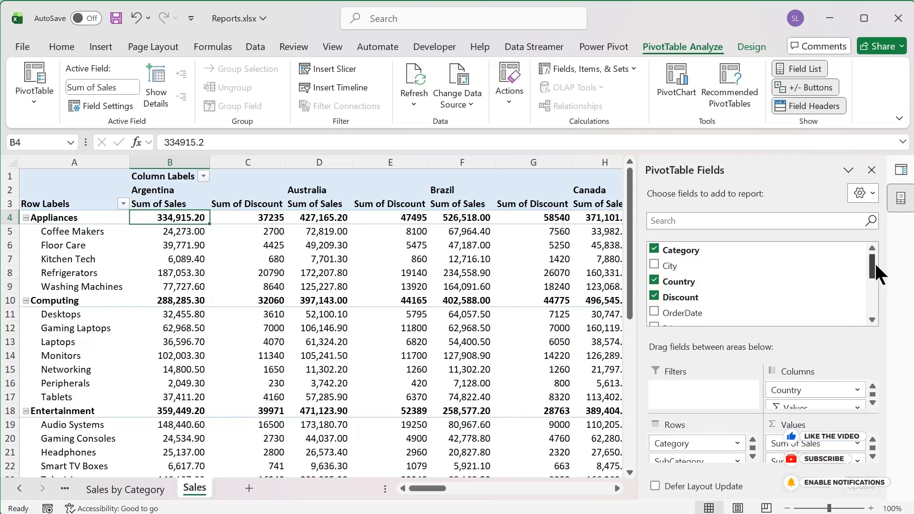
mouse_move(875, 266)
mouse_down()
mouse_move(877, 285)
mouse_move(875, 253)
mouse_up()
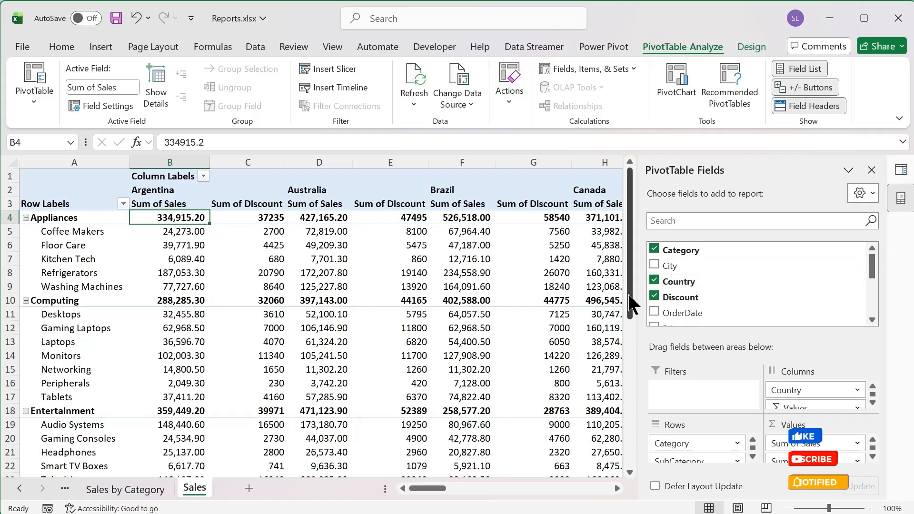
Step: Apply the PivotTable style with a solid blue header and light blue category rows, and turn on banded columns
click(360, 304)
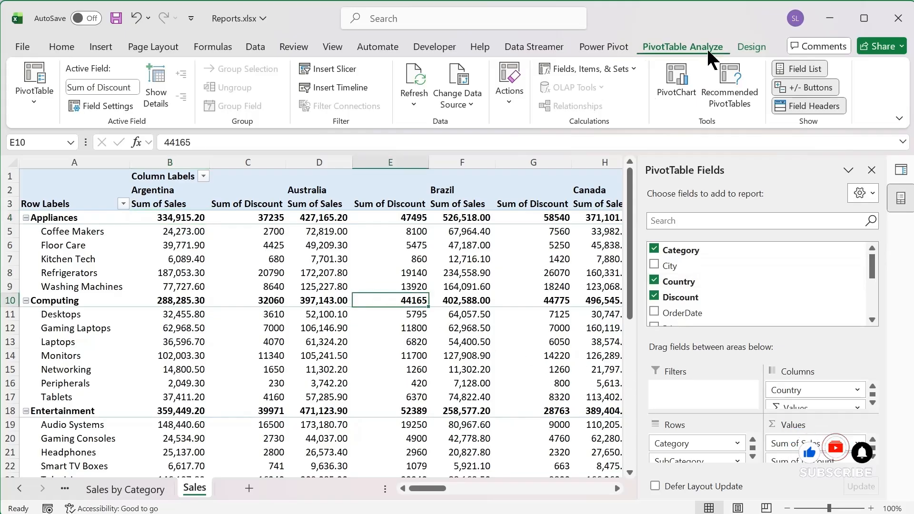
click(747, 46)
click(713, 95)
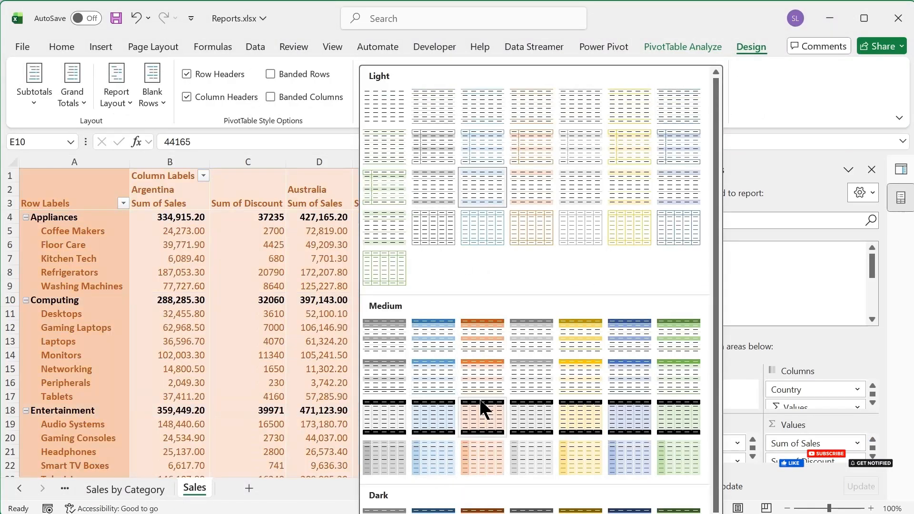
key(Escape)
click(299, 100)
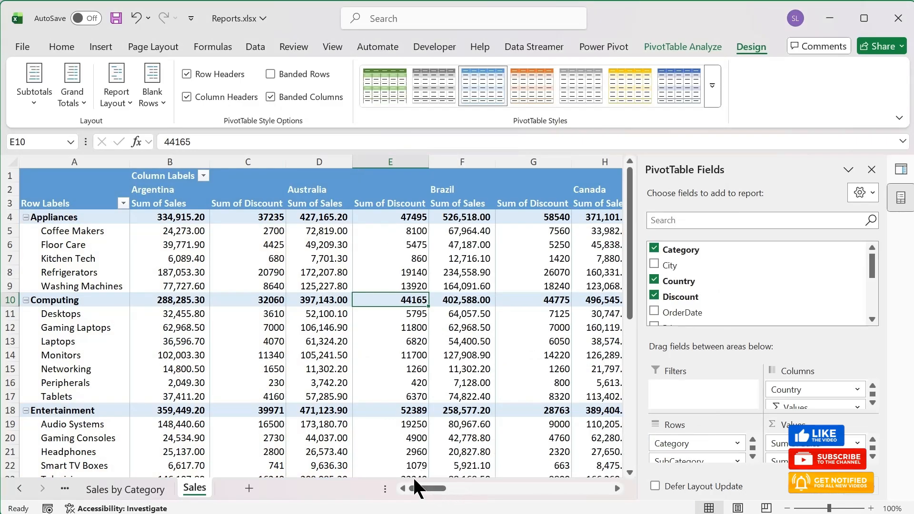
Step: Freeze the panes at cell B4 to lock the three header rows and the row label column
click(163, 205)
click(160, 213)
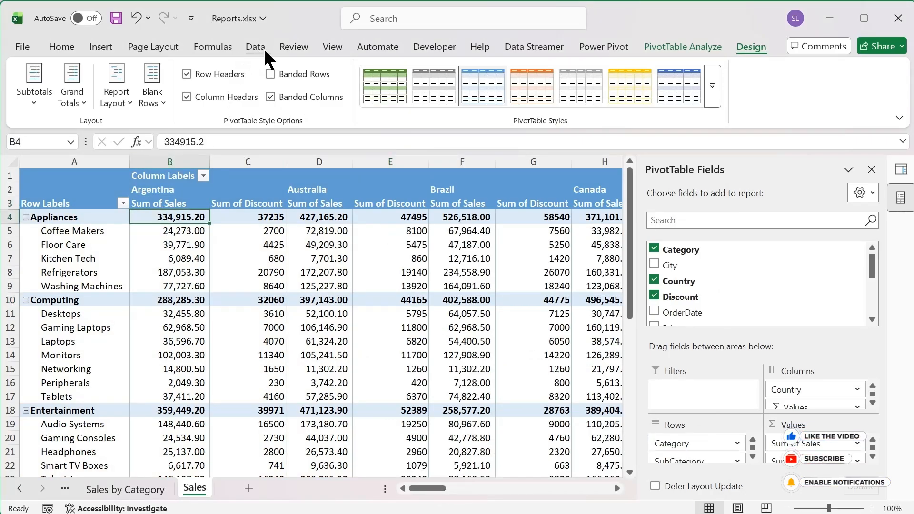
click(332, 48)
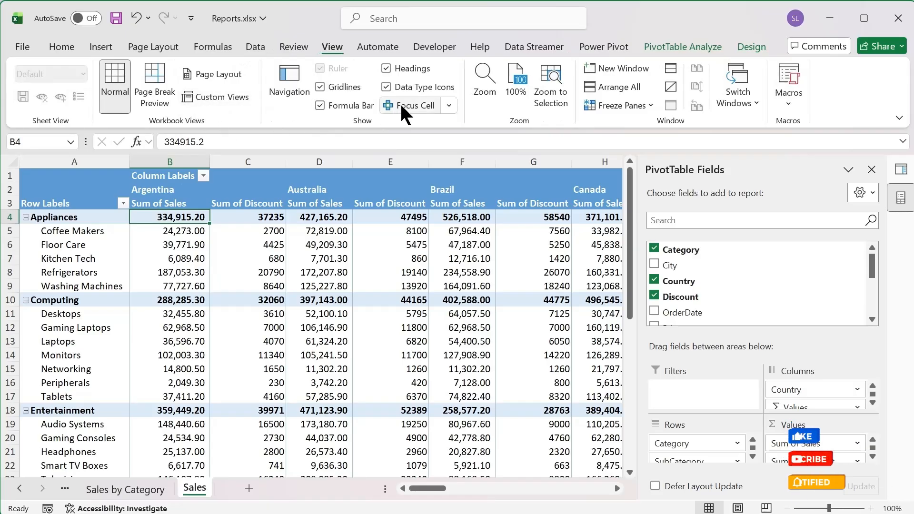
click(640, 105)
click(628, 119)
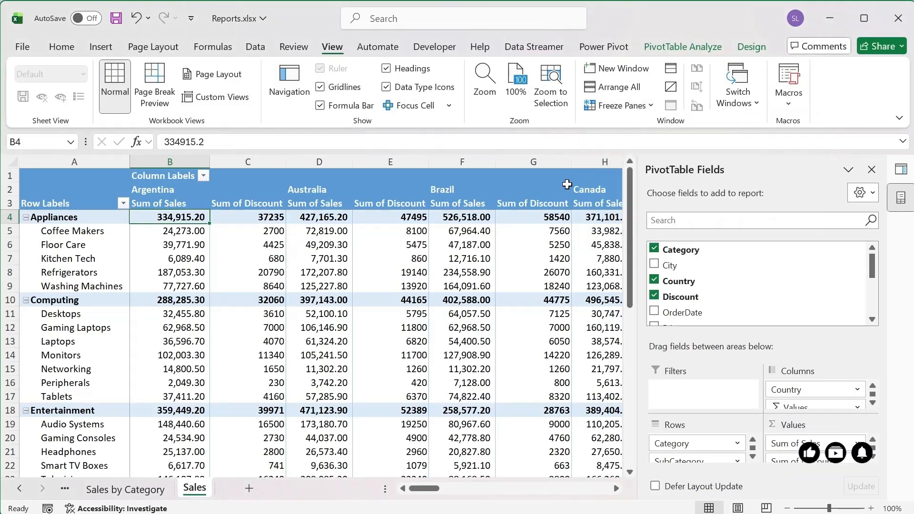
drag(428, 490, 367, 481)
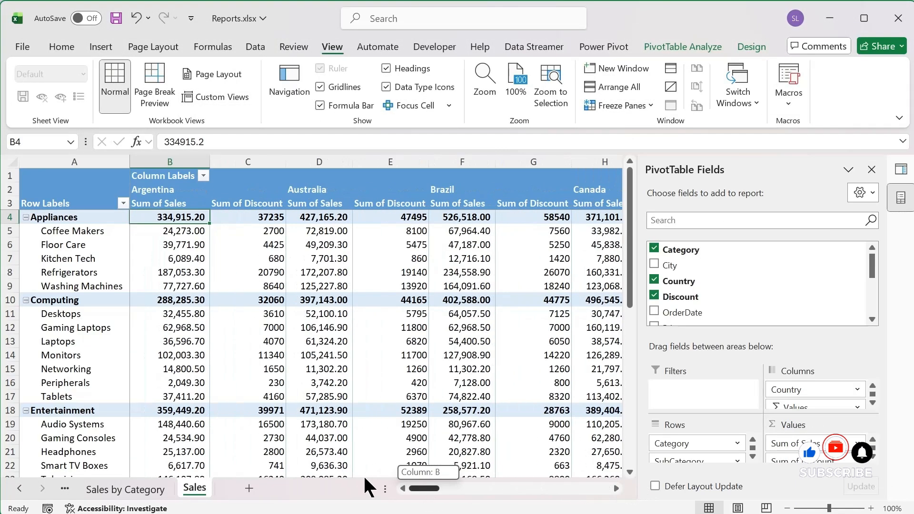
drag(630, 286, 643, 222)
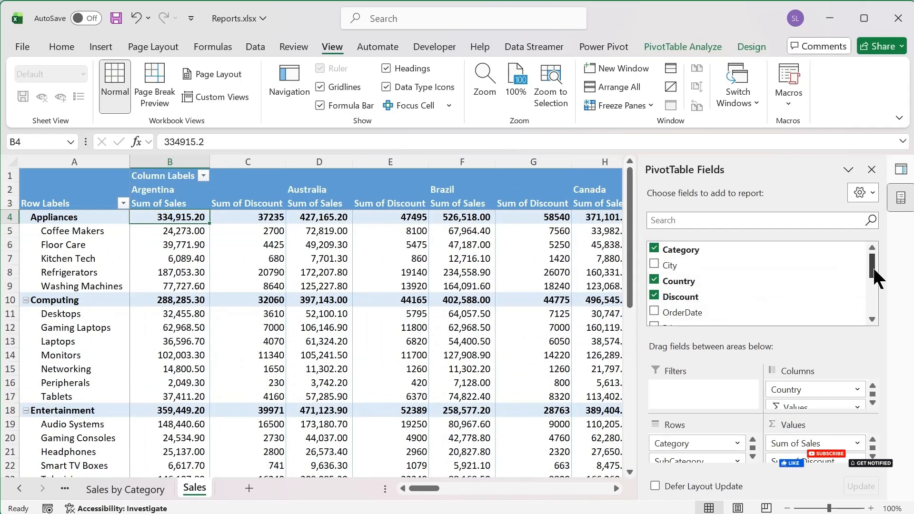
Step: Add Product to the Sales PivotTable's Filters
drag(873, 266, 874, 284)
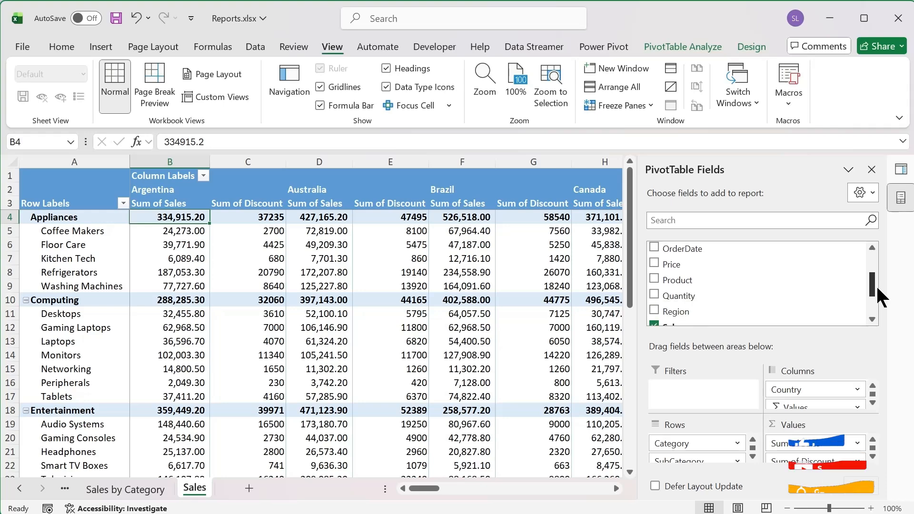
drag(711, 280, 704, 393)
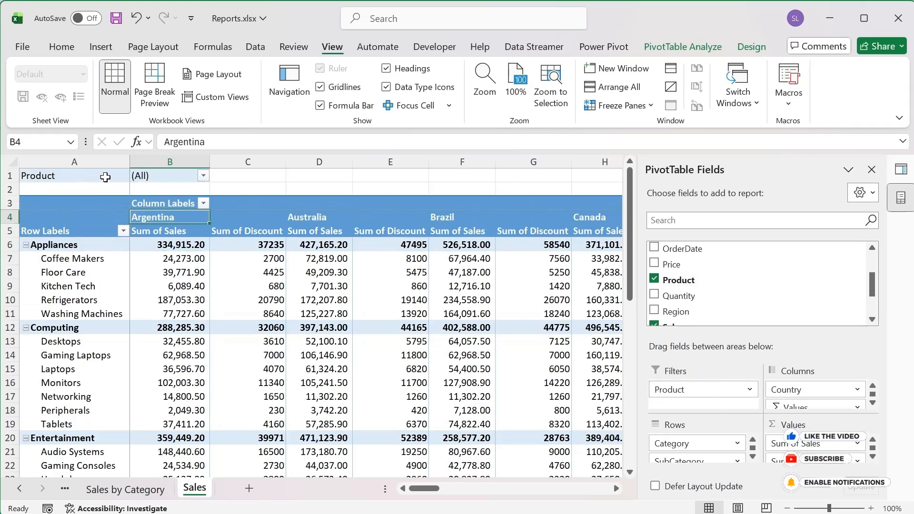
click(203, 176)
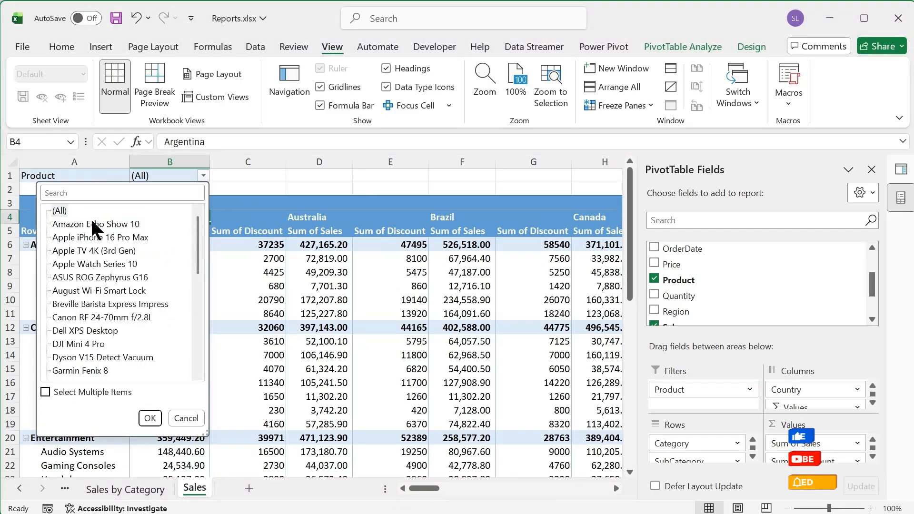
click(120, 223)
click(259, 298)
drag(391, 369, 387, 381)
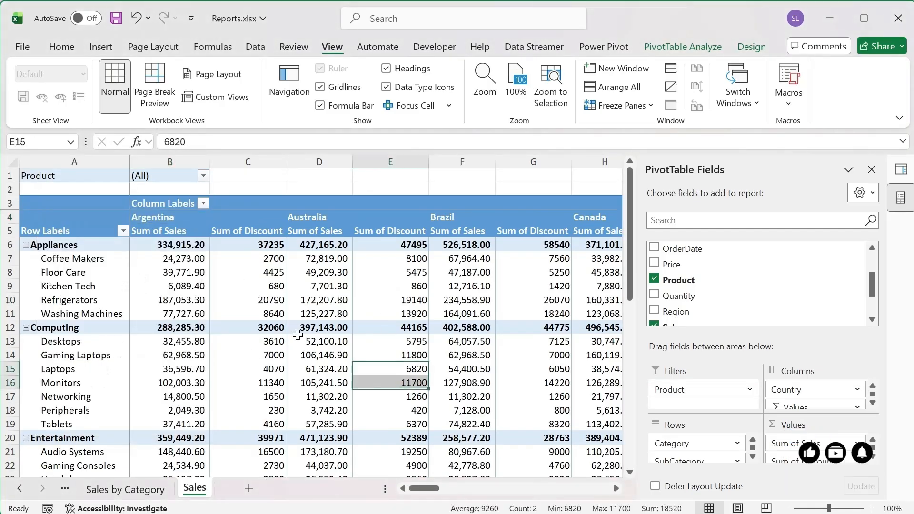
click(292, 345)
Step: Filter the Sales PivotTable's Product field to Amazon Echo Show 10
click(200, 177)
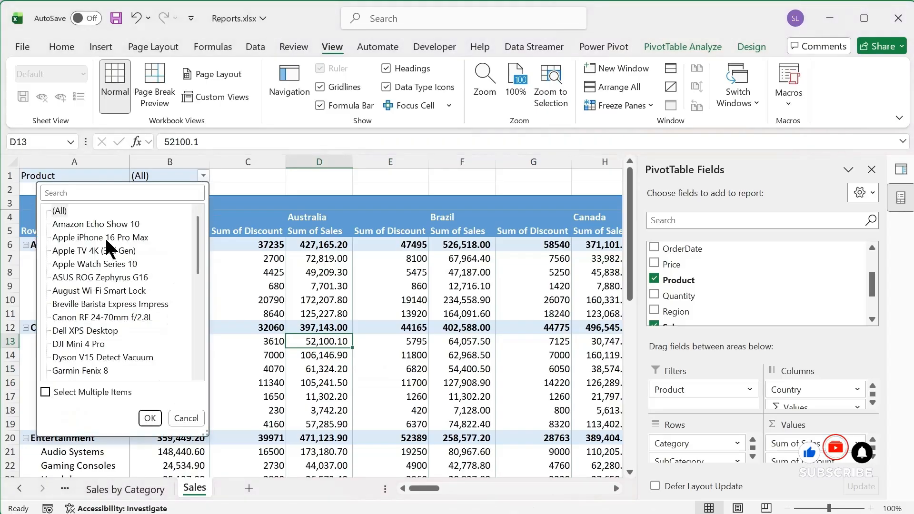
click(70, 223)
click(148, 418)
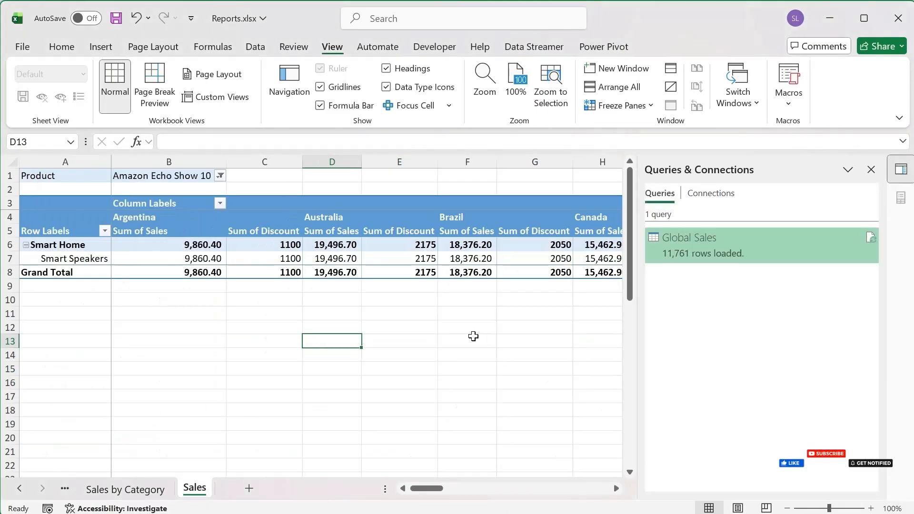
Step: Set the Sales PivotTable's Product filter to Dell XPS Desktop
click(250, 242)
click(220, 176)
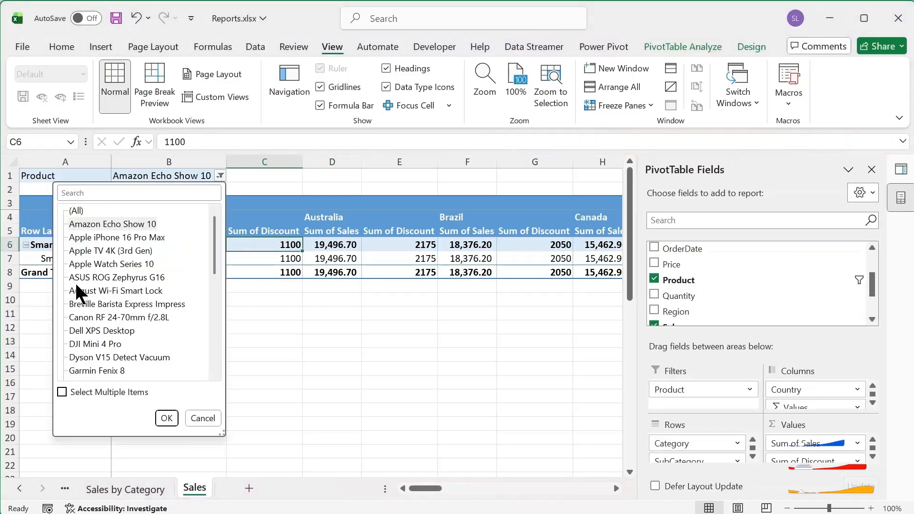
click(100, 330)
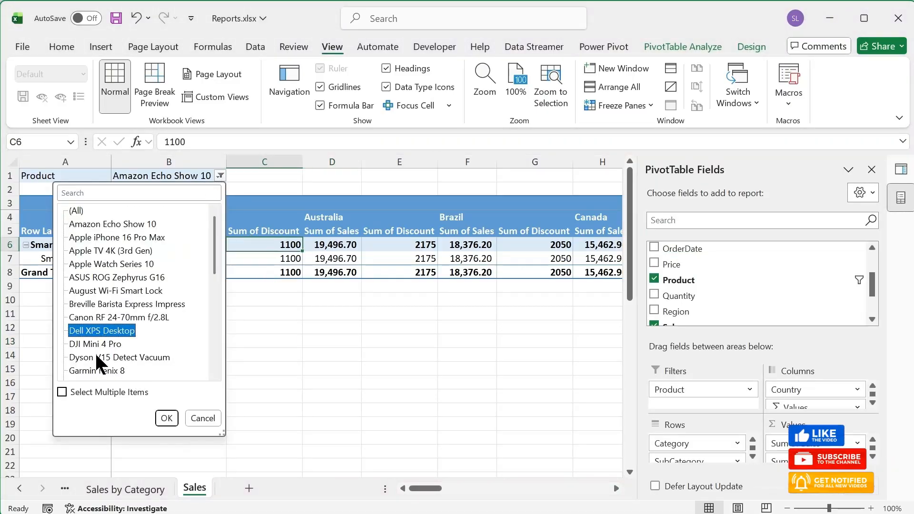
click(102, 329)
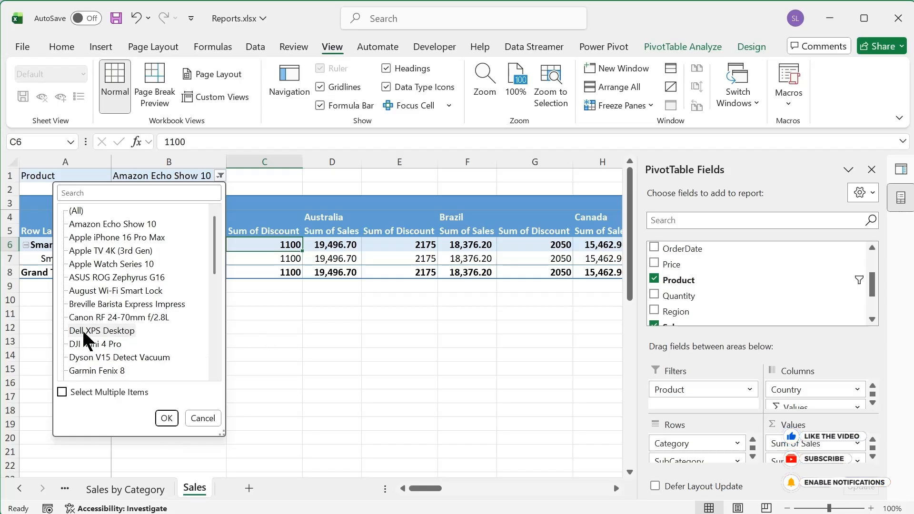
click(166, 418)
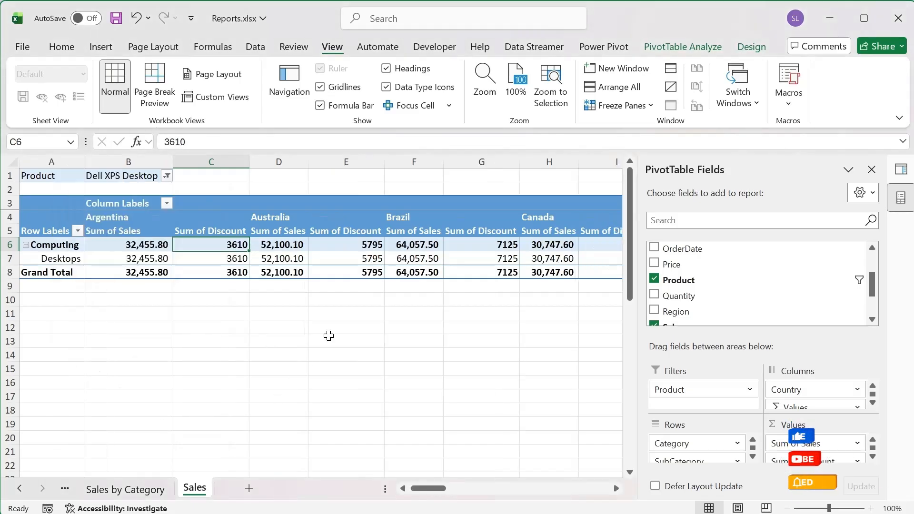
Step: Filter the Sales PivotTable's Product field to multiple items, Dell XPS Desktop and Apple Watch Series 10
click(166, 177)
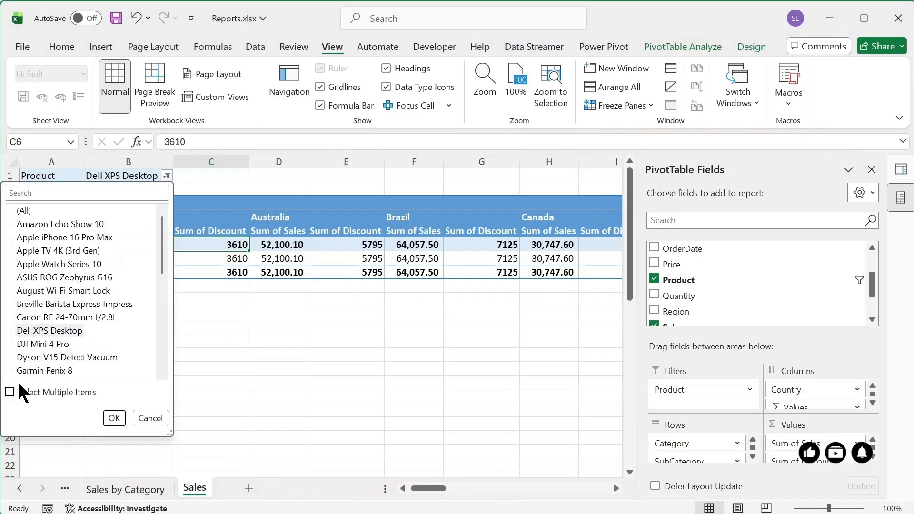
click(28, 393)
click(39, 279)
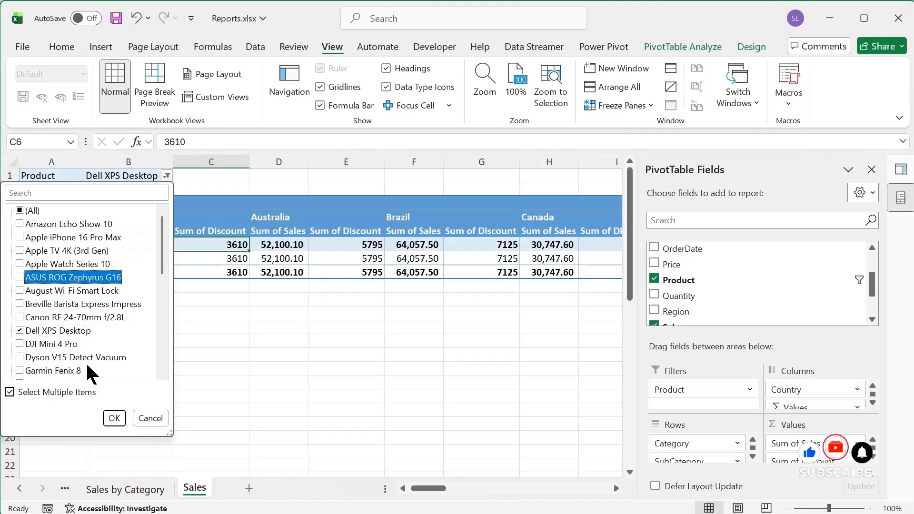
click(20, 264)
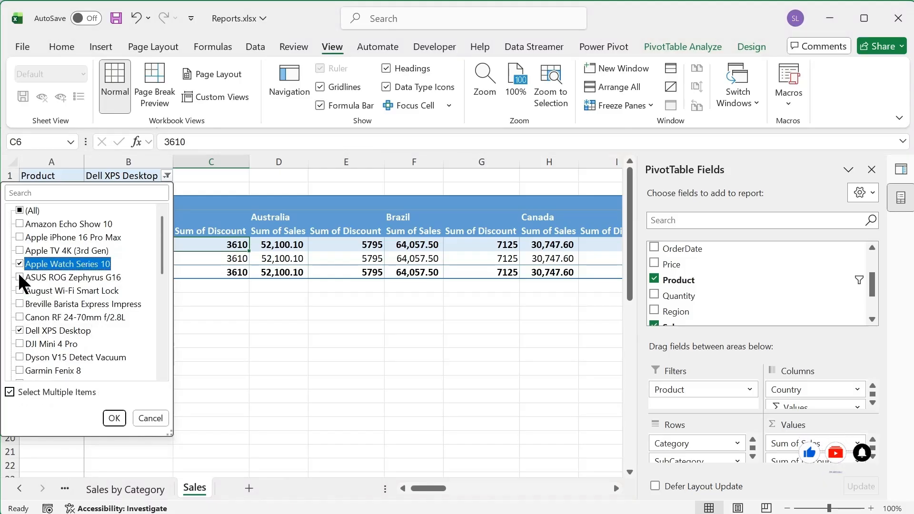
click(114, 419)
Step: Reset the Sales PivotTable's Product filter to (All) and go to the last cell of the table
click(169, 176)
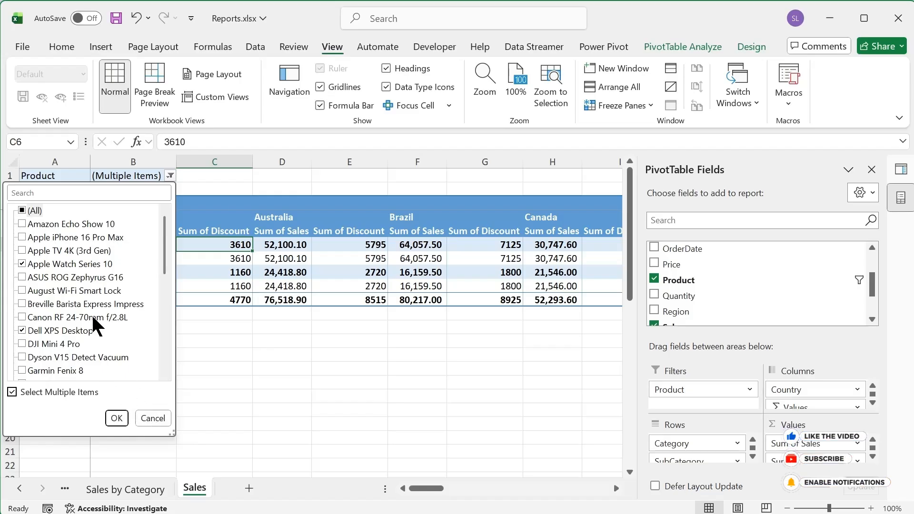
click(117, 418)
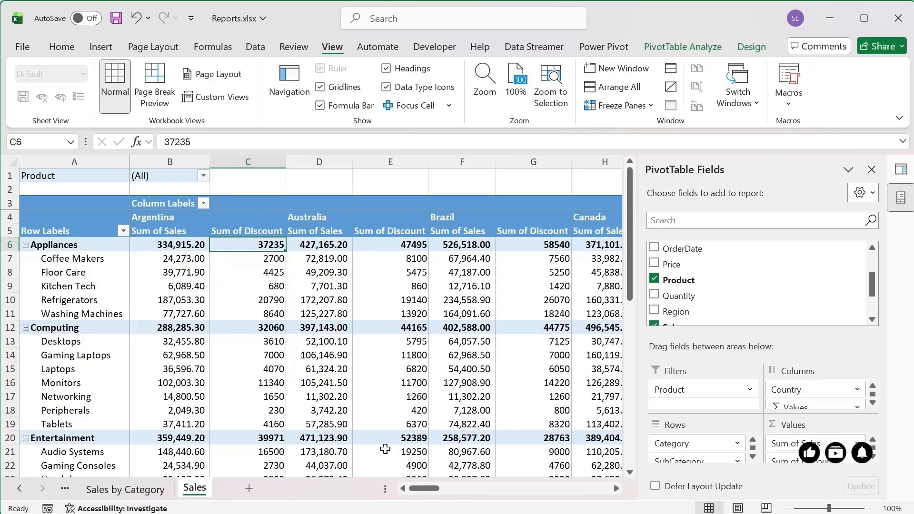
mouse_move(412, 487)
mouse_down()
mouse_move(550, 499)
mouse_move(611, 490)
mouse_move(402, 486)
mouse_up()
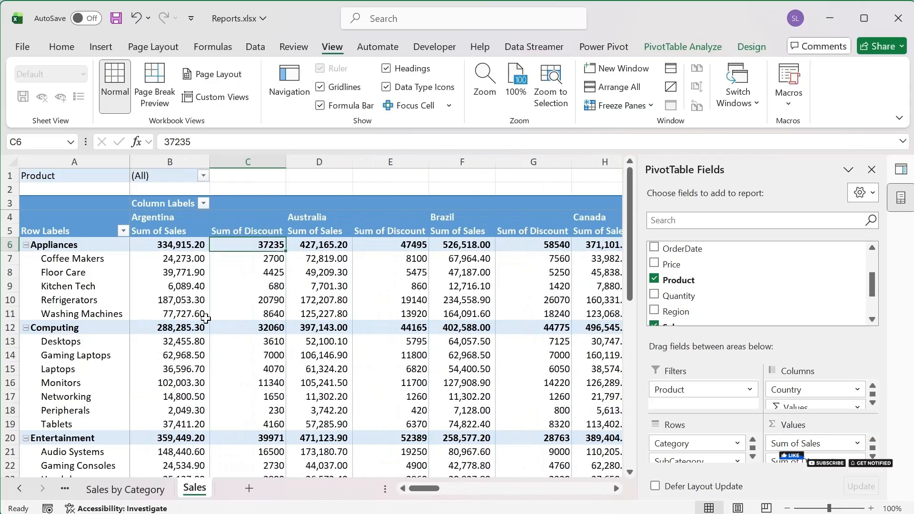
scroll(223, 334, down, 6)
scroll(223, 335, down, 6)
scroll(252, 361, up, 12)
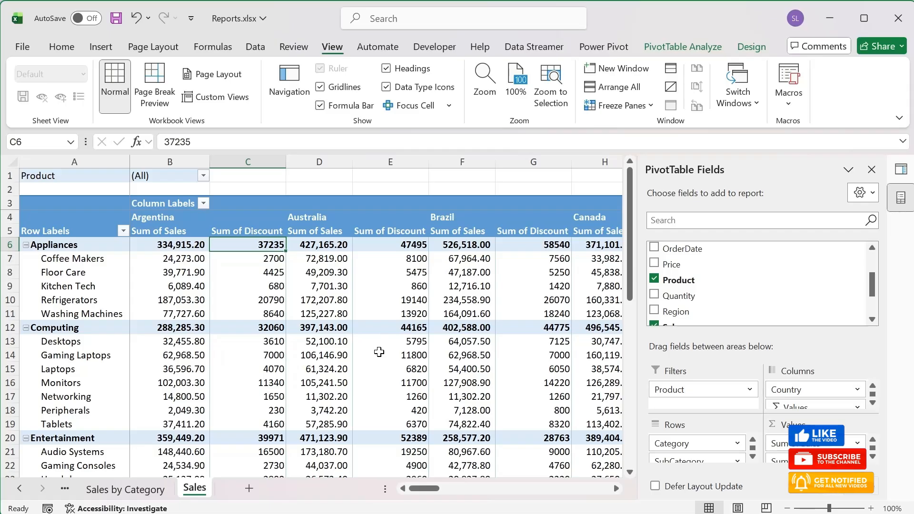
key(ctrl+End)
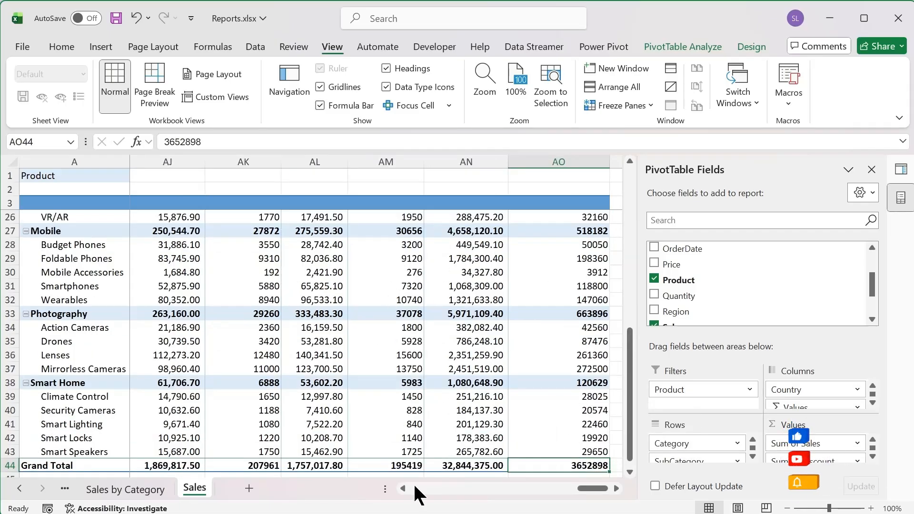
Step: Insert a clustered column PivotChart from the Sales by Regions PivotTable and place it beside the table
click(131, 489)
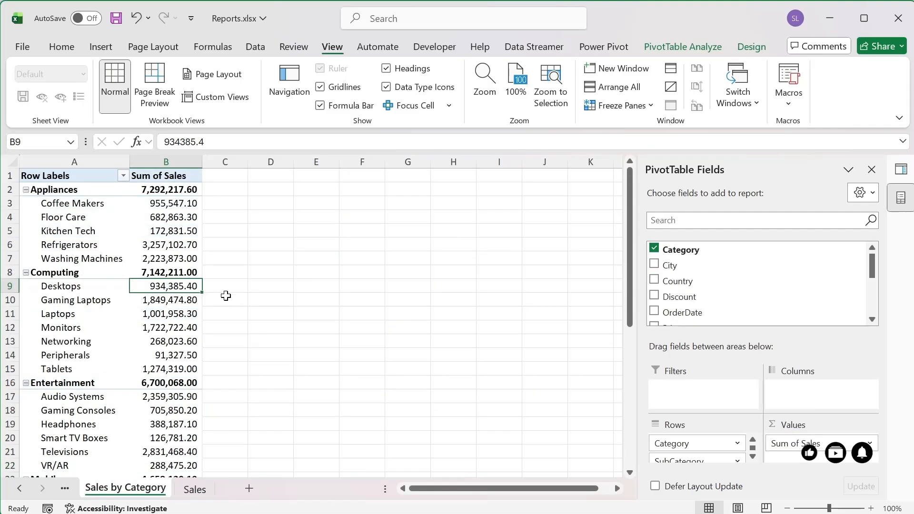
click(19, 488)
click(97, 489)
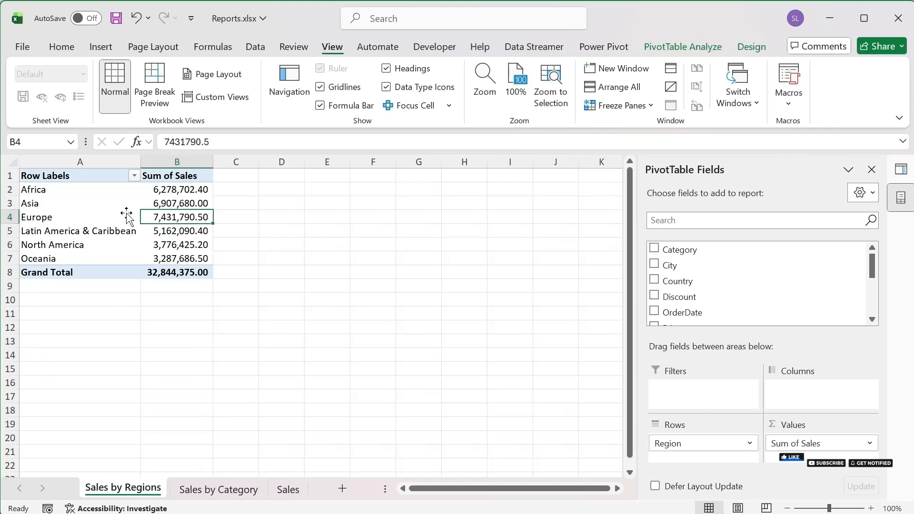
click(112, 208)
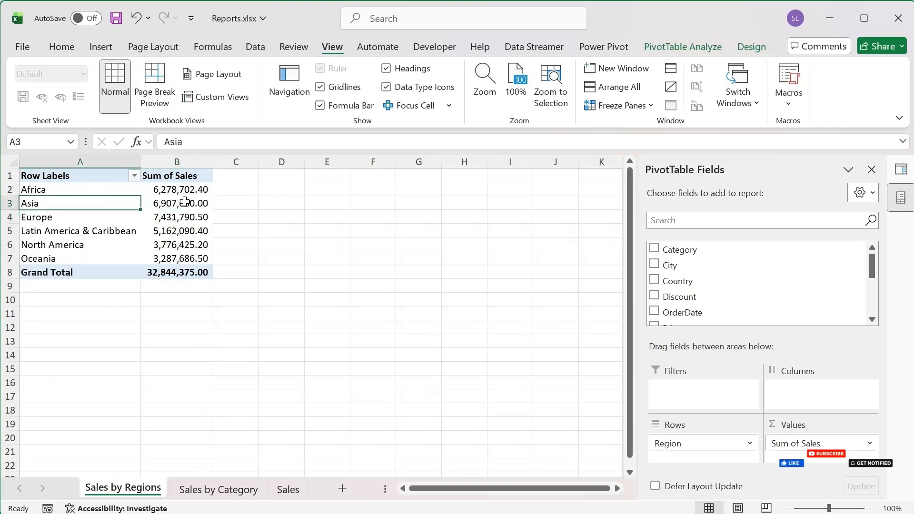
click(100, 46)
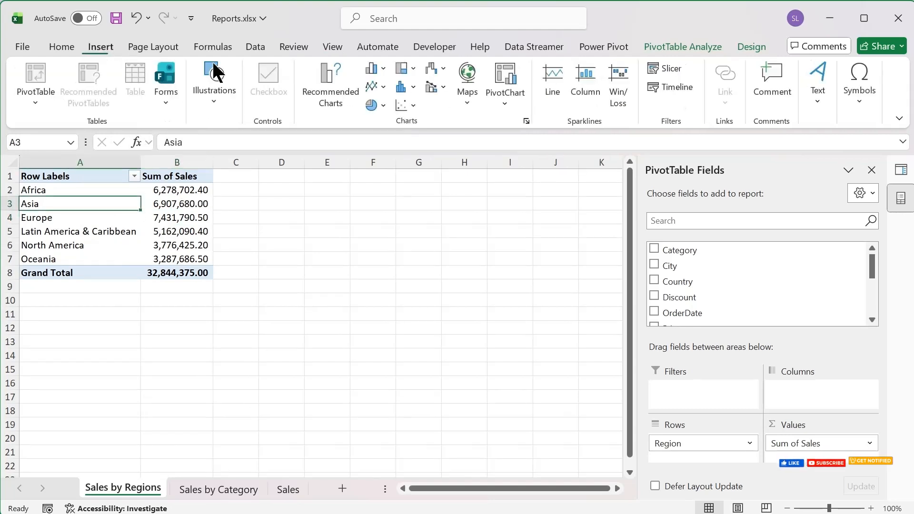
click(378, 68)
click(382, 118)
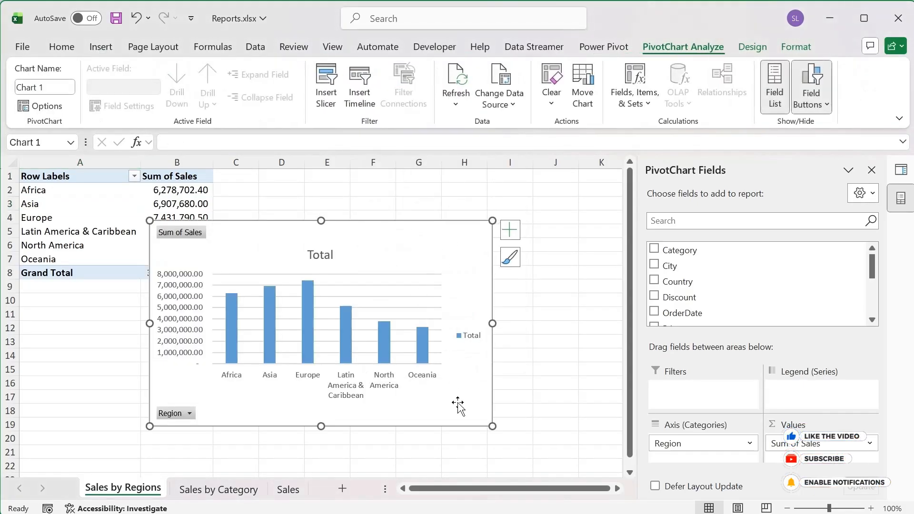
drag(460, 415, 551, 379)
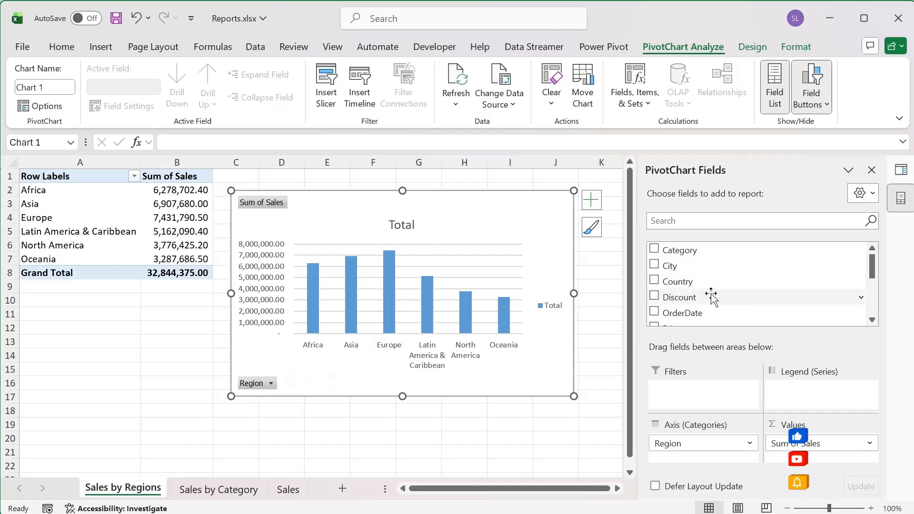
Step: Move Region from the PivotChart's Axis (Categories) to its Legend (Series)
mouse_move(870, 270)
mouse_down()
mouse_move(877, 299)
mouse_move(887, 295)
mouse_move(880, 272)
mouse_up()
click(694, 443)
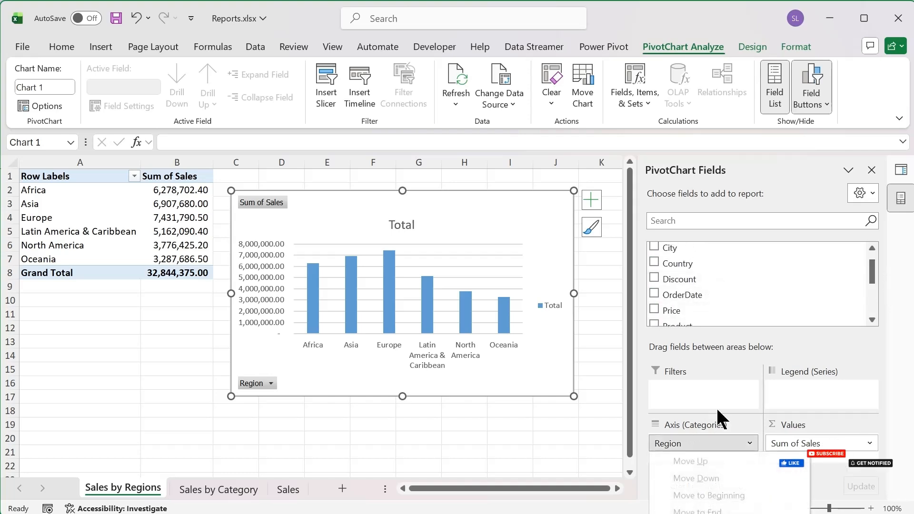
click(704, 440)
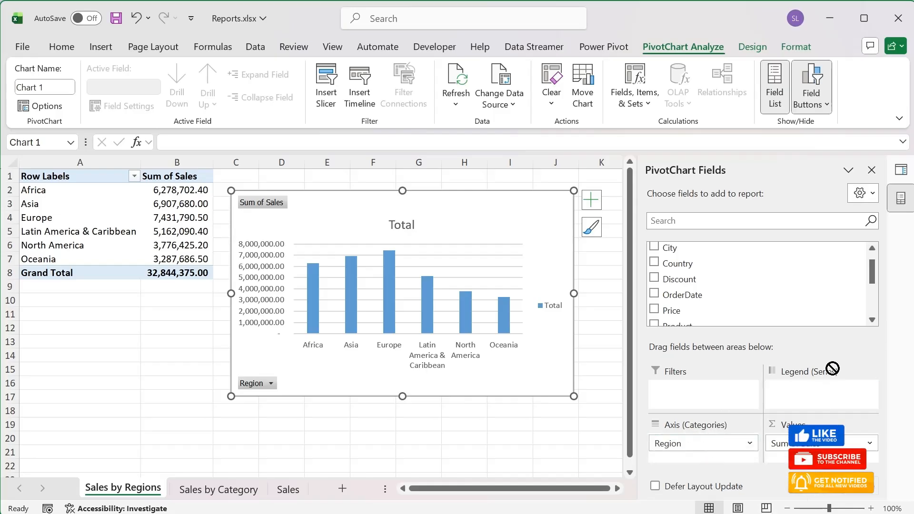
drag(832, 368, 839, 408)
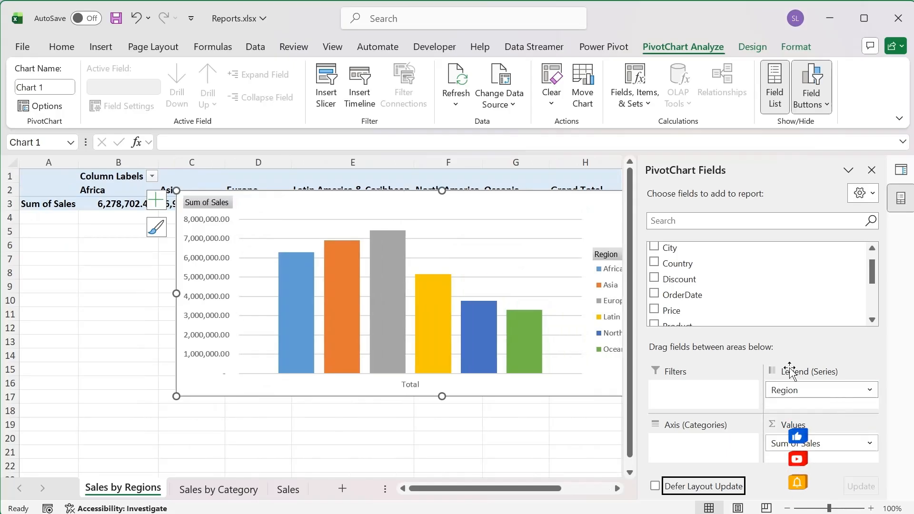
Step: Add OrderDate to the PivotChart's Axis (Categories) and shift the chart so its whole legend fits in view
drag(874, 268, 875, 287)
drag(793, 265, 713, 454)
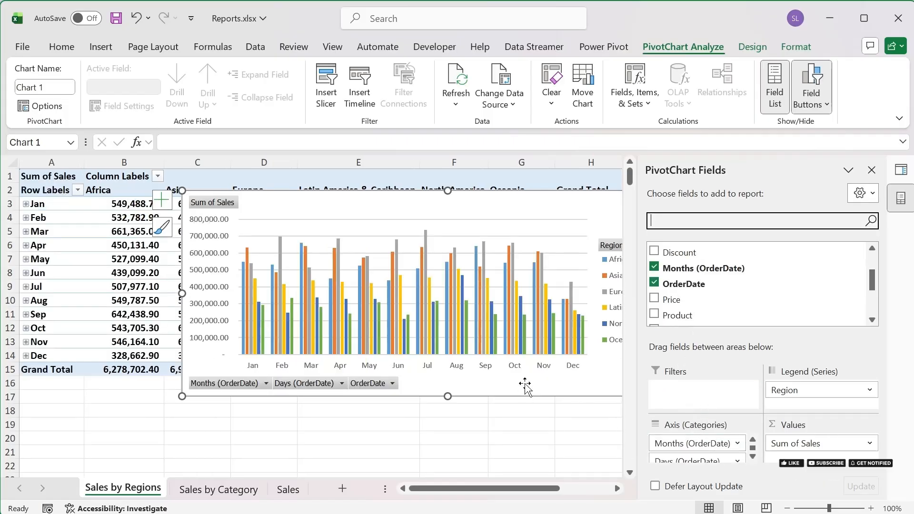
drag(513, 383, 391, 396)
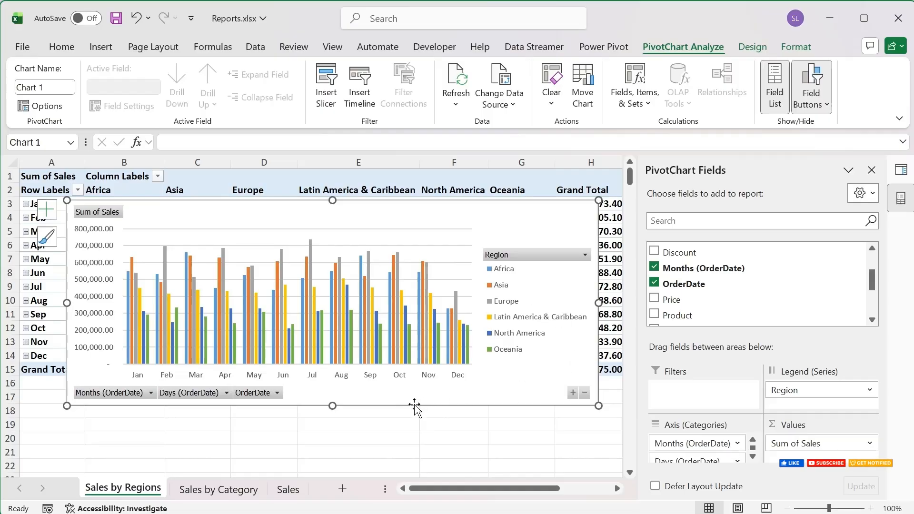
Step: Change the PivotChart type from Clustered Column to Line and enlarge the chart slightly from its lower-left corner
click(756, 48)
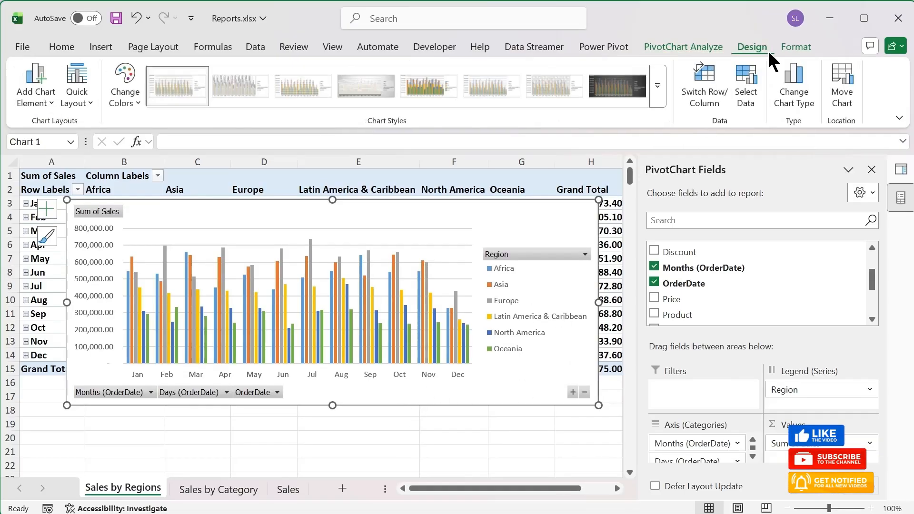
click(792, 47)
click(705, 46)
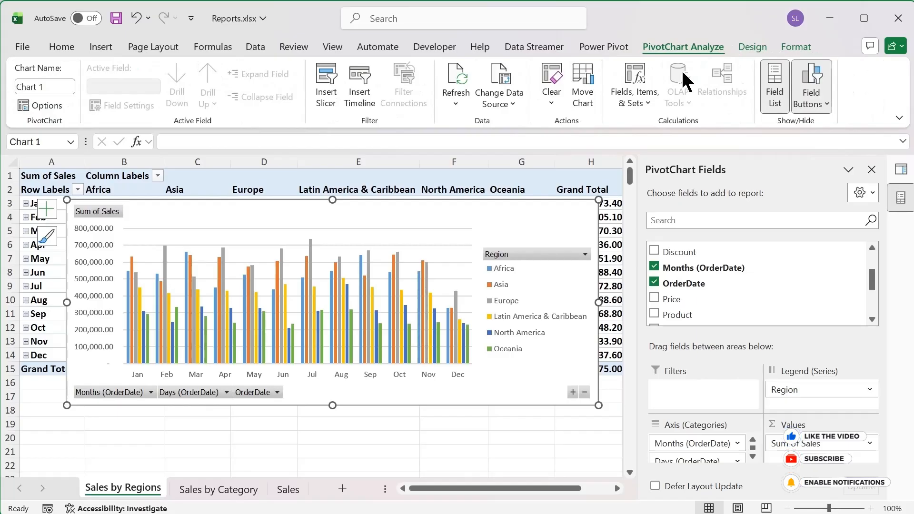
click(752, 47)
click(794, 91)
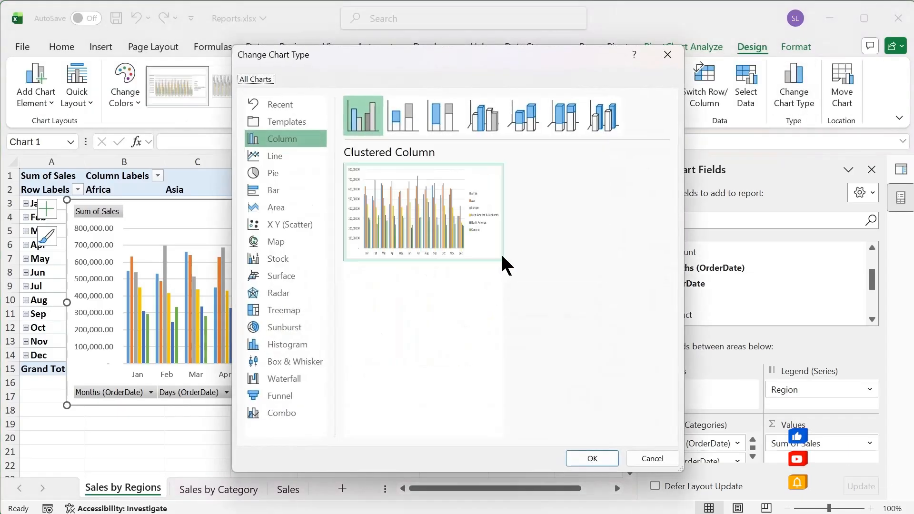
mouse_move(389, 161)
click(286, 158)
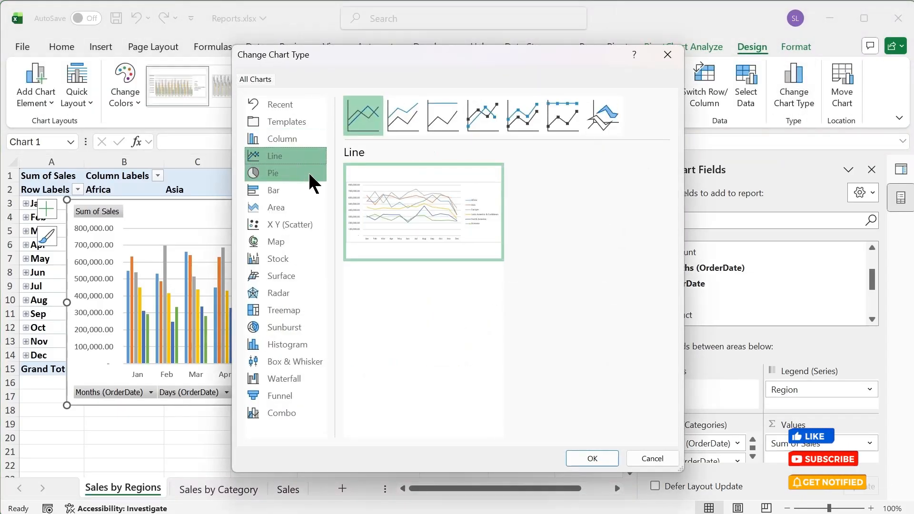
click(582, 458)
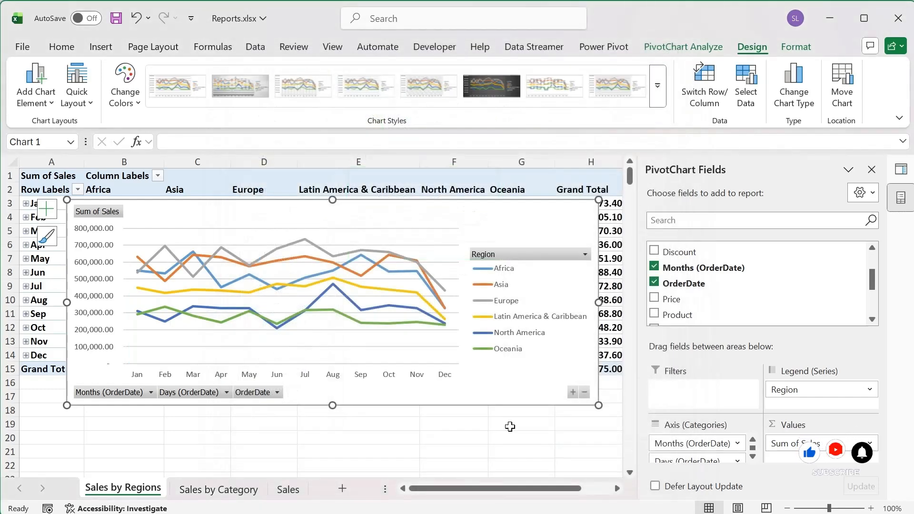
drag(67, 406, 40, 414)
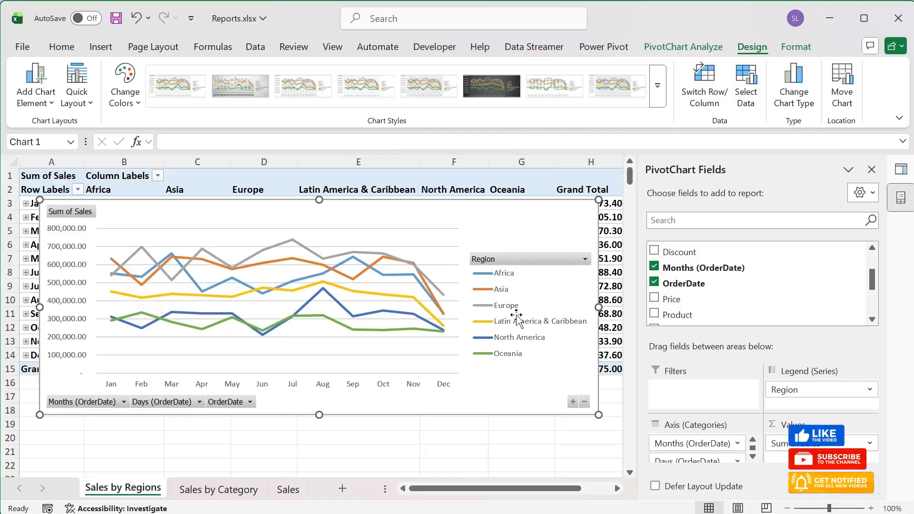
Step: Replace Region with Category in the PivotChart's Legend (Series)
click(816, 389)
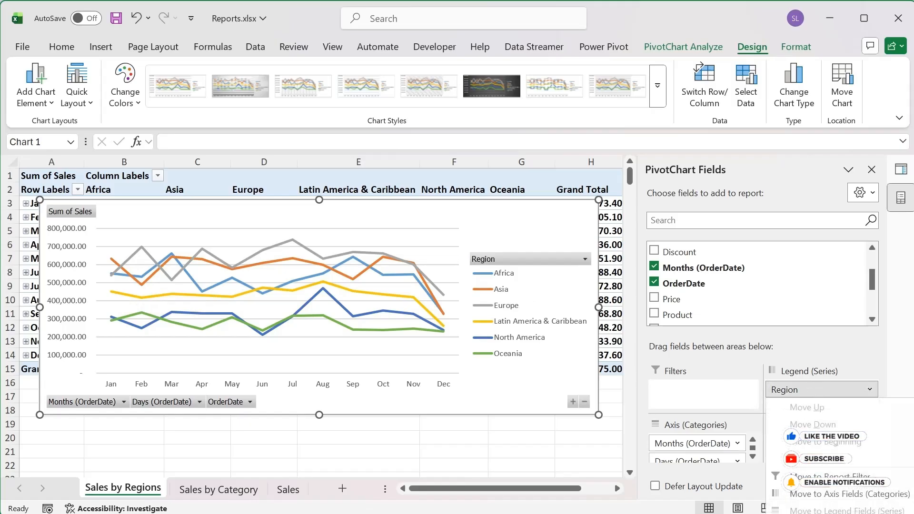
click(811, 513)
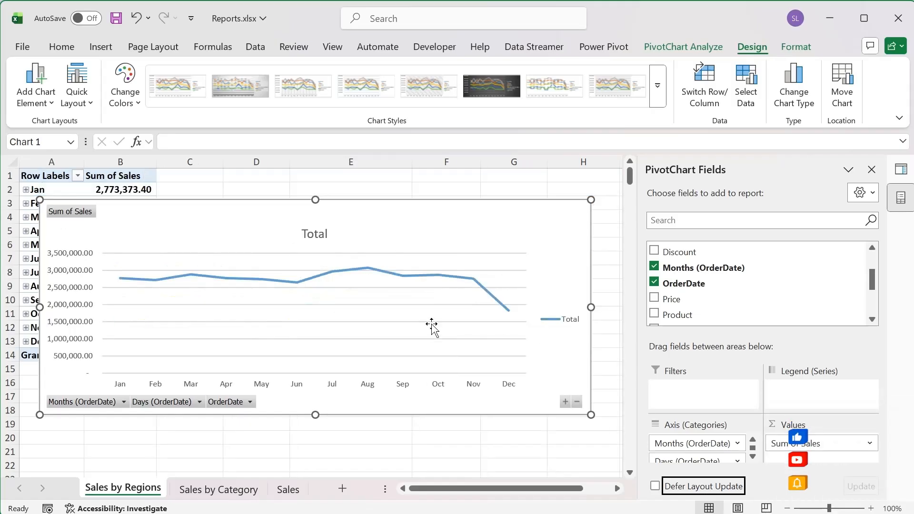
drag(873, 284, 874, 259)
drag(701, 252, 816, 393)
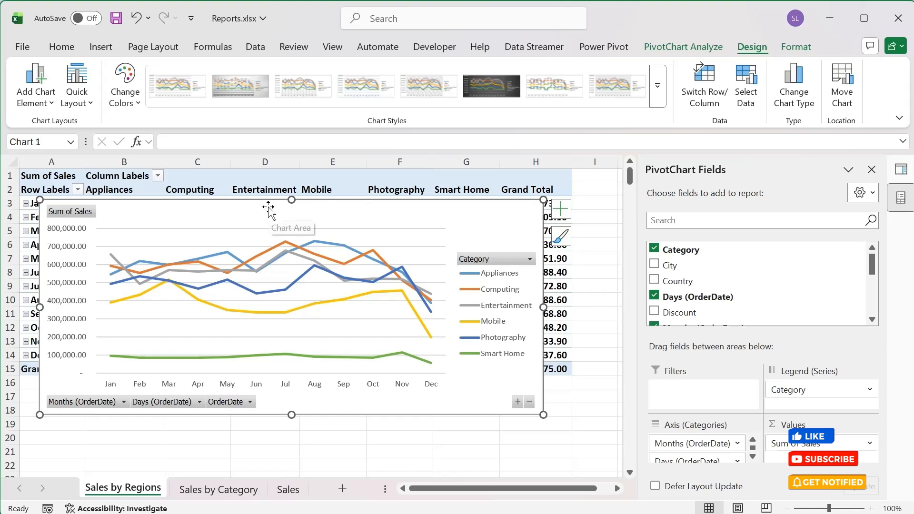
Step: Move the PivotChart below the table's first month row and apply the chart style with round line markers and fine gridlines
drag(268, 208, 296, 214)
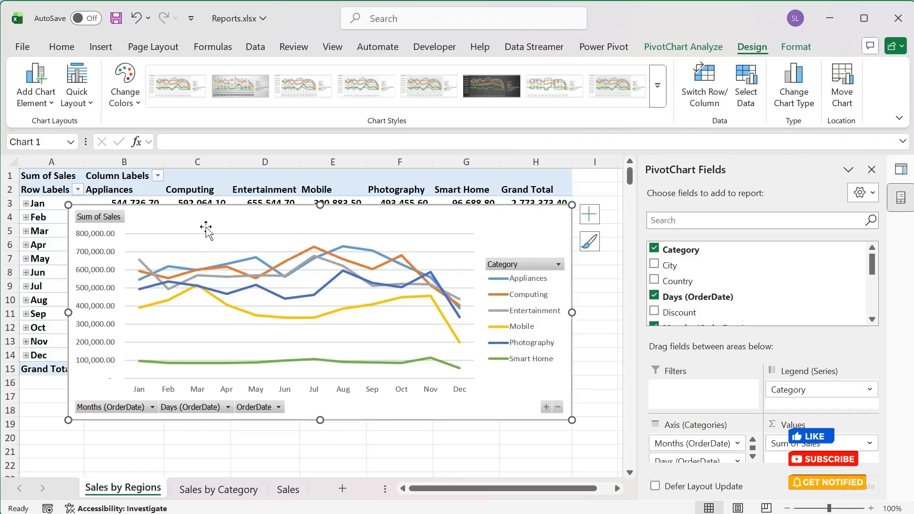
drag(205, 227, 175, 241)
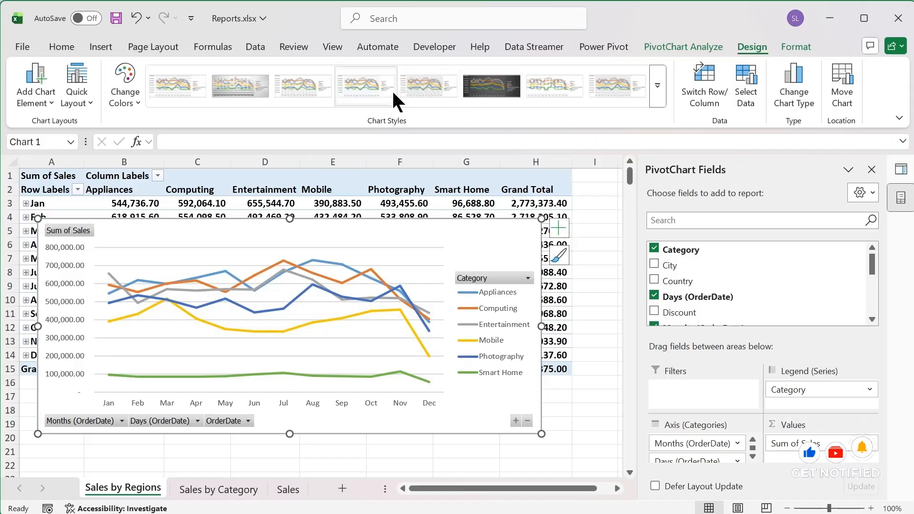
click(449, 88)
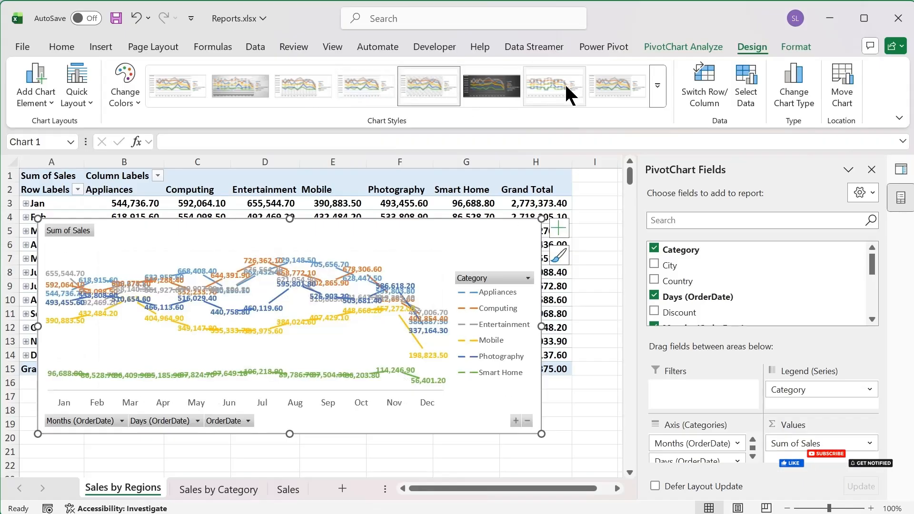
click(604, 84)
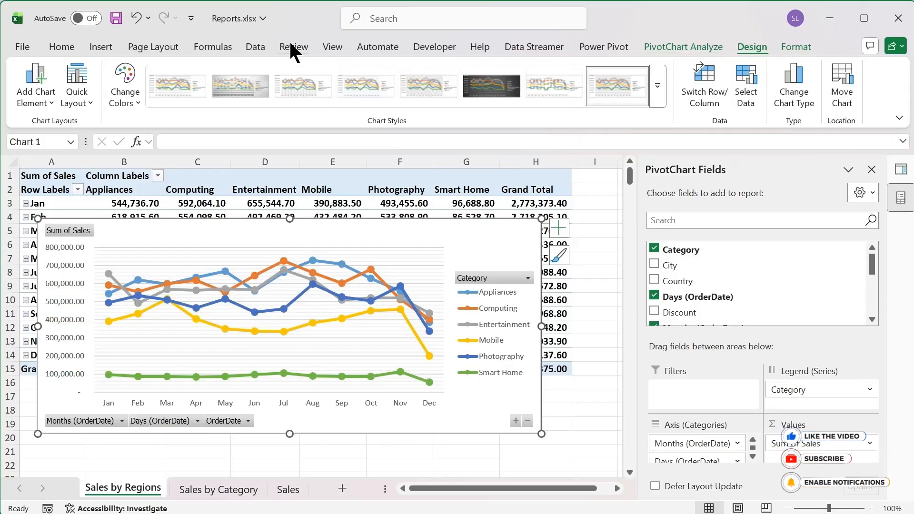
Step: Deselect the chart by selecting cell I6 and refresh all of the workbook's data
click(254, 47)
click(612, 243)
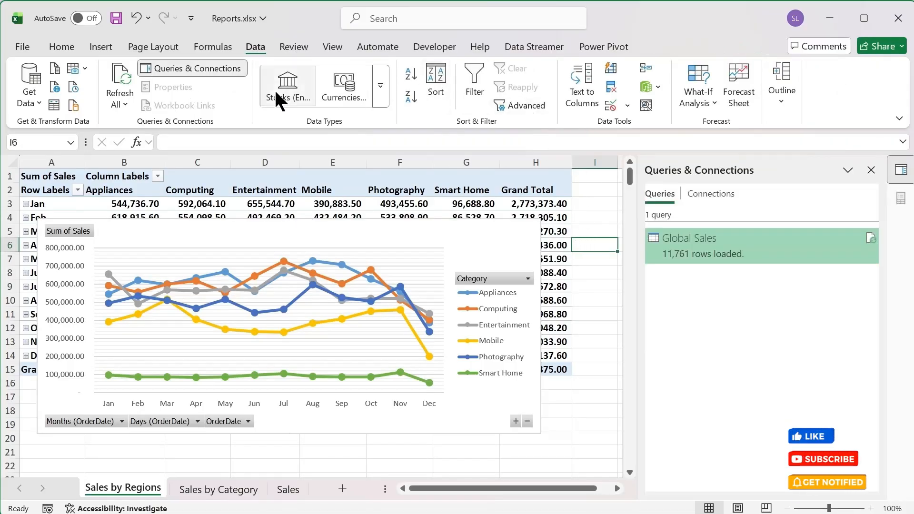
click(115, 71)
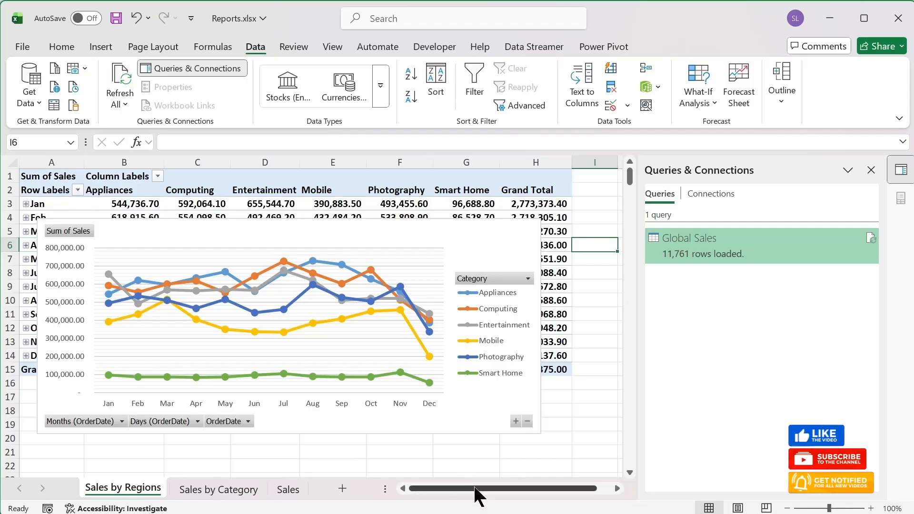
drag(474, 487, 447, 485)
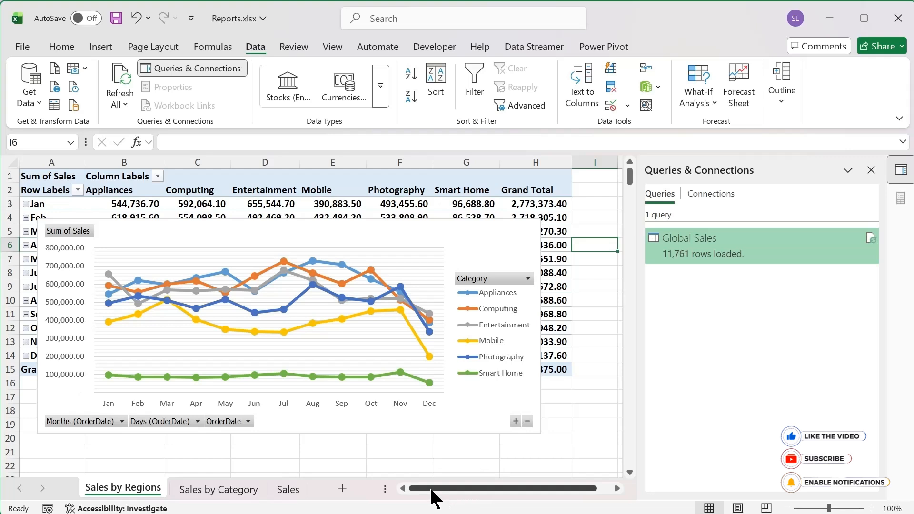